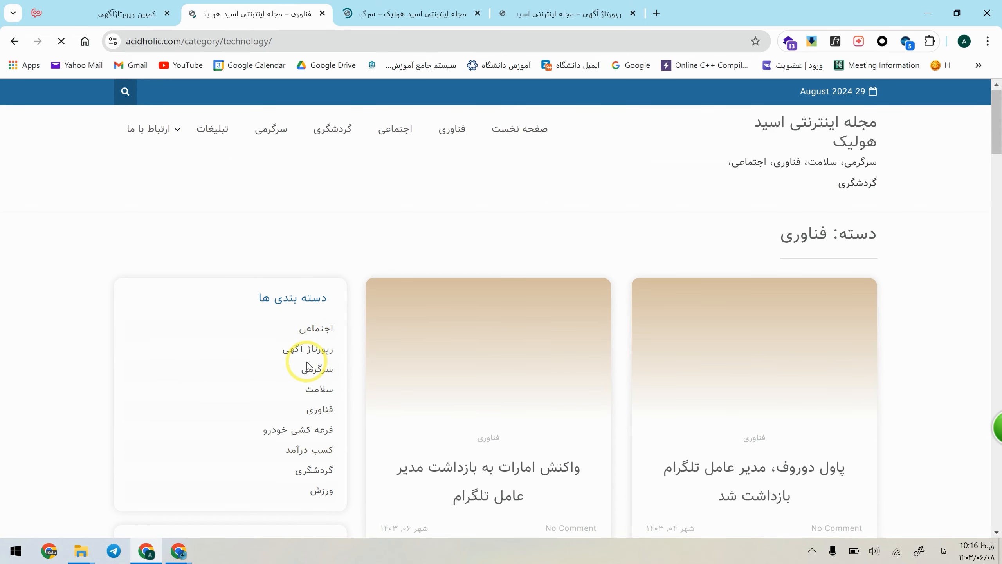
Step: Open the technology articles on web hosting for bloggers and real-estate investors in separate tabs, and bring up the real-estate one
scroll(687, 233, "down", 10)
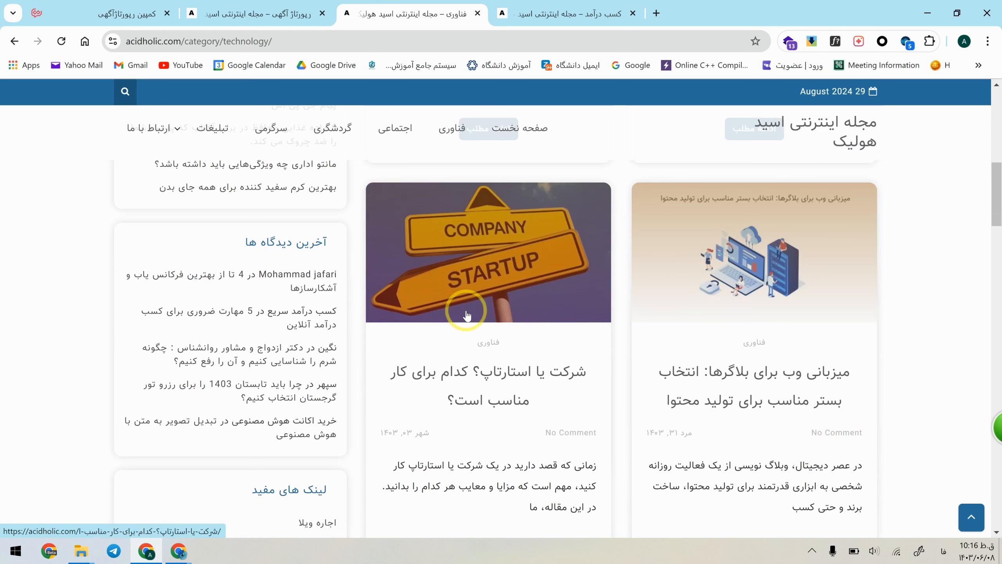
middle_click(785, 390)
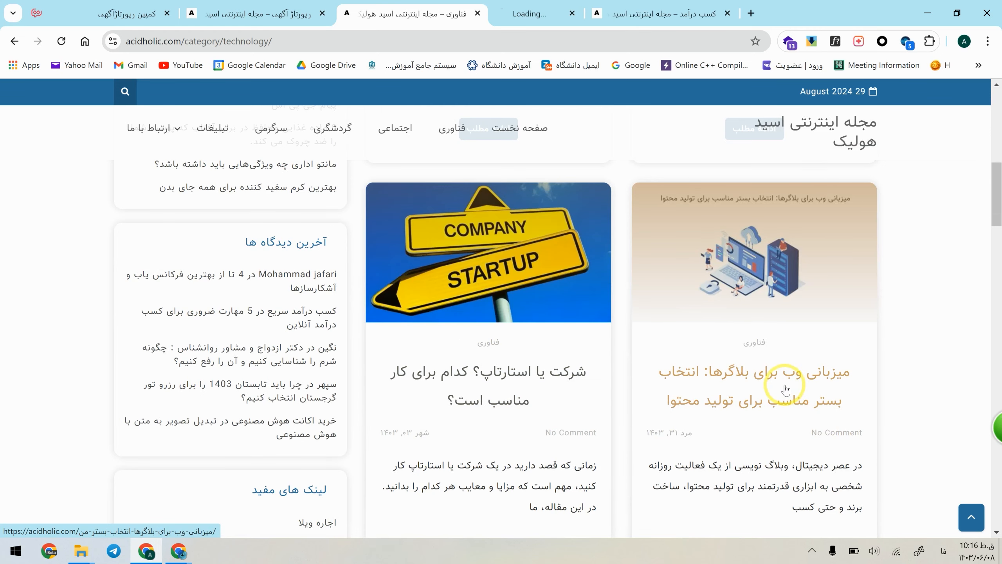
scroll(486, 235, "down", 10)
middle_click(486, 234)
scroll(485, 234, "down", 10)
left_click(607, 3)
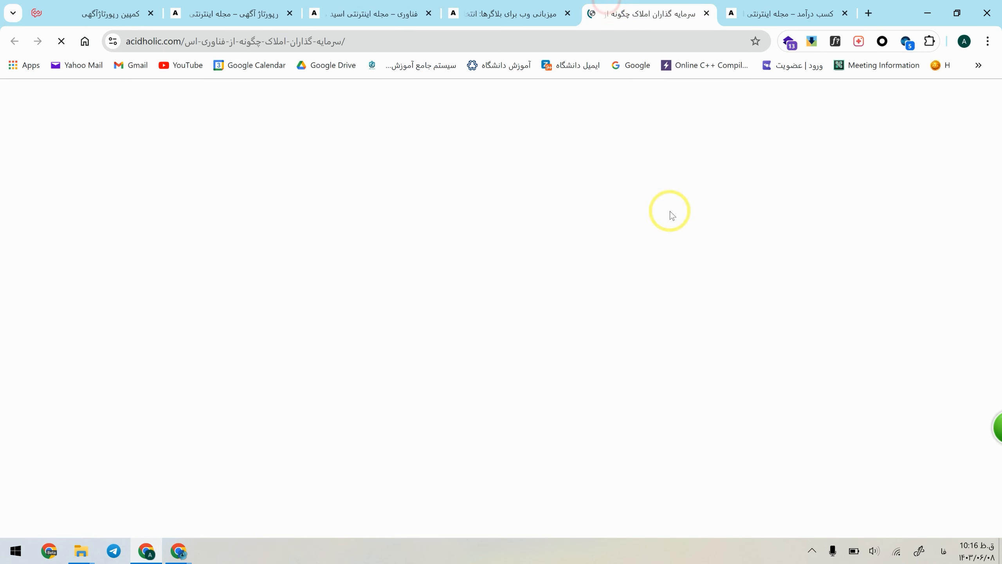
Step: Read through the real-estate investors article, examining its internal links, quotes and section headings
scroll(715, 337, "down", 8)
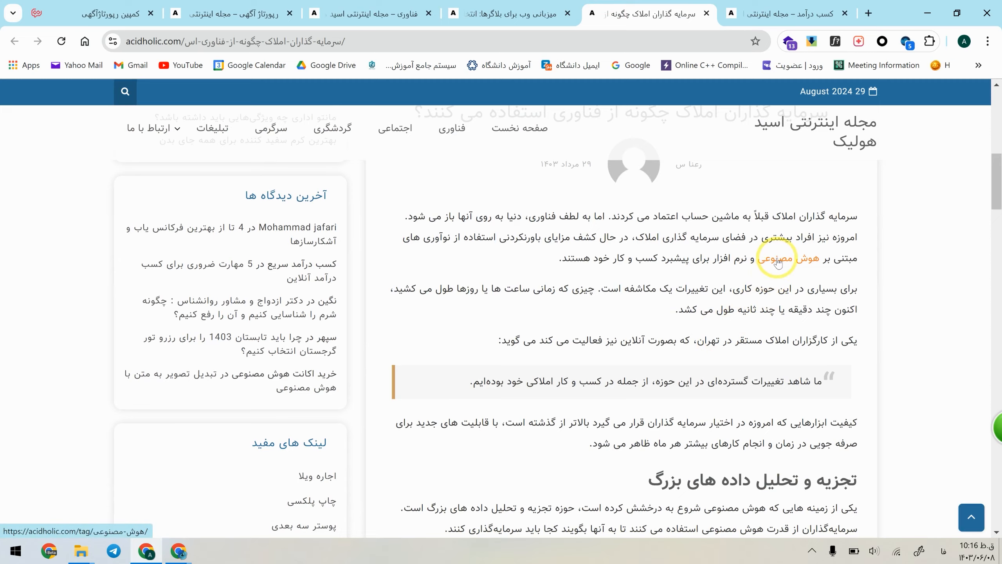
scroll(774, 276, "down", 15)
scroll(848, 288, "up", 5)
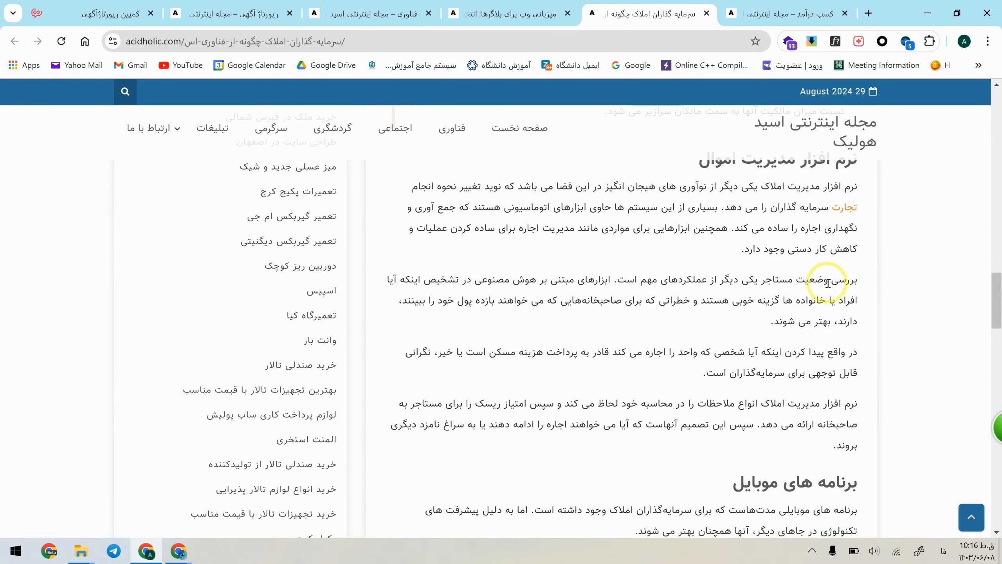
scroll(848, 288, "down", 18)
scroll(846, 294, "up", 14)
scroll(846, 294, "down", 5)
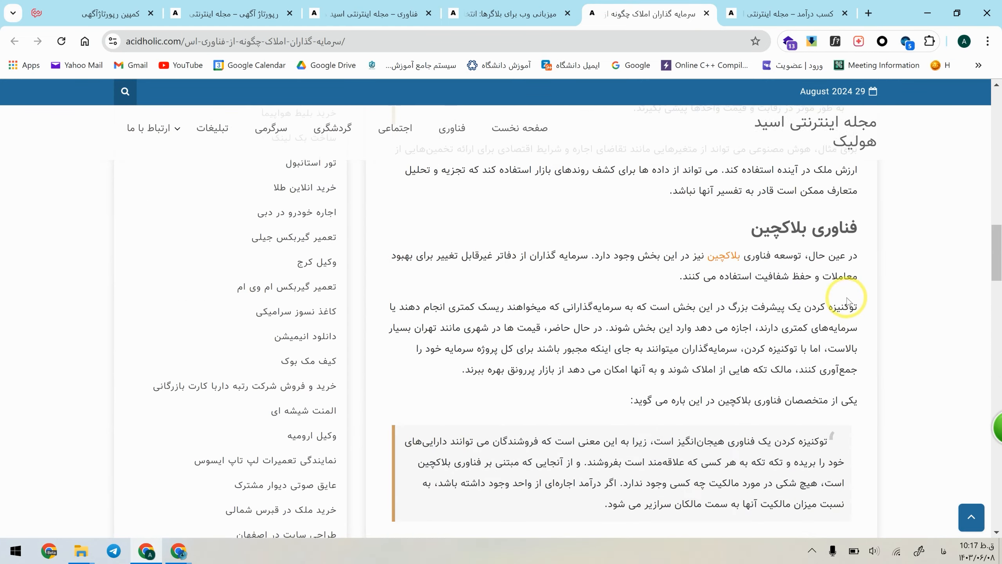
Step: Examine the layout of the article about web hosting for bloggers
key("ctrl+Page_Up")
scroll(716, 291, "up", 5)
scroll(715, 291, "up", 3)
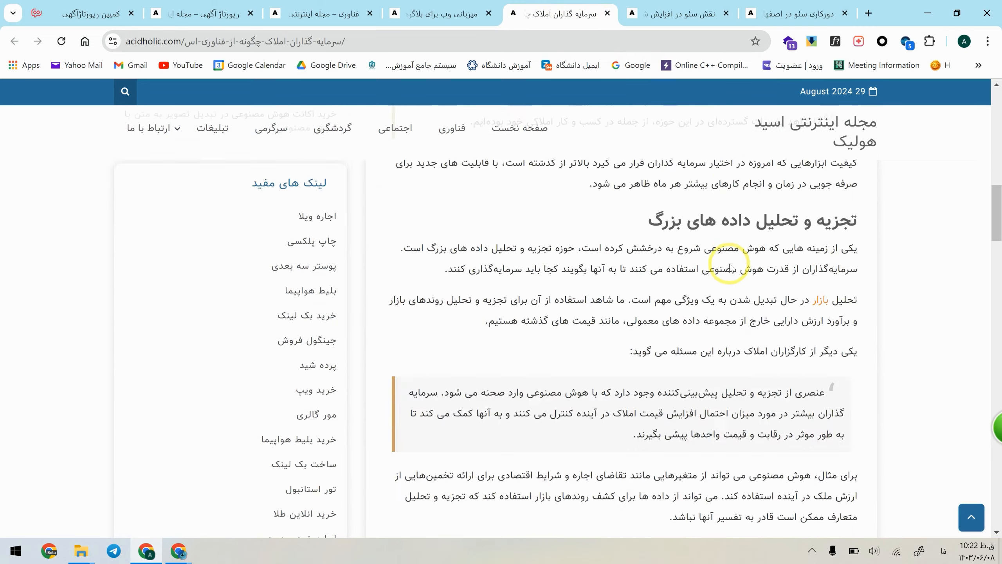
scroll(745, 287, "up", 10)
scroll(761, 367, "down", 1)
scroll(769, 367, "up", 2)
Step: Highlight the opening paragraphs and quote of the real-estate investors article, and read on to its crowdfunding section
left_click_drag(828, 369, 393, 369)
scroll(512, 363, "down", 4)
left_click_drag(844, 282, 648, 441)
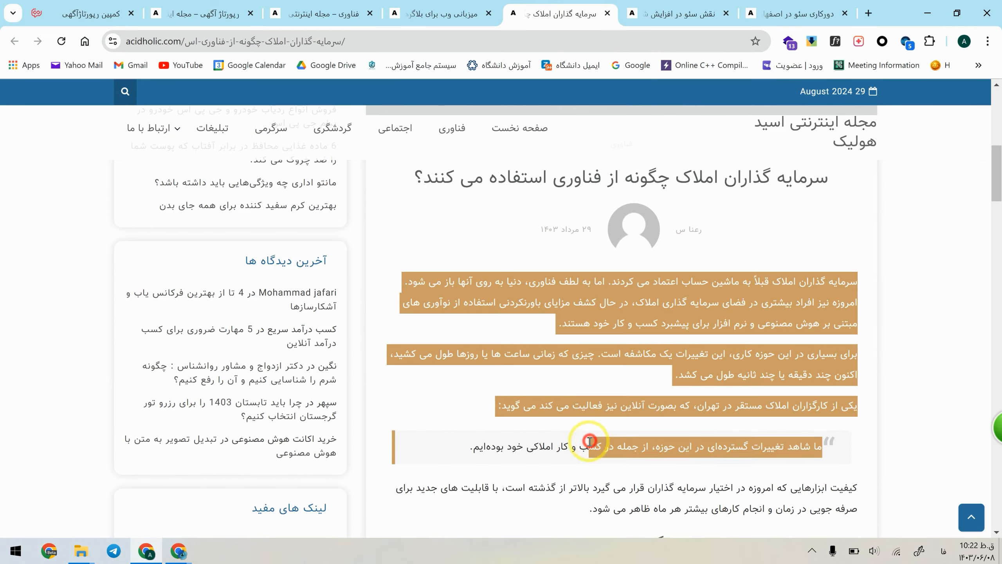
scroll(648, 441, "down", 7)
scroll(781, 262, "down", 5)
scroll(761, 287, "down", 15)
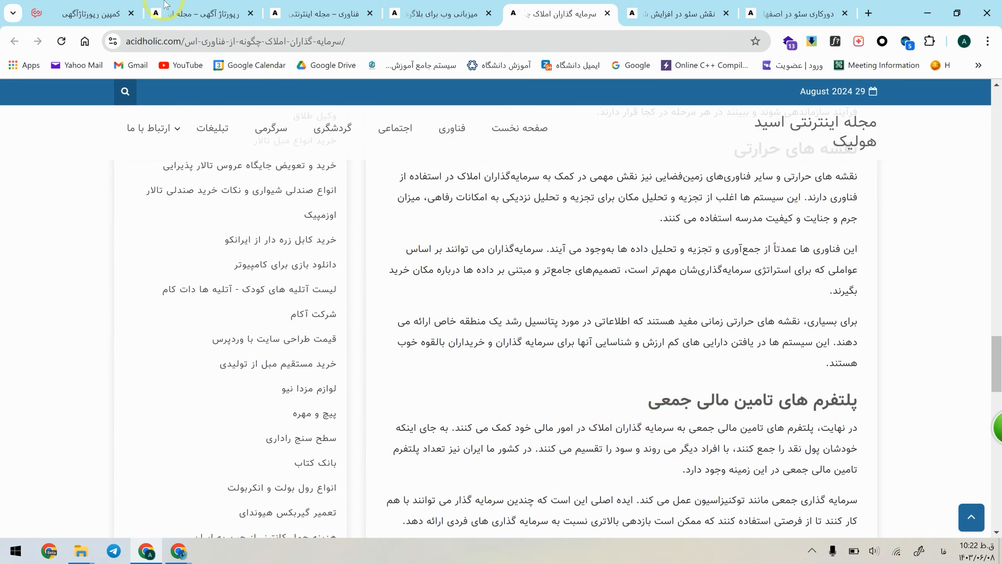
Step: In the Tesmino campaign, check the magazine's publishing rules and features, including درج بلاک کوت, and return to the reportage title field
left_click(84, 8)
scroll(258, 232, "down", 3)
left_click(346, 457)
scroll(683, 428, "down", 4)
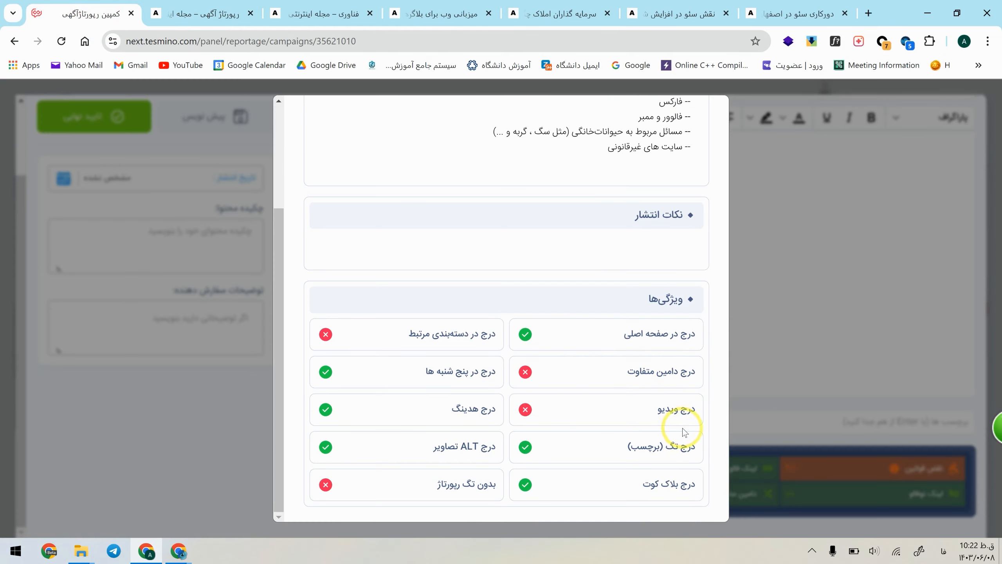
left_click_drag(683, 483, 577, 477)
left_click(577, 478)
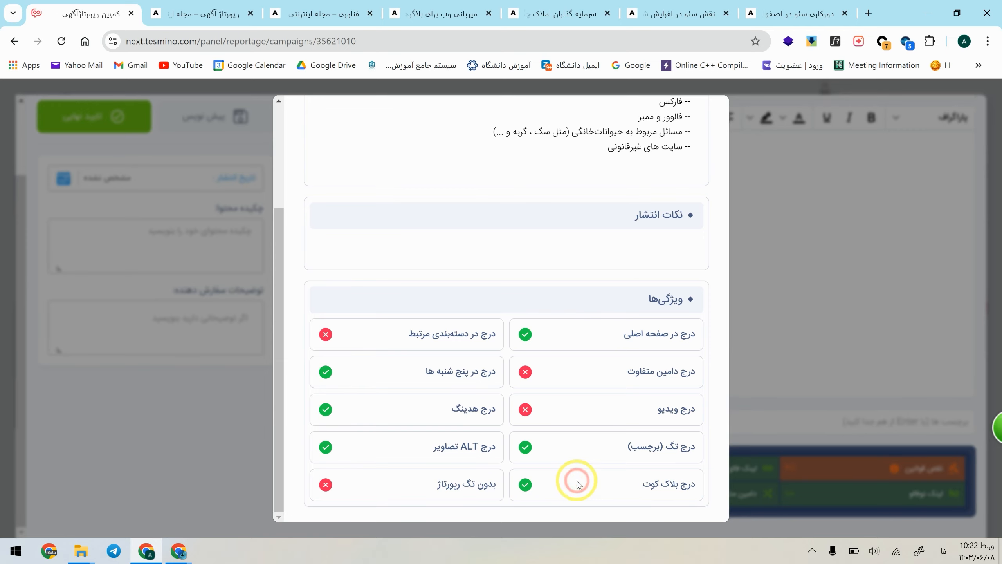
left_click(213, 436)
left_click(665, 183)
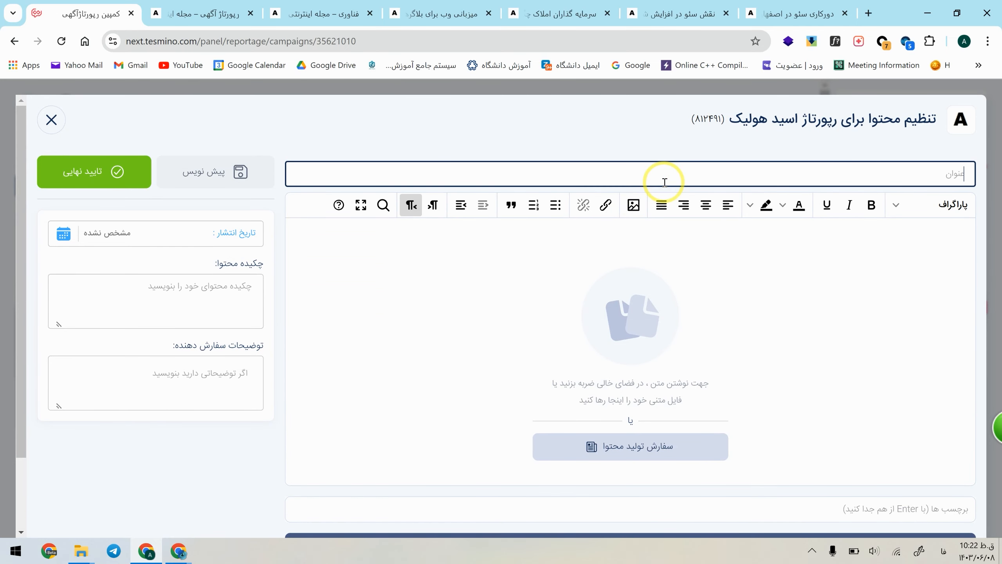
Step: Switch to the other Chrome window and look through the SEO keyword clusters for sinsazhav.com in Mizfa Tools
left_click(183, 550)
scroll(333, 249, "up", 10)
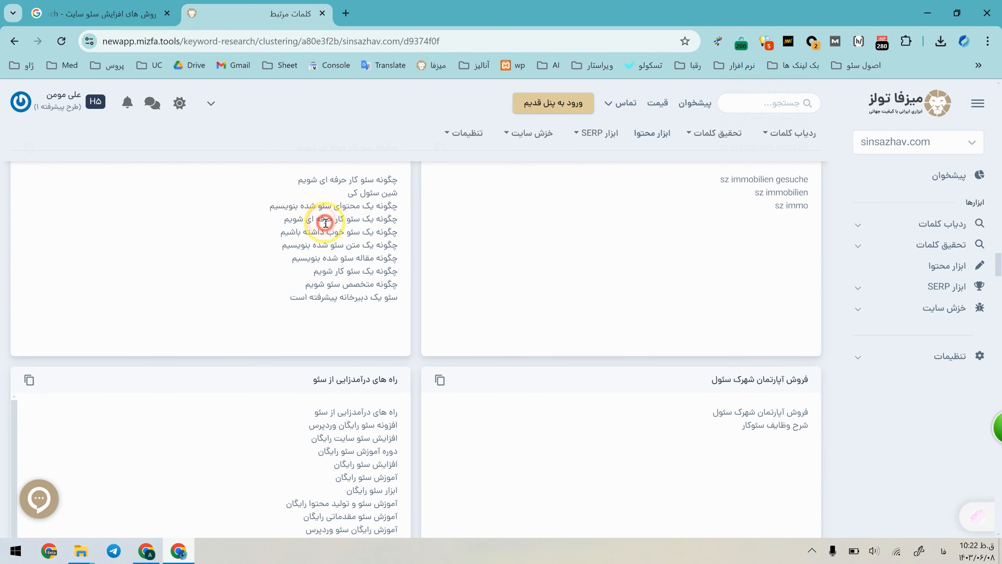
scroll(325, 223, "down", 2)
mouse_move(794, 134)
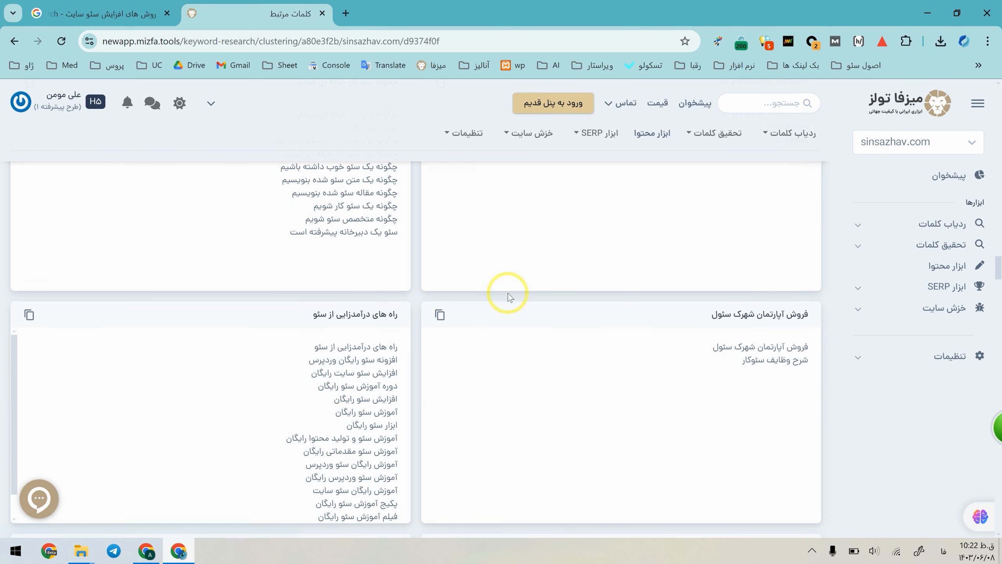
Step: Find the phrase "افزایش سئو سایت" within the keyword clusters page
key("ctrl+f")
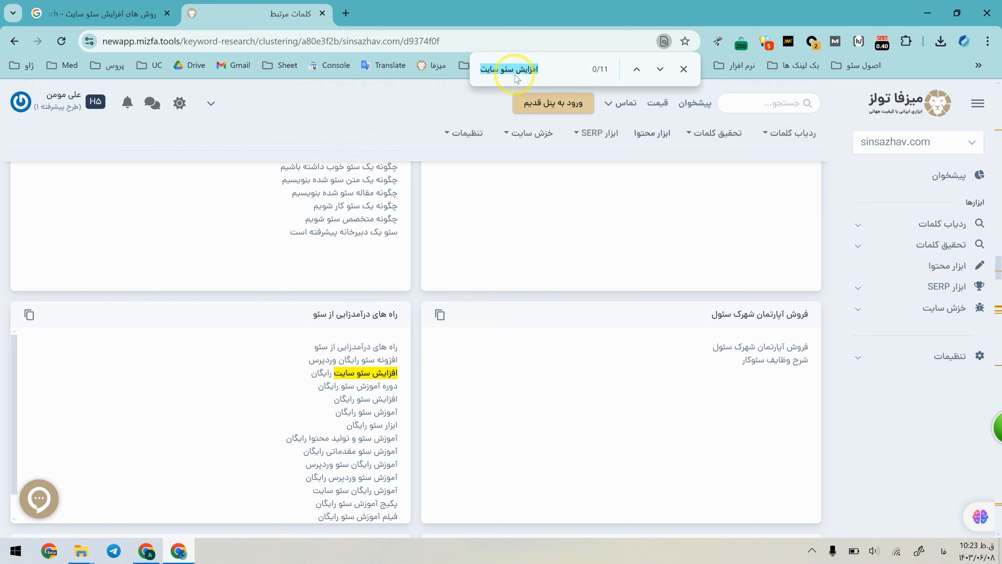
left_click(505, 68)
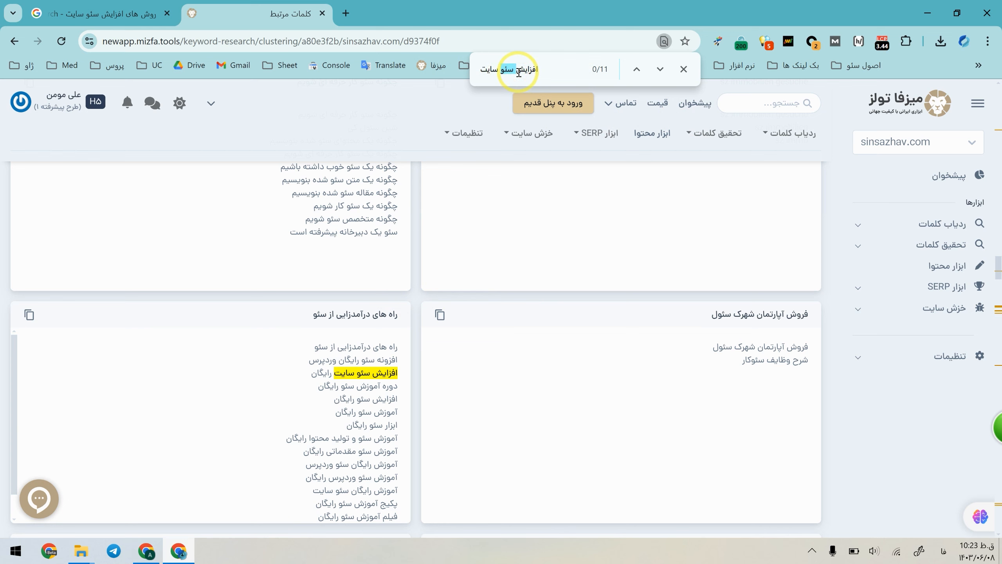
triple_click(518, 72)
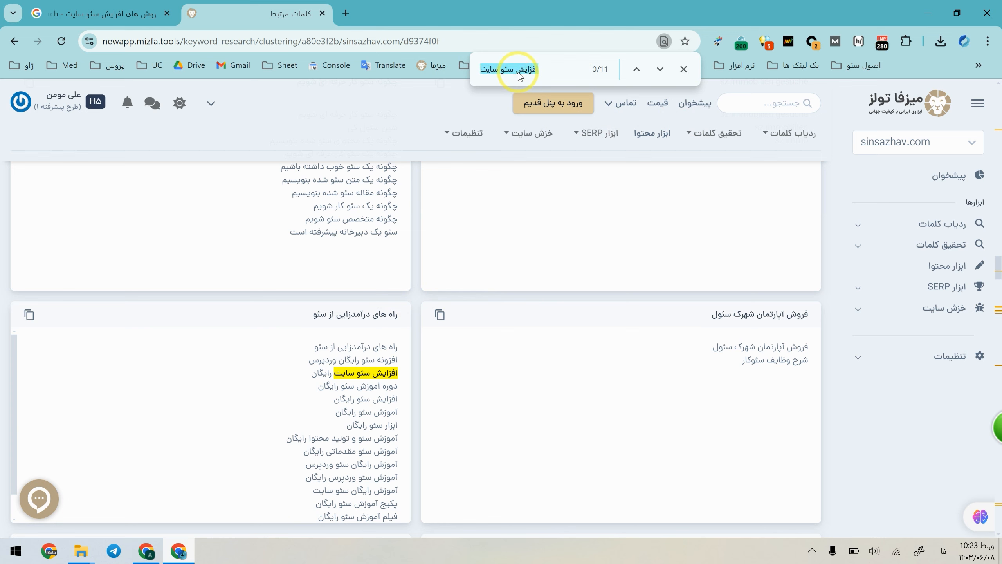
triple_click(518, 73)
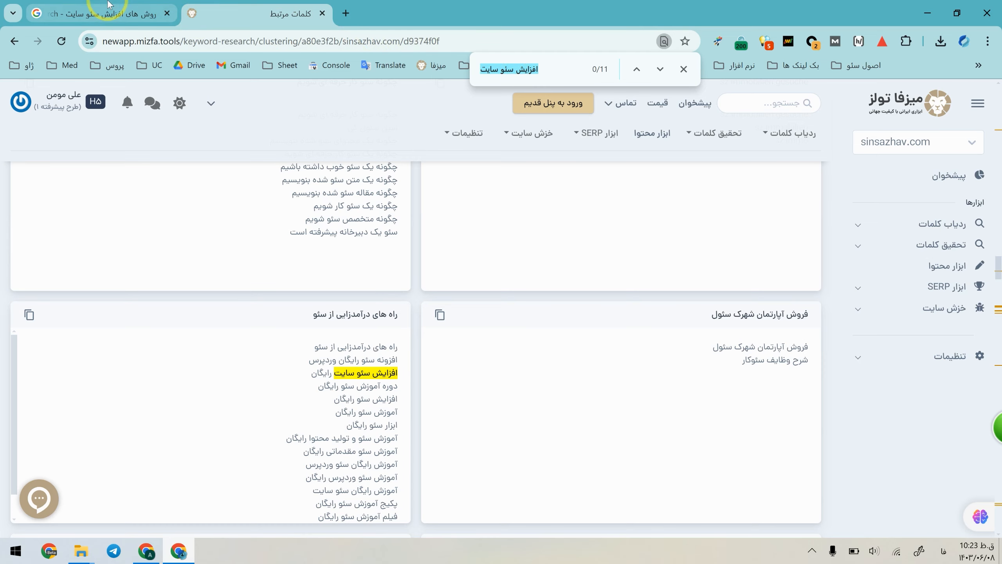
Step: Examine the competing titles in the Google results for "روش های افزایش سئو سایت"
left_click(109, 5)
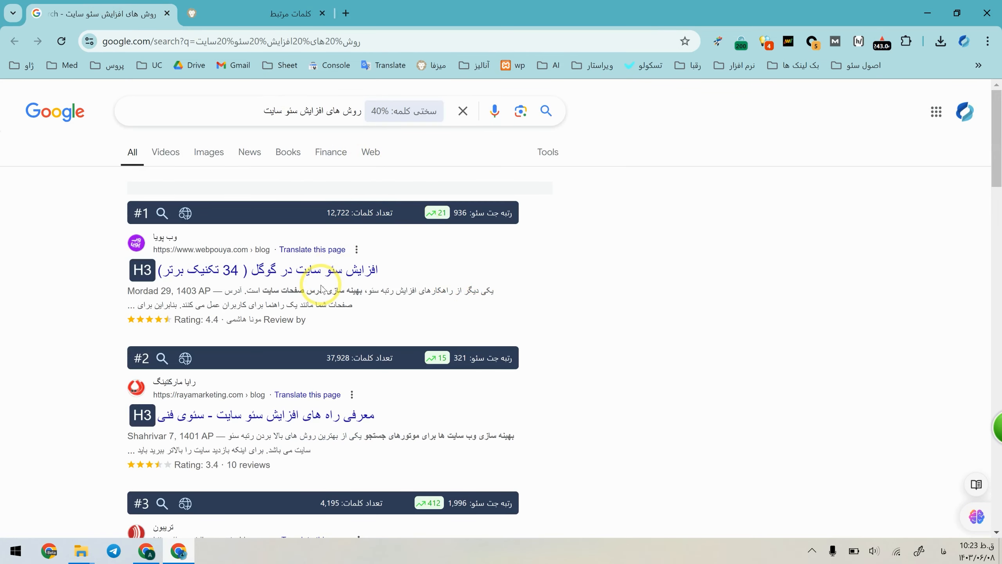
scroll(321, 288, "down", 12)
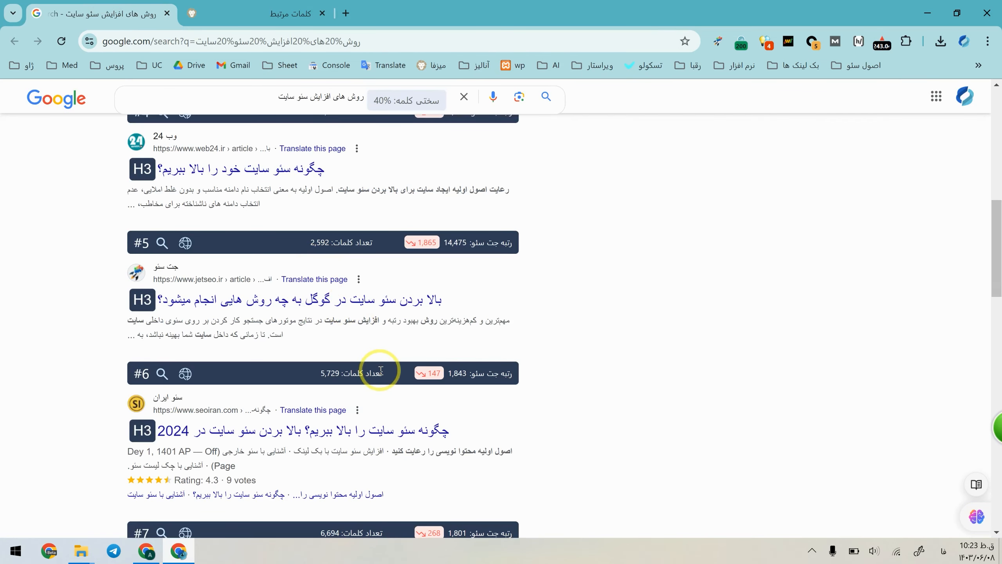
scroll(340, 300, "up", 5)
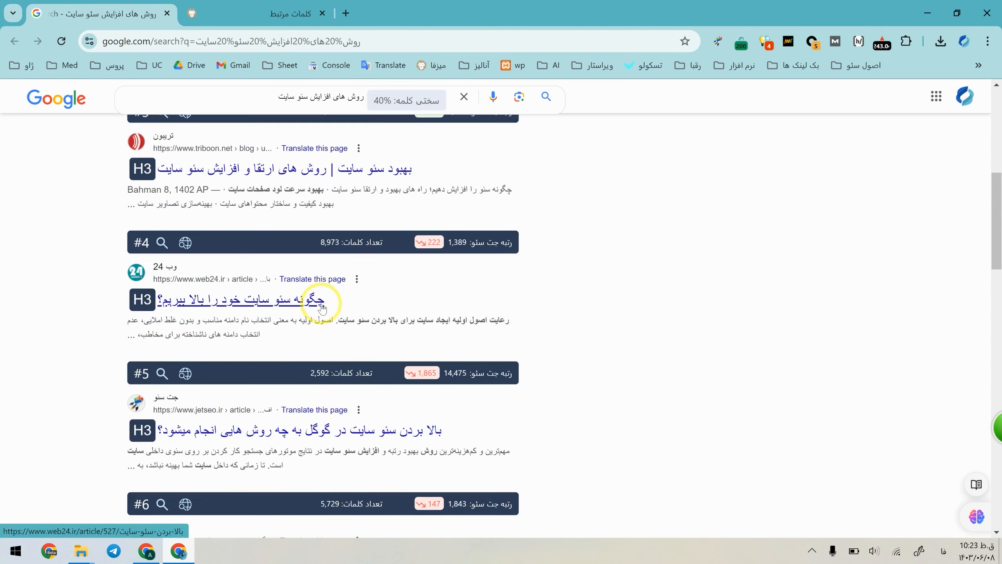
scroll(268, 370, "up", 6)
scroll(492, 385, "down", 9)
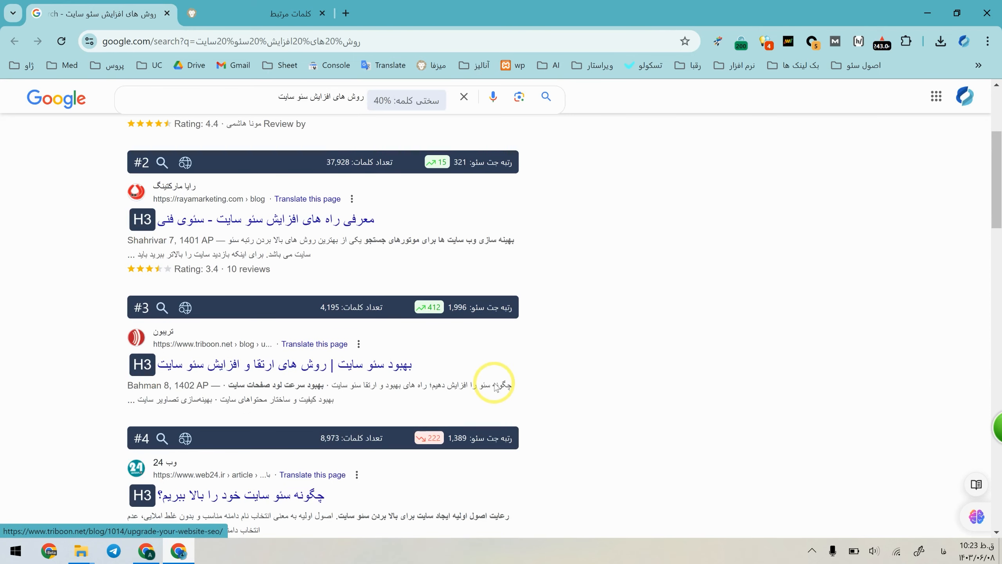
scroll(495, 383, "down", 7)
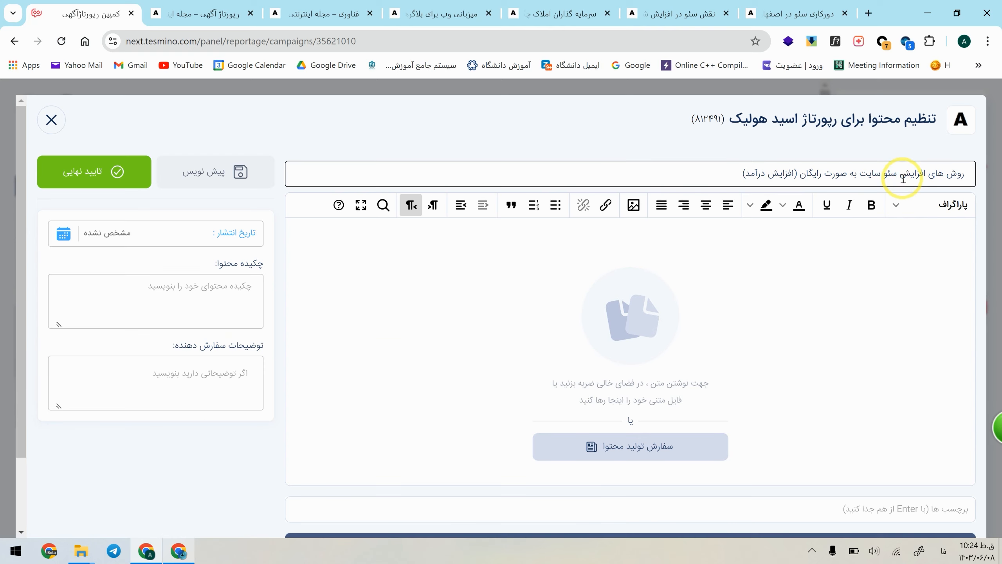
Step: Check the reportage title "روش های افزایش سئو سایت به صورت رایگان (افزایش درآمد)" and move to the article body
triple_click(902, 176)
left_click(926, 262)
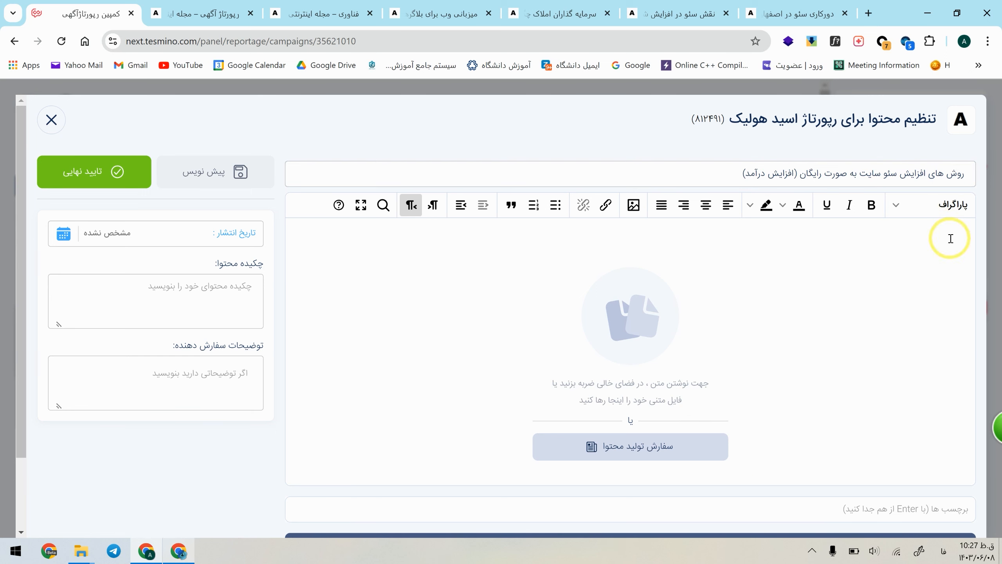
Step: Search Google for "دوره رویای سئو" in a new tab
left_click(868, 13)
left_click(413, 38)
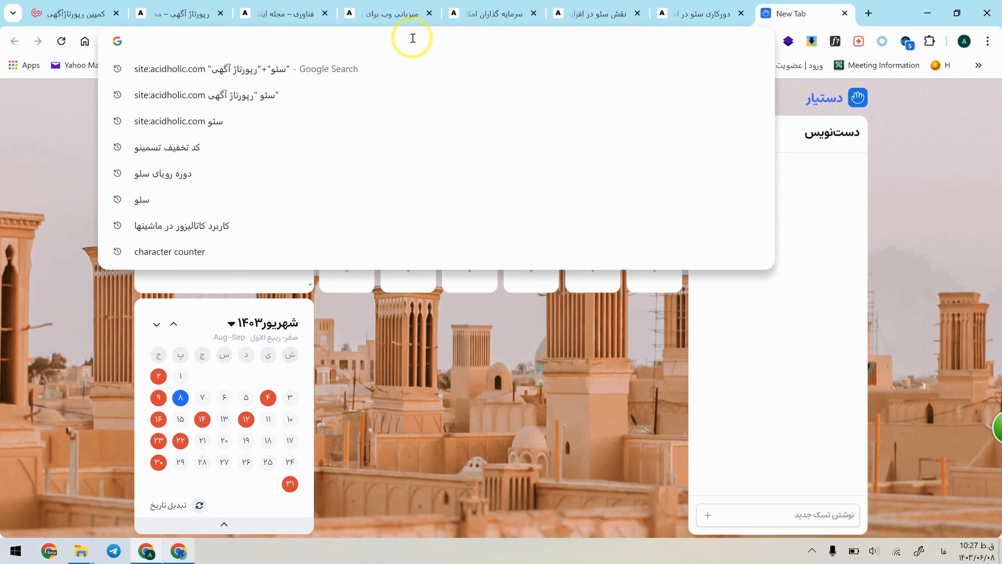
type("دوره رویای سئو")
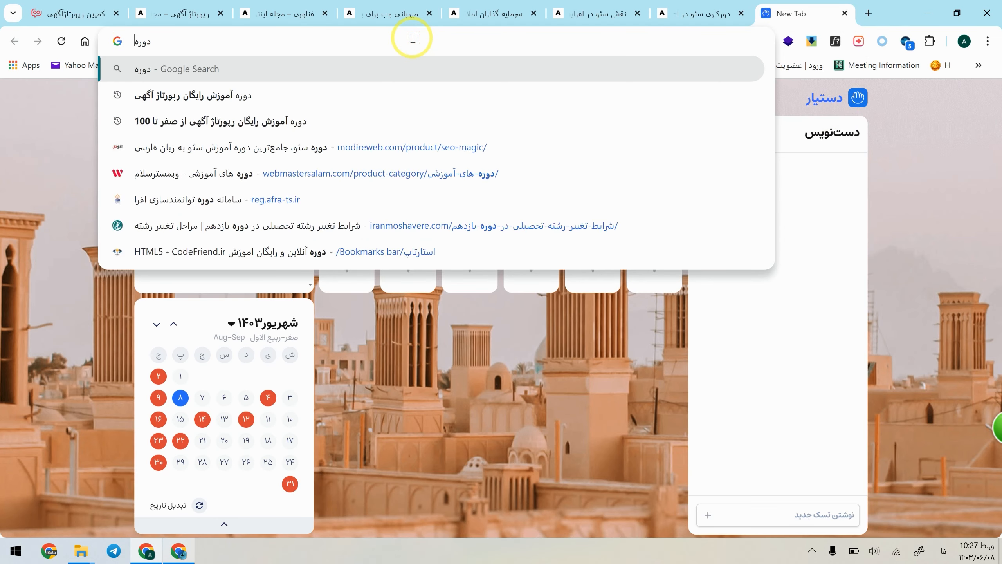
key("Return")
Step: Open the YouTube playlist result for the free دوره رویای سئو course in its own tab and look through its lessons
middle_click(364, 309)
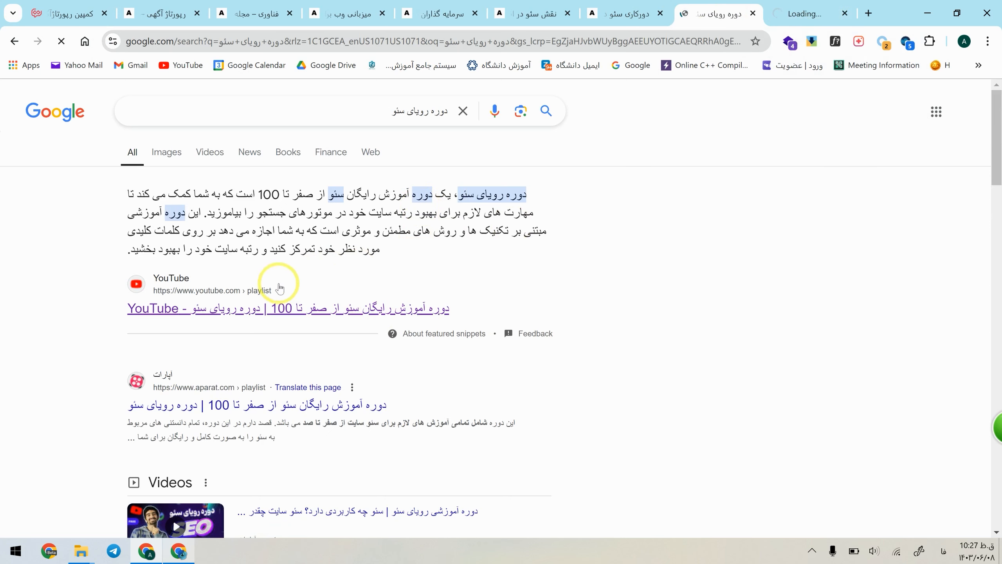
left_click_drag(429, 194, 383, 234)
left_click(384, 234)
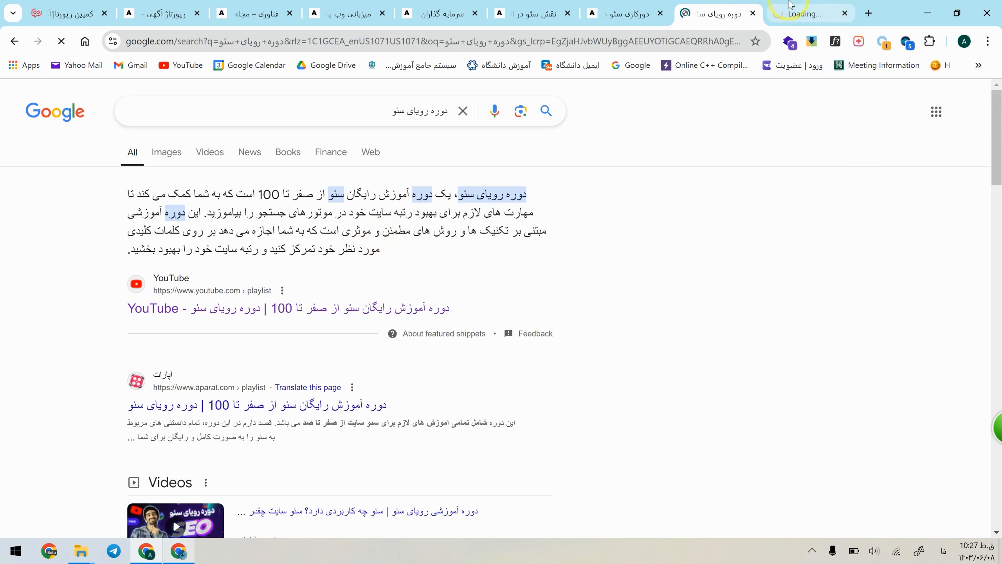
left_click(804, 4)
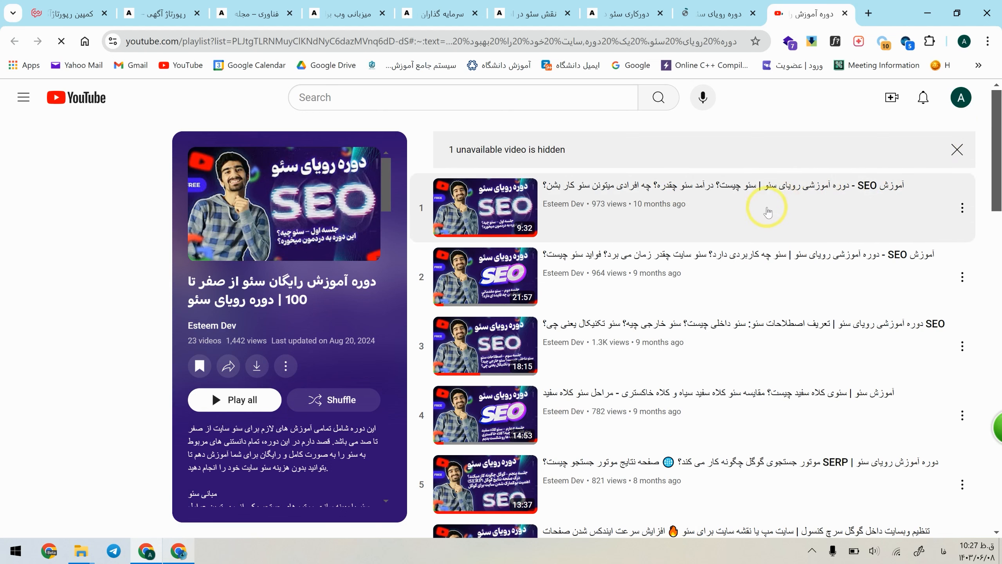
scroll(940, 224, "down", 5)
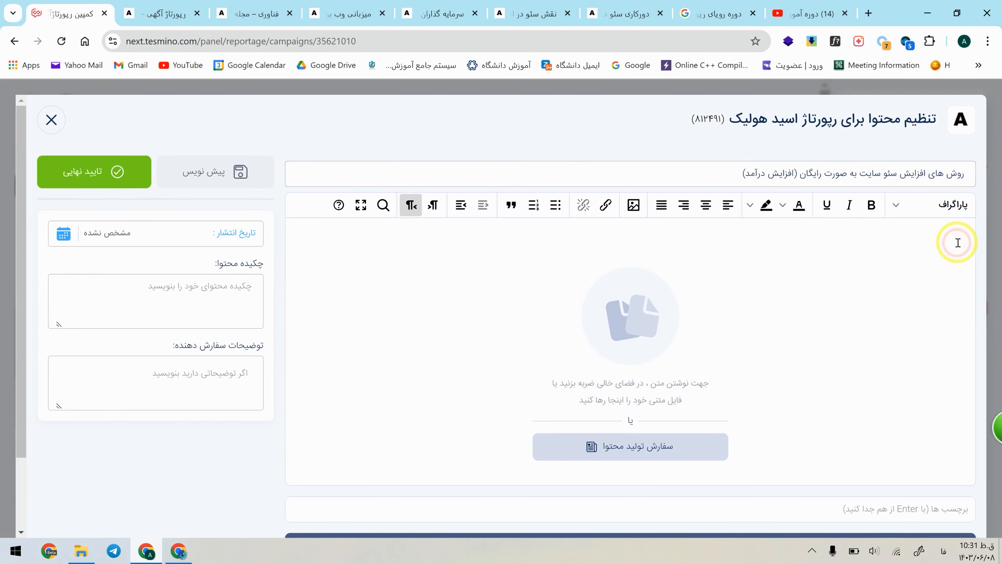
Step: Paste the six target keywords, from "دوره رایگان سئو" to "تحقیق کلمات کلیدی", into the article body and remove the blank first line
type("دوره رایگان سئو گوگل چگونه کار میکند سئو چیست استراتژی های لینک سازی درآمد سئو چقدره تحقیق کلمات کلیدی")
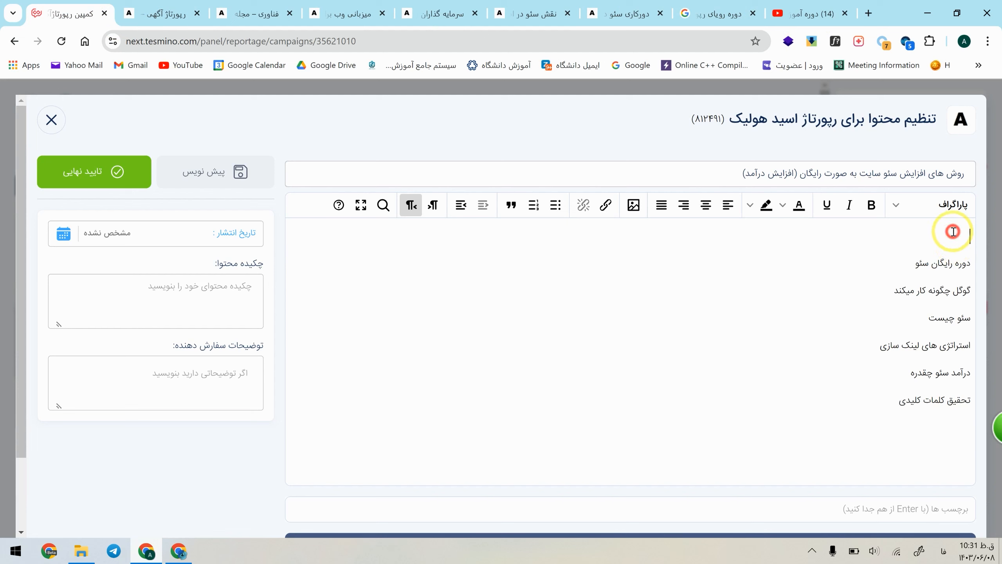
key("Delete")
Step: Go through the six keywords in the article body one by one, then as a whole list
triple_click(952, 235)
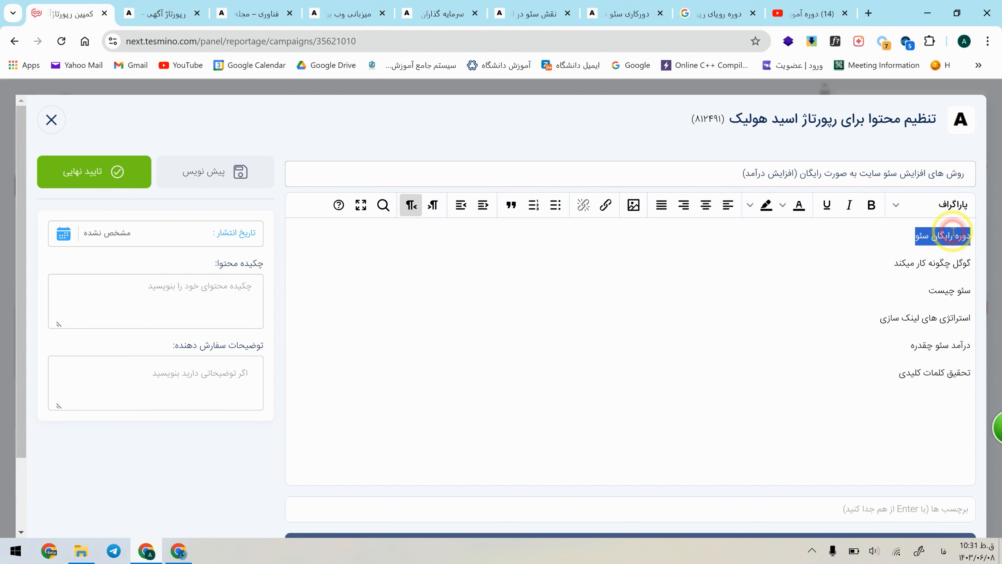
triple_click(951, 269)
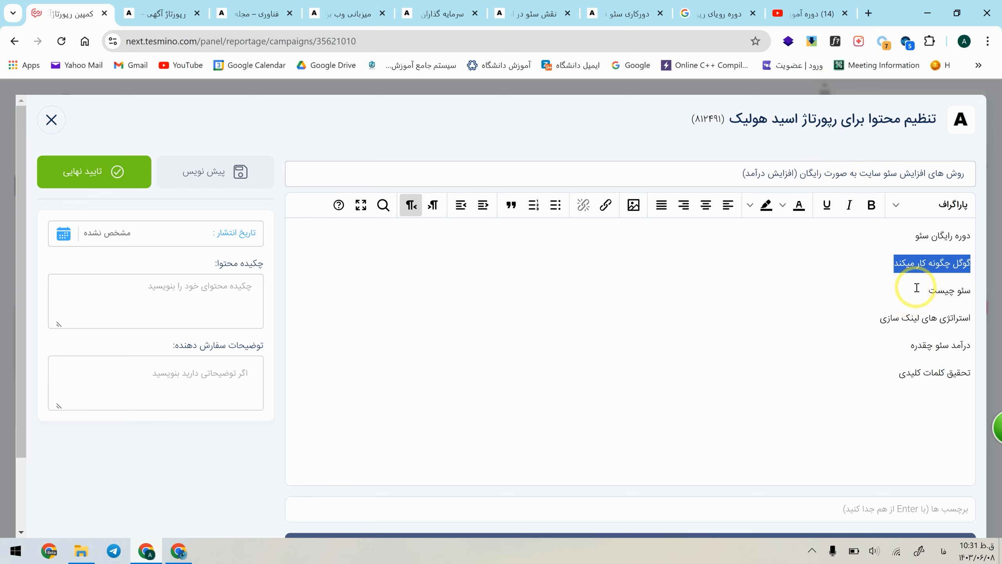
triple_click(986, 292)
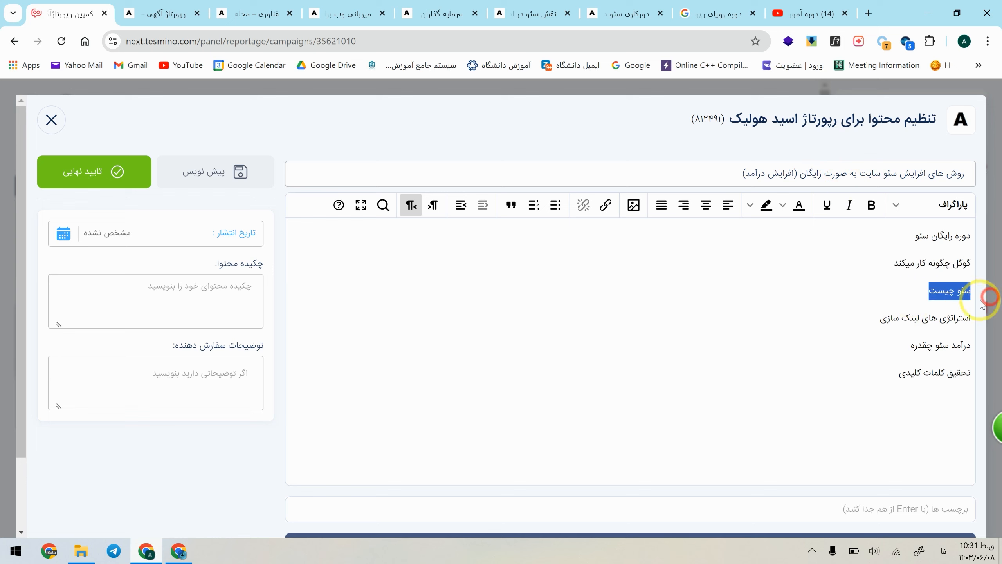
triple_click(929, 318)
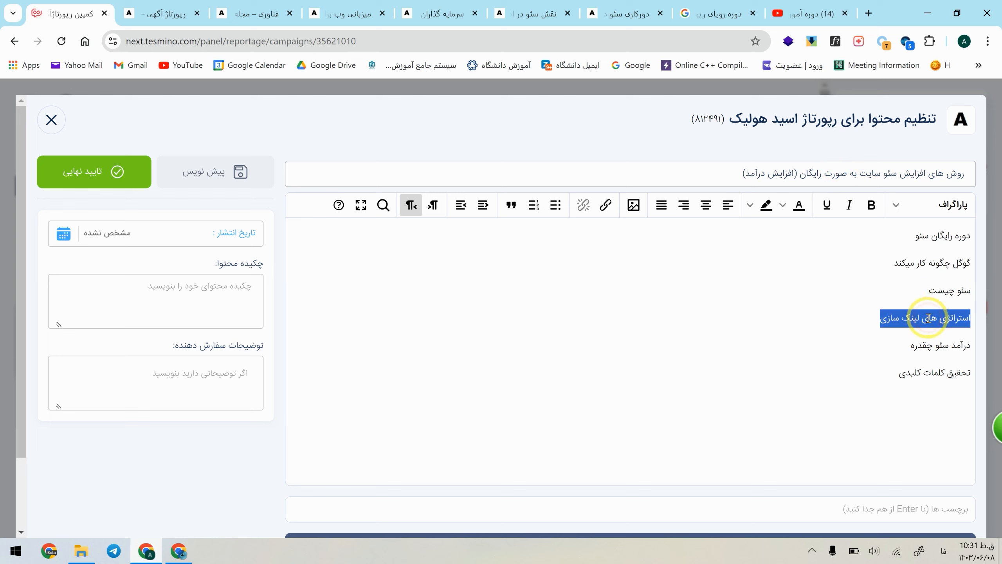
triple_click(947, 379)
double_click(941, 344)
triple_click(941, 345)
left_click(939, 373)
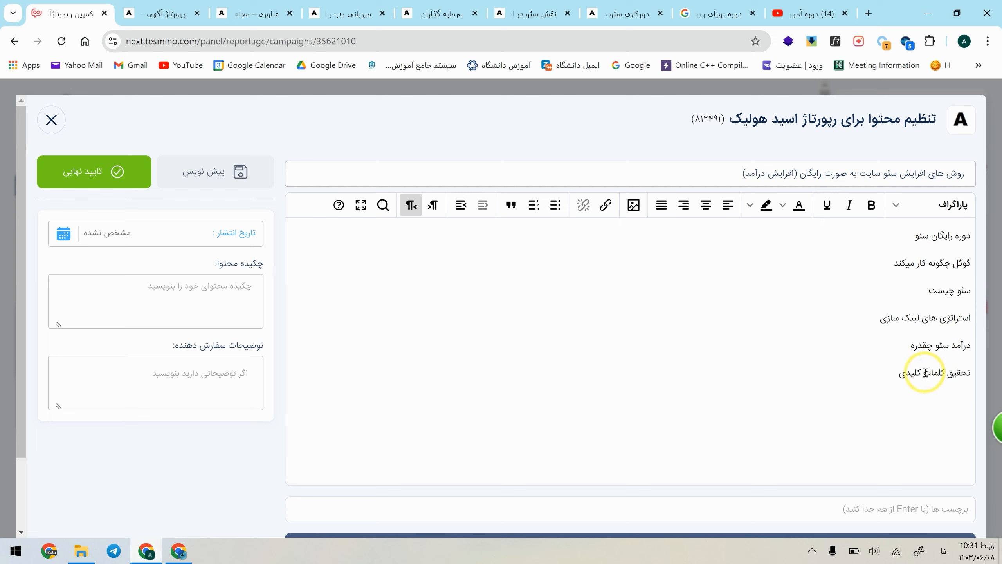
left_click_drag(924, 372, 928, 230)
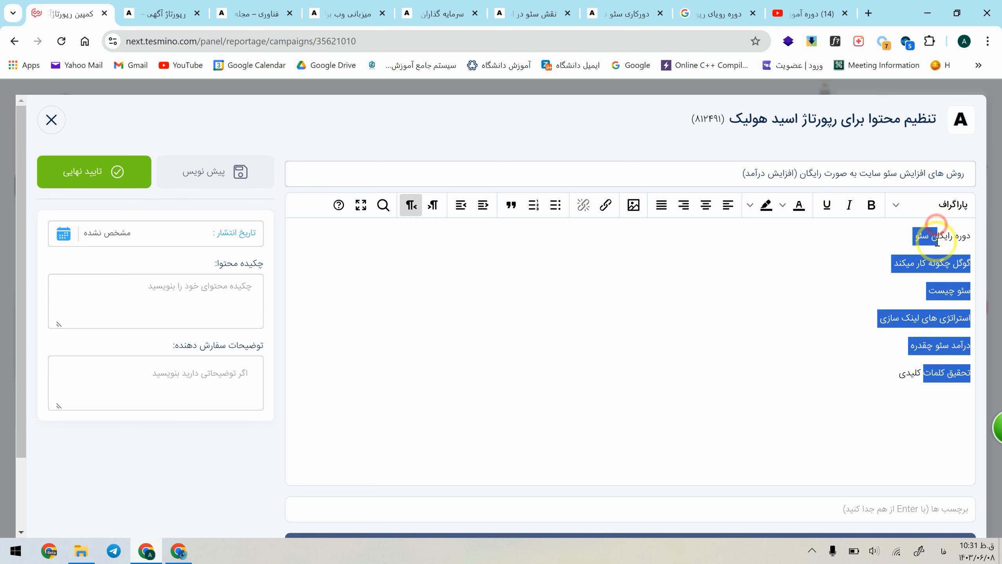
left_click(940, 262)
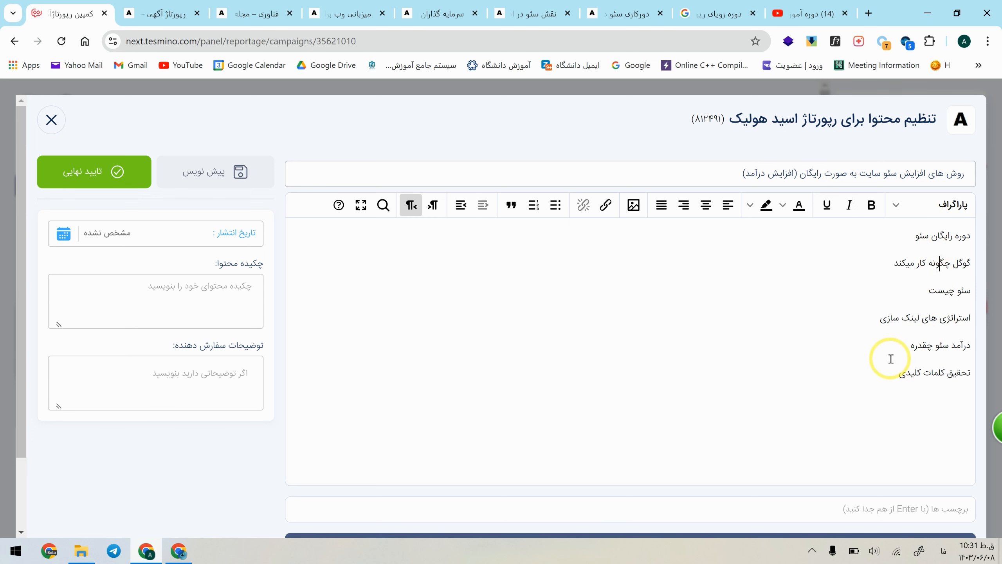
Step: Check the media's rule counters for words, links and images beneath the article body
scroll(899, 288, "down", 2)
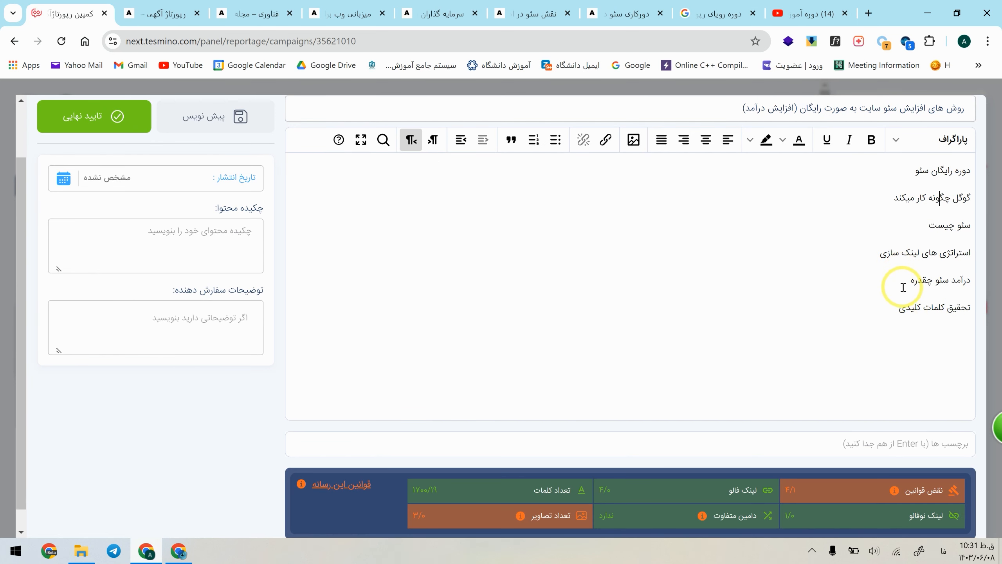
left_click(910, 307)
scroll(863, 394, "up", 2)
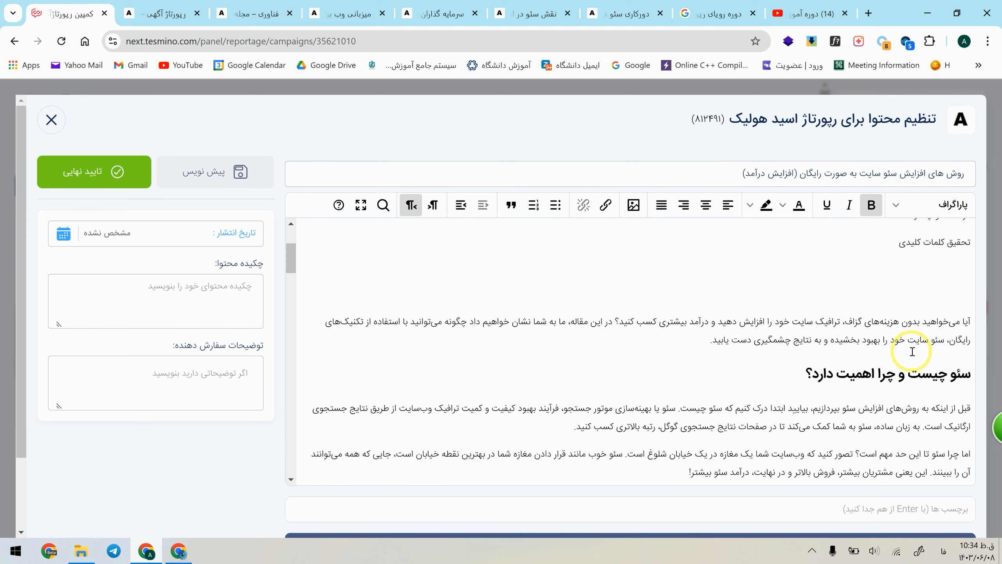
Step: Read through the pasted article from the introduction to the FAQ section and return to its beginning
left_click_drag(712, 340, 919, 314)
left_click(918, 314)
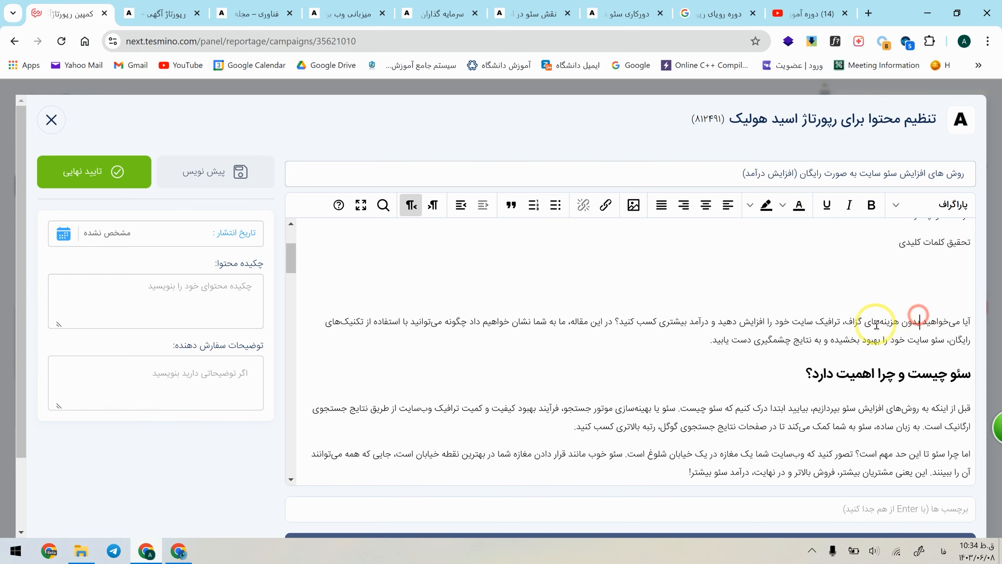
left_click_drag(712, 340, 972, 322)
scroll(943, 344, "down", 20)
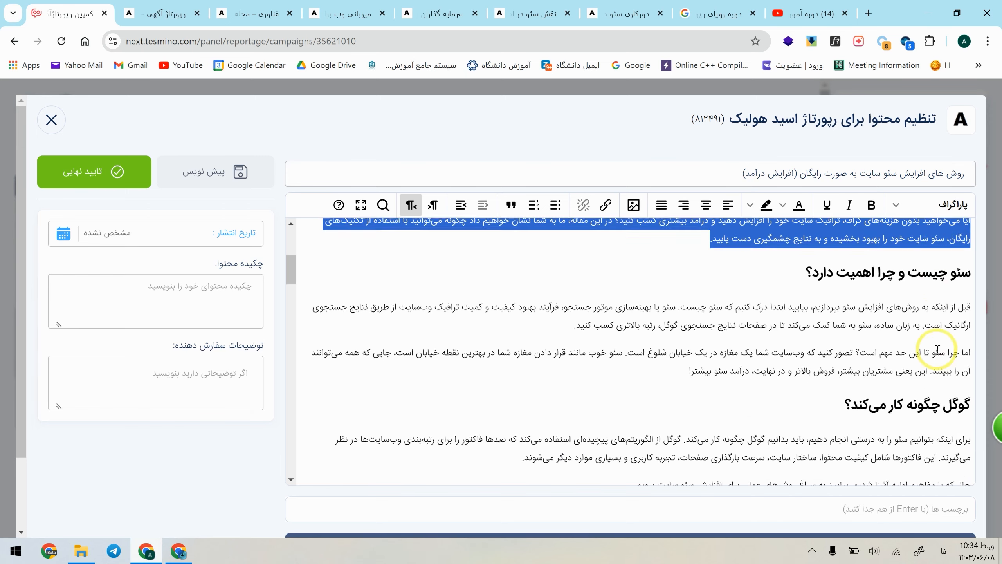
scroll(925, 327, "down", 15)
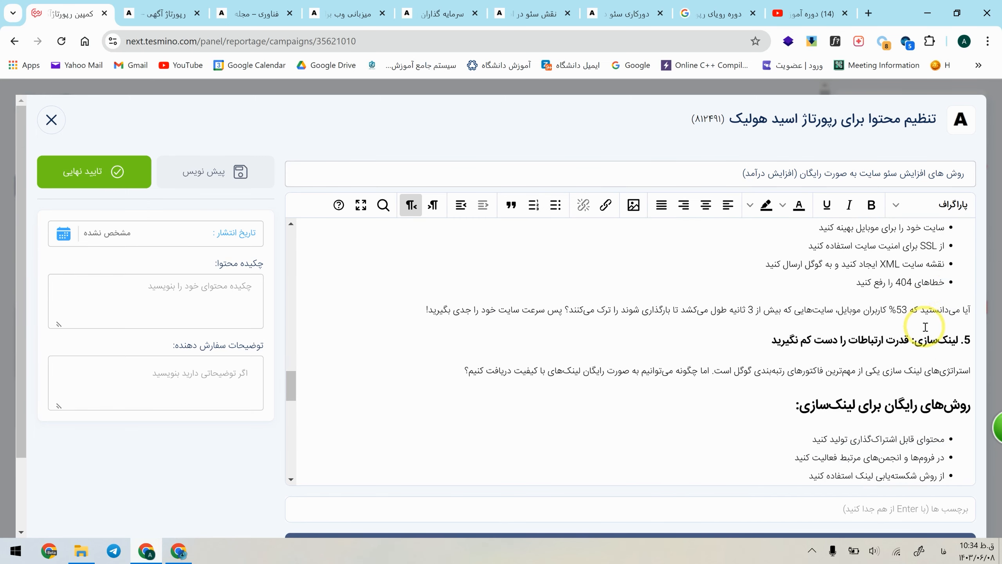
scroll(935, 336, "down", 3)
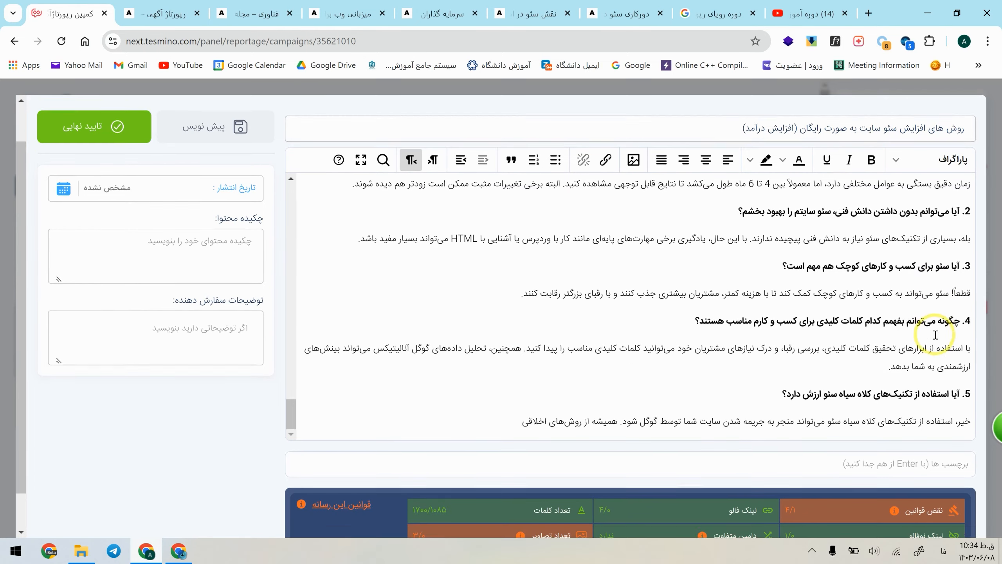
scroll(930, 336, "up", 5)
scroll(262, 373, "up", 3)
scroll(604, 395, "up", 8)
scroll(604, 396, "up", 20)
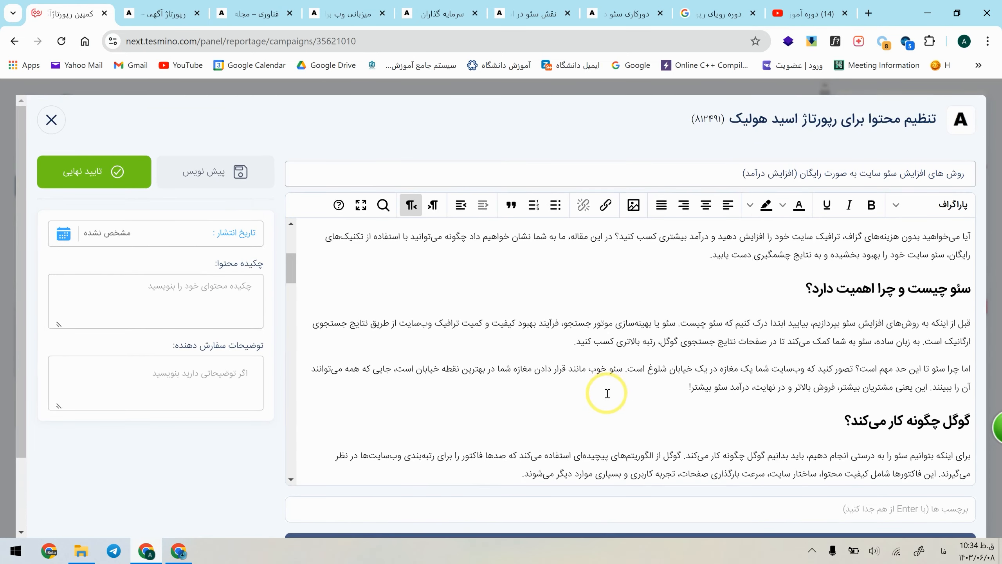
Step: Find the keyword "دوره رایگان سئو" in the article and open the link settings for its occurrence in the conclusion
left_click(921, 236)
triple_click(921, 236)
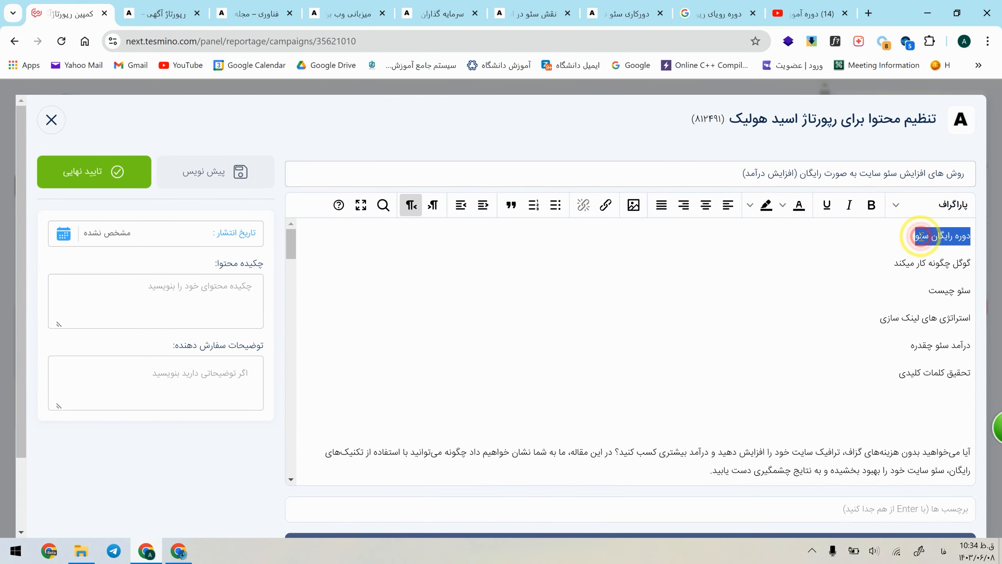
key("ctrl+f")
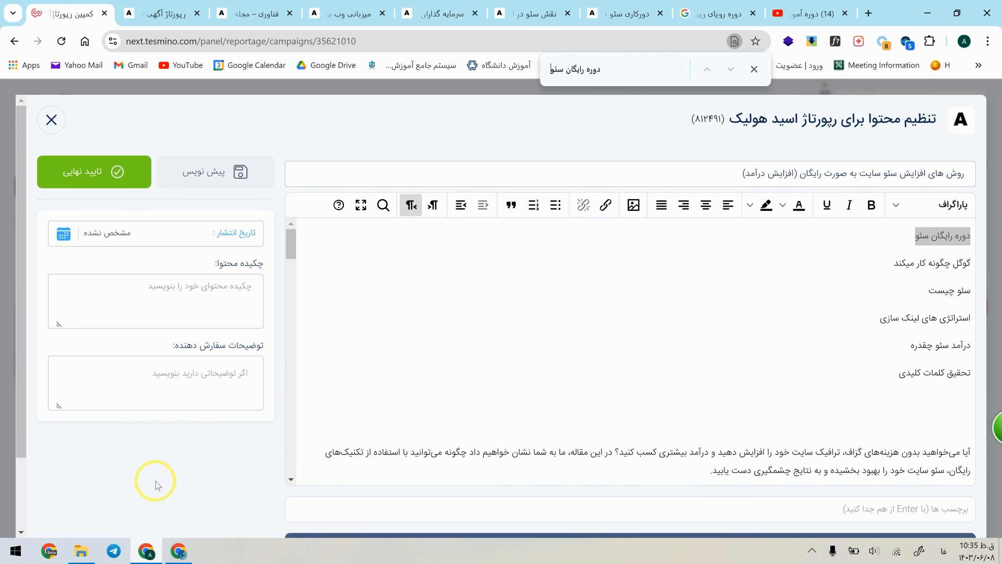
key("Return")
left_click_drag(563, 352, 517, 350)
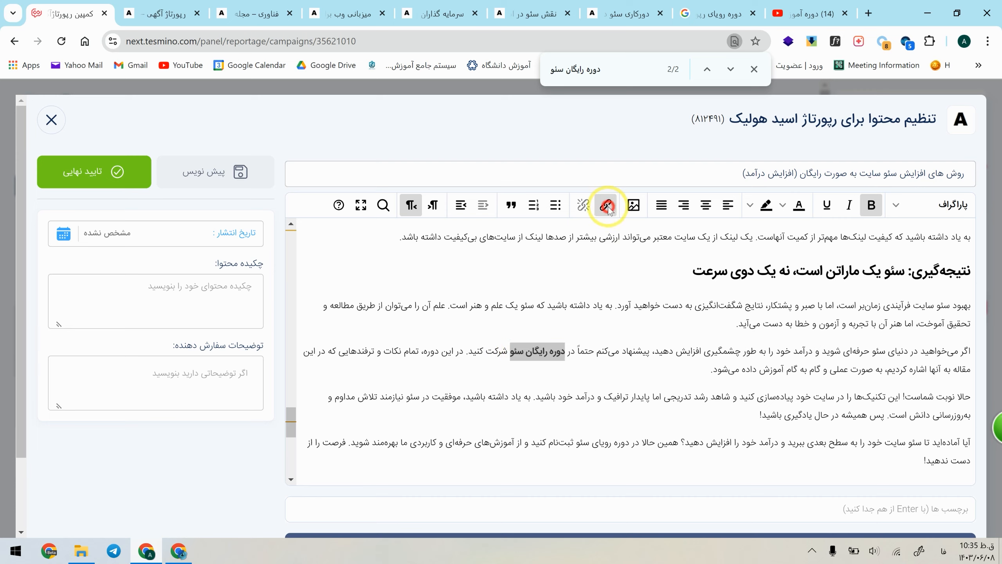
left_click(605, 205)
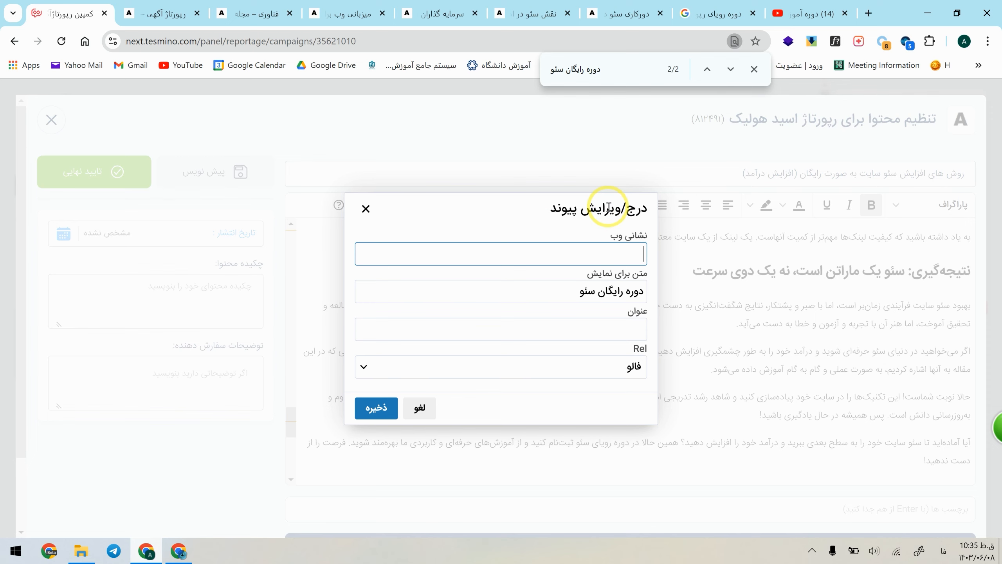
Step: Search Google for "b vs strong" in a new tab
left_click(873, 6)
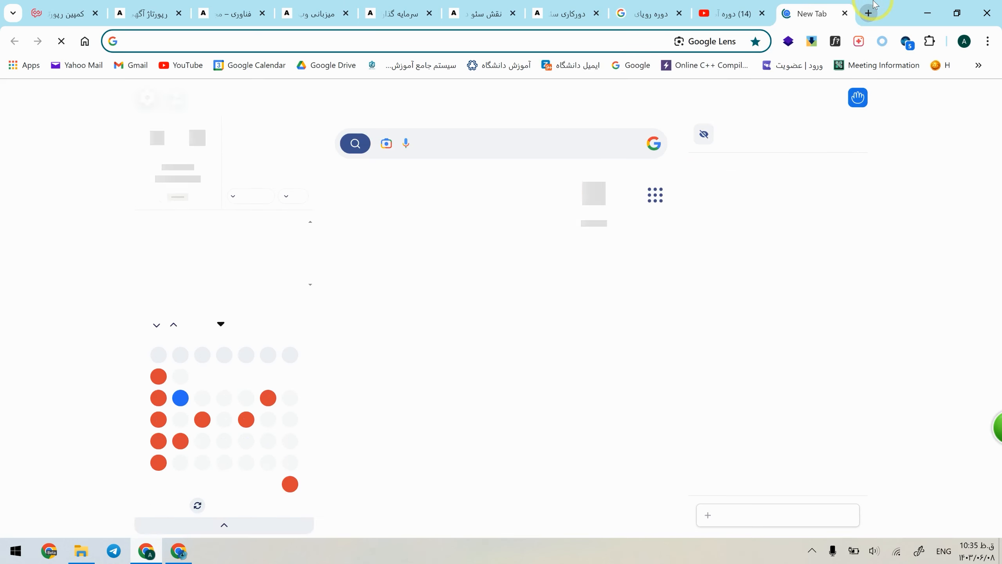
type("b vs strong")
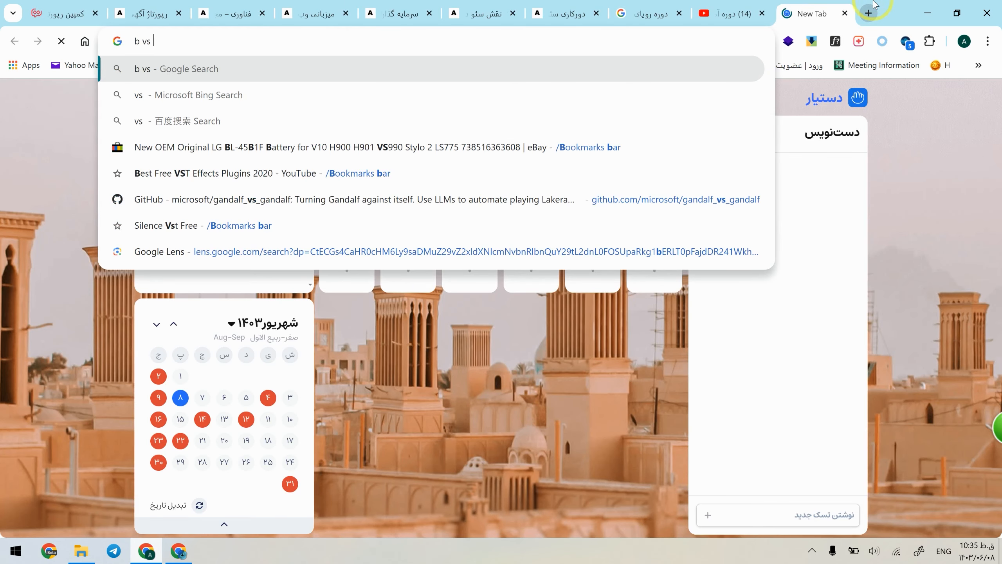
key("Return")
Step: Examine the featured snippet comparing the strong and b elements, and the related questions below it
left_click_drag(127, 196, 342, 186)
left_click(206, 193)
left_click(406, 187)
left_click_drag(530, 190, 359, 193)
left_click(264, 227)
left_click_drag(184, 213, 207, 214)
left_click_drag(363, 213, 385, 220)
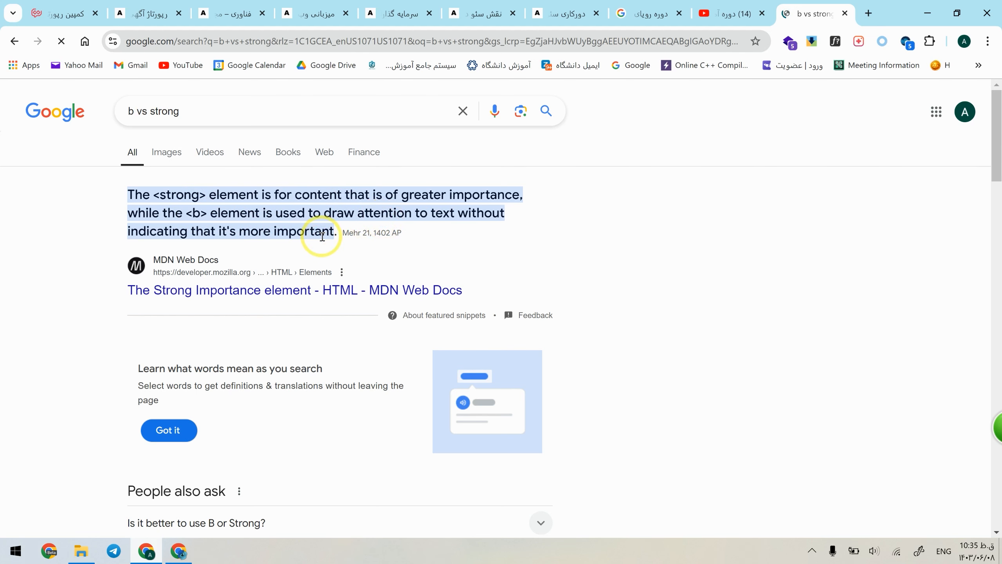
scroll(322, 236, "down", 3)
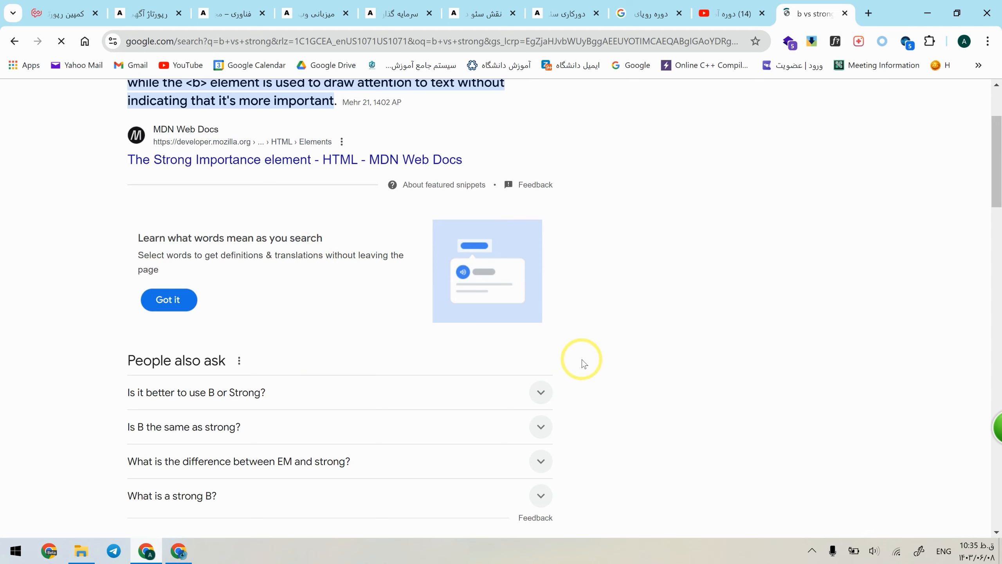
Step: Return to the reportage editor, close the developer tools and reopen the link settings for "دوره رایگان سئو" in the conclusion
left_click(64, 11)
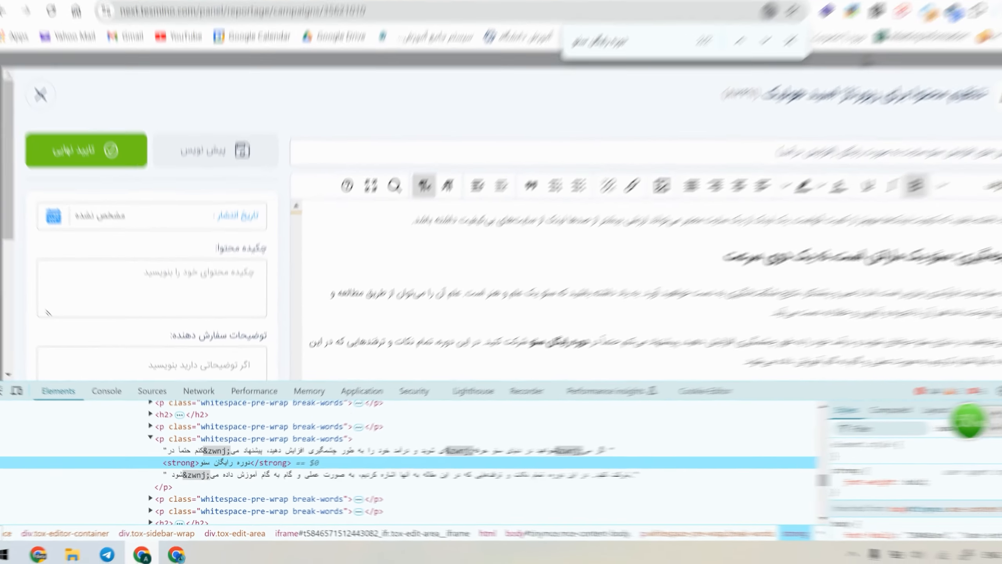
left_click(989, 400)
left_click_drag(564, 351, 505, 348)
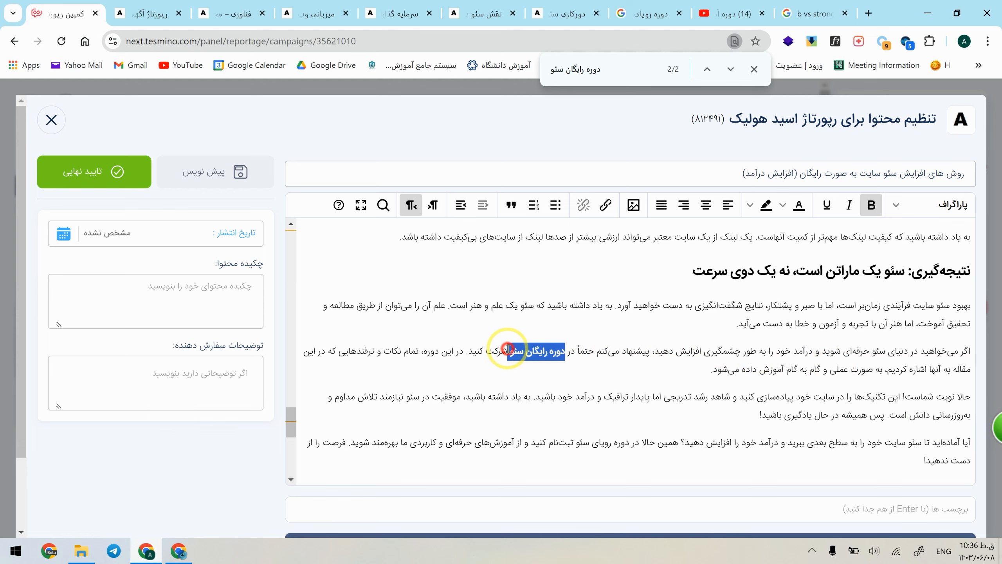
left_click(606, 204)
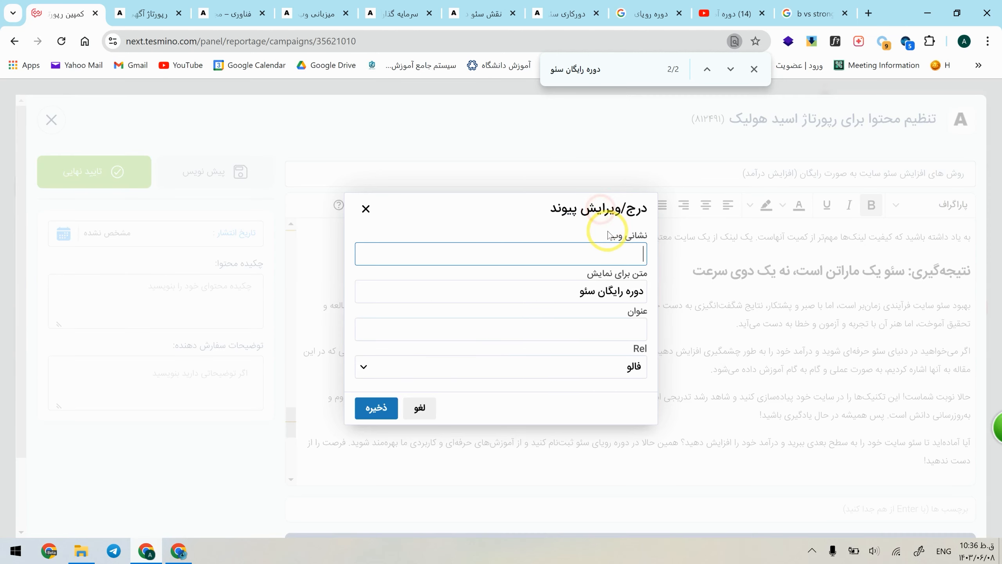
Step: Link "دوره رایگان سئو" to the copied YouTube playlist address with the title "دوره رویای سئو", and save the link
left_click(714, 4)
left_click_drag(312, 41, 27, 40)
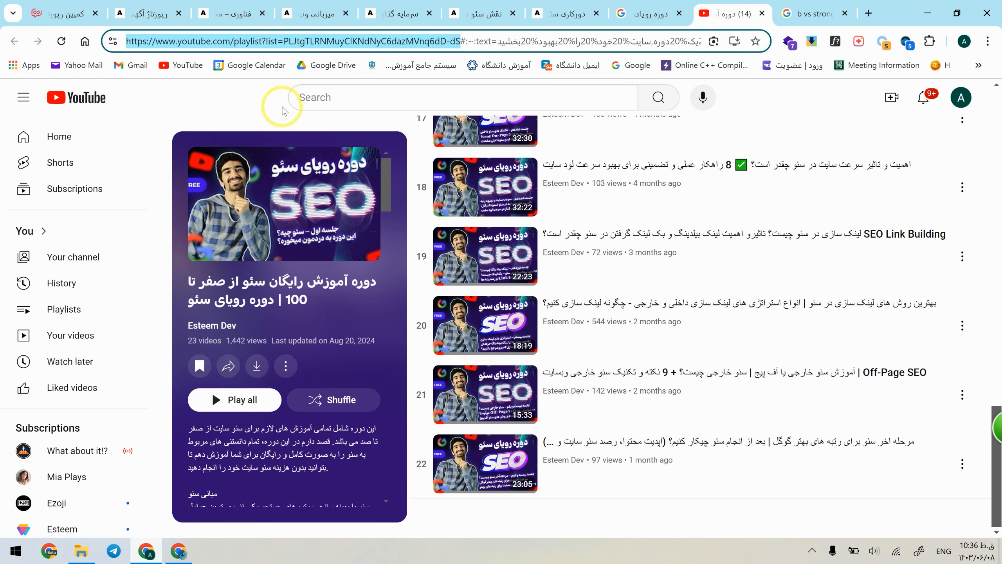
key("ctrl+c")
left_click(65, 13)
key("ctrl+v")
left_click(604, 334)
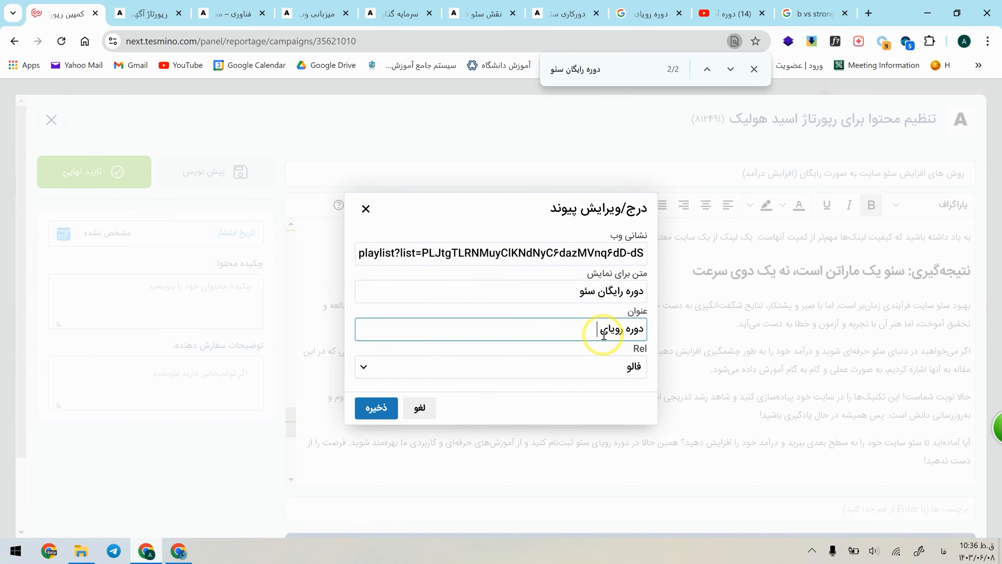
left_click(386, 407)
Step: Delete the used keyword "دوره رایگان سئو" from the list above the article and select the following keyword
scroll(637, 321, "up", 15)
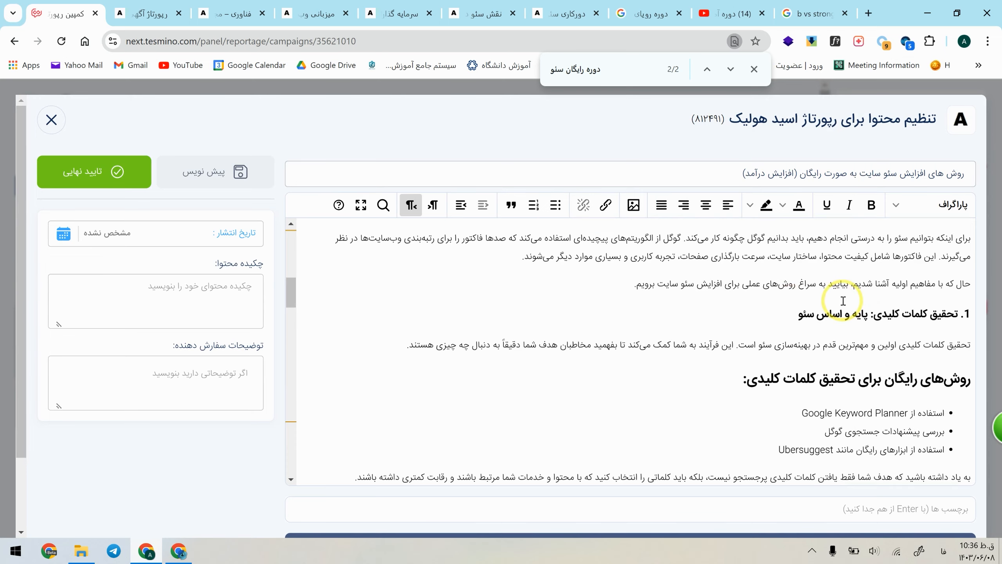
triple_click(942, 238)
key("Delete")
key("Delete")
left_click(942, 238)
triple_click(942, 237)
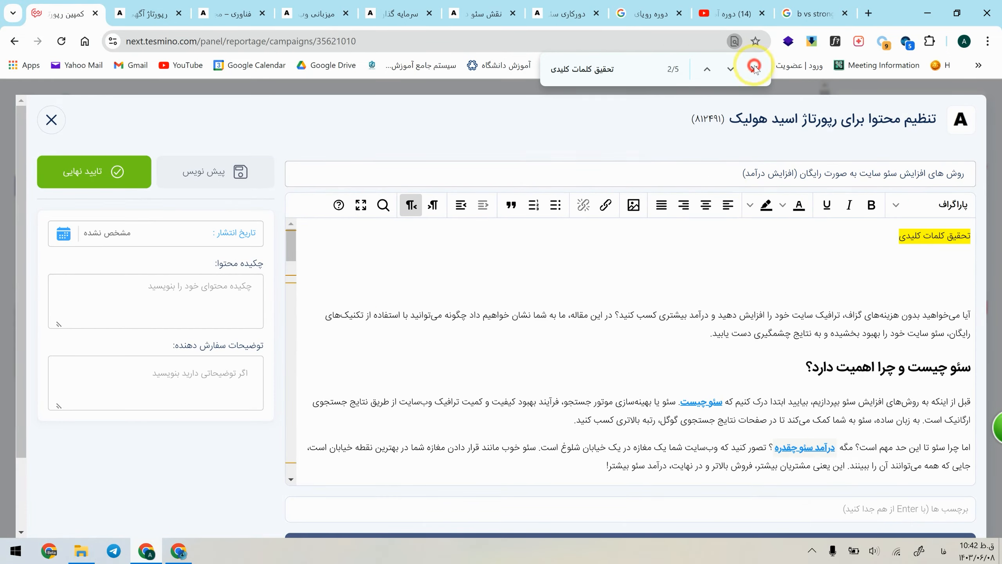
Step: Remove the leftover keyword "تحقیق کلمات کلیدی" and the blank lines above the article's introduction
left_click(865, 261)
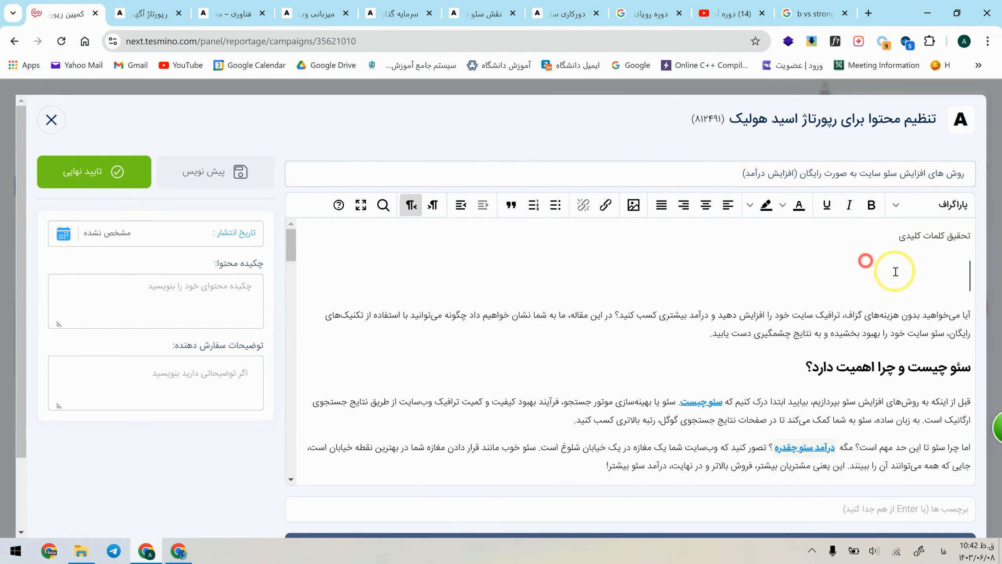
left_click(972, 315)
key("BackSpace")
key("BackSpace")
key("BackSpace")
key("BackSpace")
key("BackSpace")
key("BackSpace")
key("BackSpace")
key("BackSpace")
key("BackSpace")
key("BackSpace")
key("BackSpace")
key("BackSpace")
key("BackSpace")
key("BackSpace")
key("BackSpace")
key("BackSpace")
key("BackSpace")
key("BackSpace")
key("BackSpace")
Step: Review the wording of the article's introductory paragraph
left_click(847, 263)
left_click(846, 262)
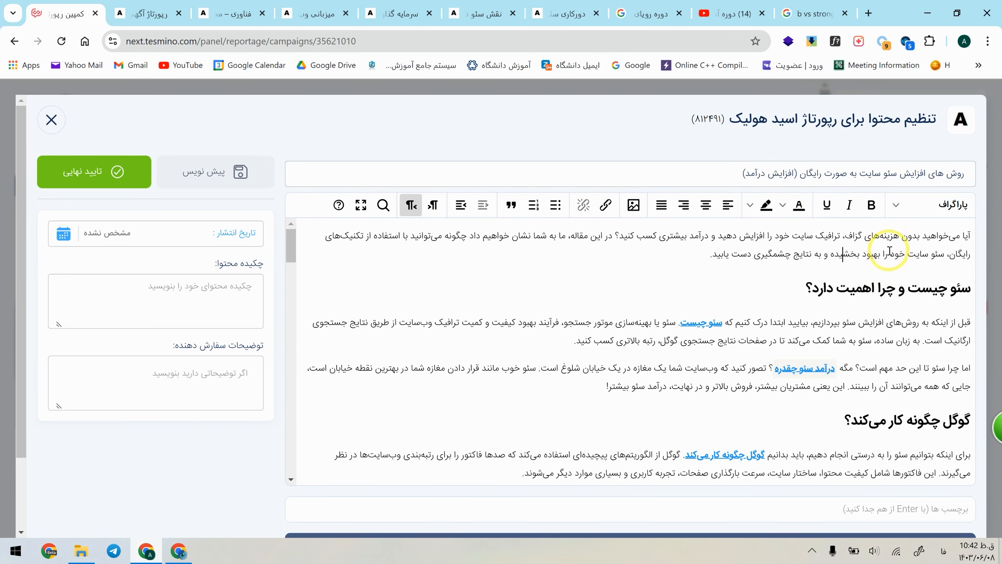
left_click_drag(945, 254, 907, 257)
left_click(688, 257)
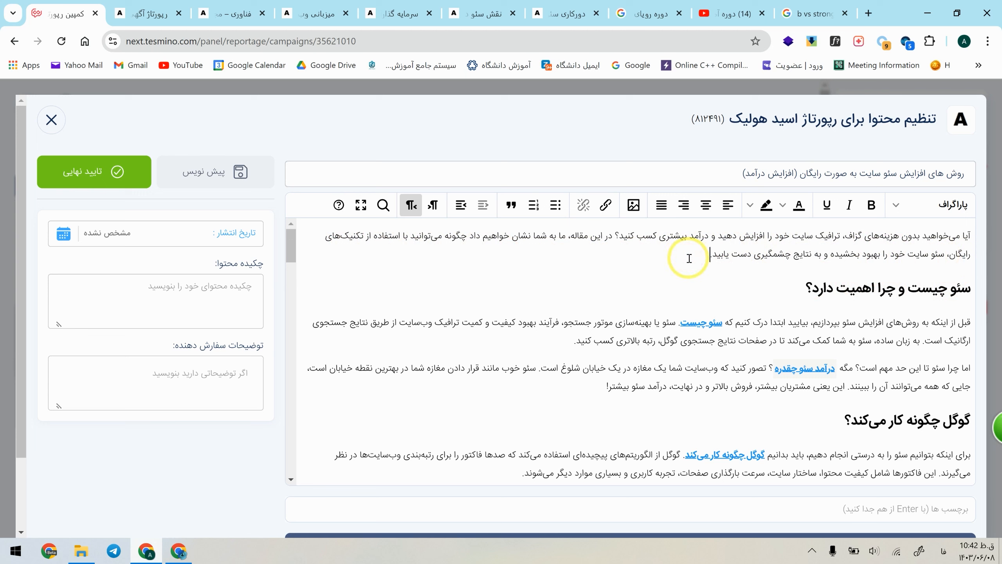
left_click(745, 245)
Step: Check the heading level and bold formatting of the headings "سئو چیست و چرا اهمیت دارد؟" and "گوگل چگونه کار می‌کند؟"
left_click(907, 290)
left_click(912, 310)
left_click(904, 288)
triple_click(903, 287)
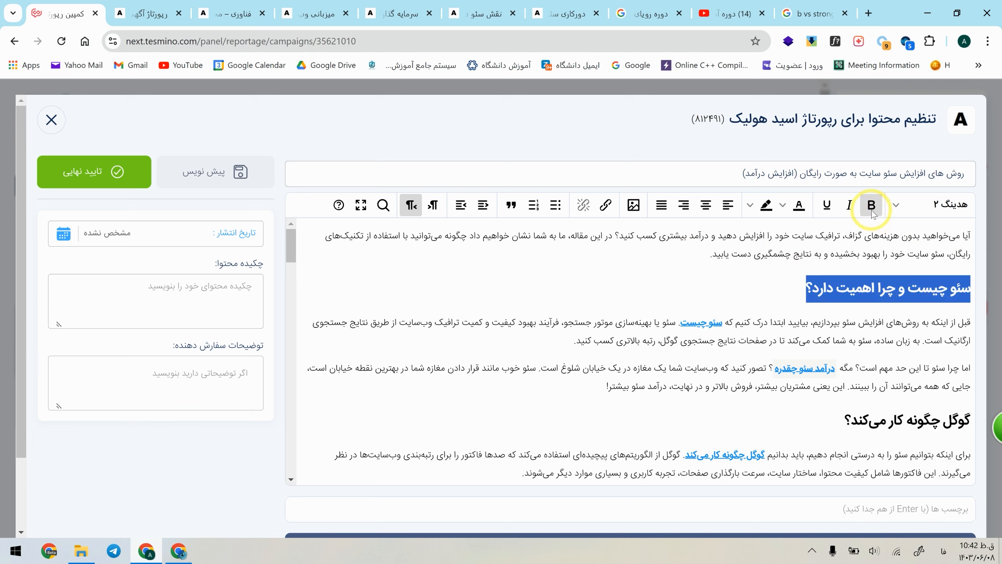
left_click(913, 363)
triple_click(927, 421)
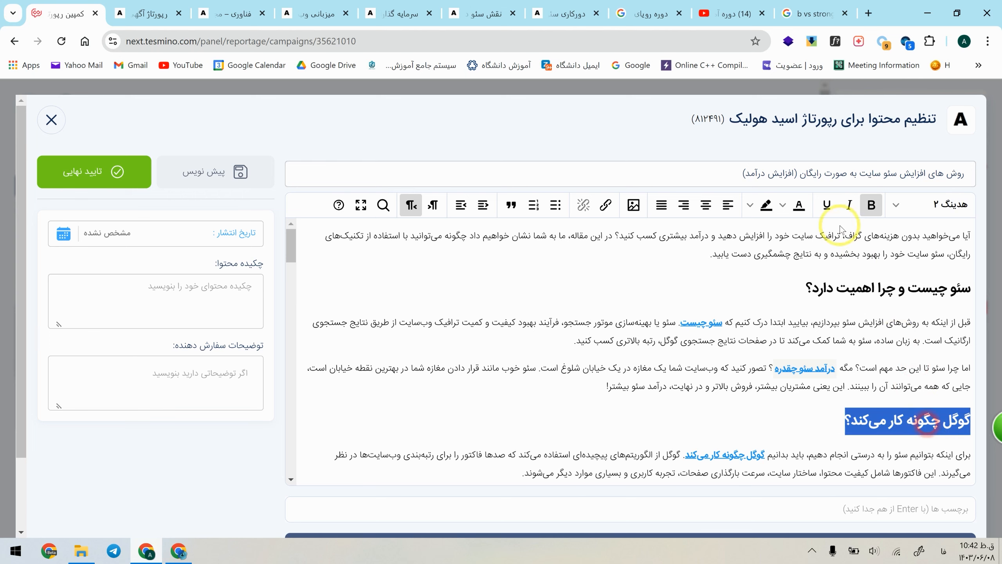
Step: Remove the bold formatting from the heading "گوگل چگونه کار می‌کند؟"
left_click(871, 207)
scroll(875, 326, "down", 2)
left_click(928, 290)
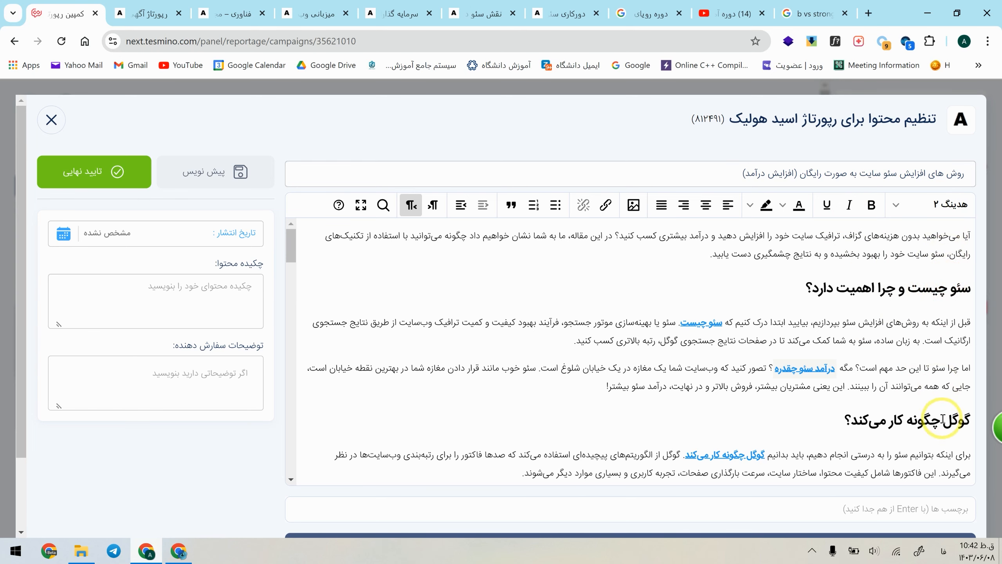
Step: Set "1. تحقیق کلمات کلیدی: پایه و اساس سئو" to heading 2 and "روش‌های رایگان برای تحقیق کلمات کلیدی:" to heading 3
scroll(943, 422, "down", 4)
triple_click(926, 334)
key("alt+shift+2")
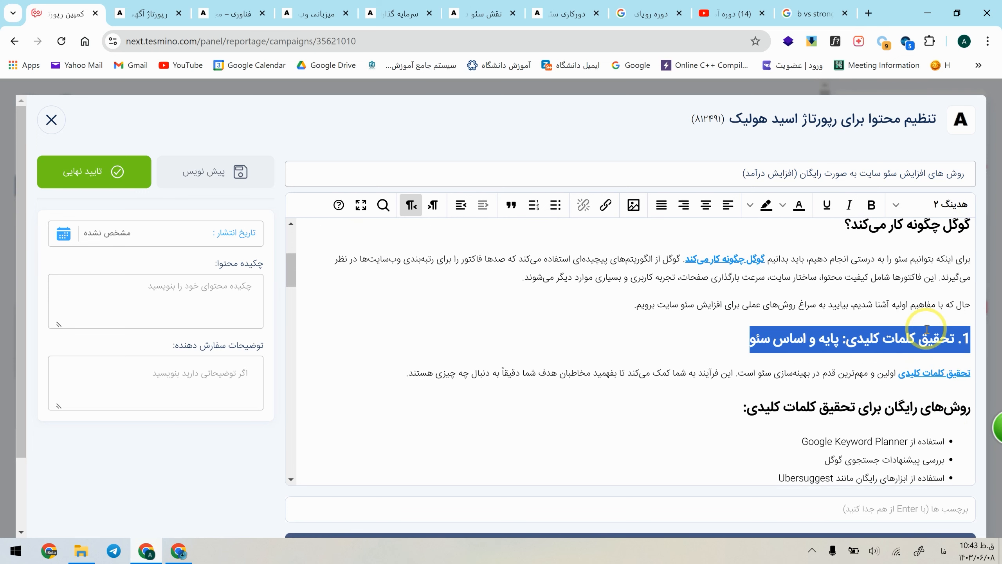
triple_click(932, 405)
key("alt+shift+3")
scroll(907, 400, "down", 3)
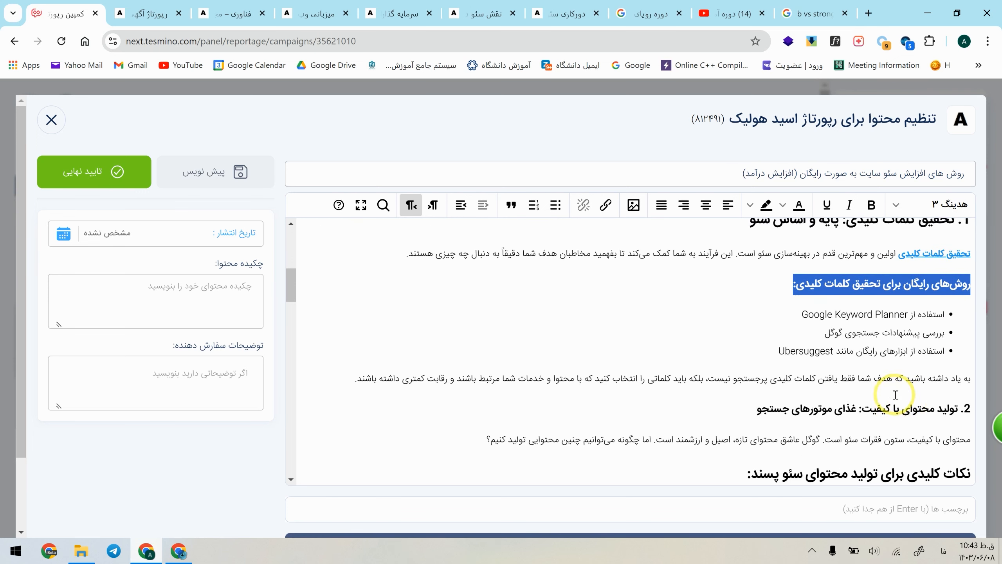
Step: Set "2. تولید محتوای با کیفیت: غذای موتورهای جستجو" to heading 2 and go on to the heading below it
triple_click(910, 390)
key("alt+shift+2")
scroll(915, 389, "down", 2)
triple_click(921, 386)
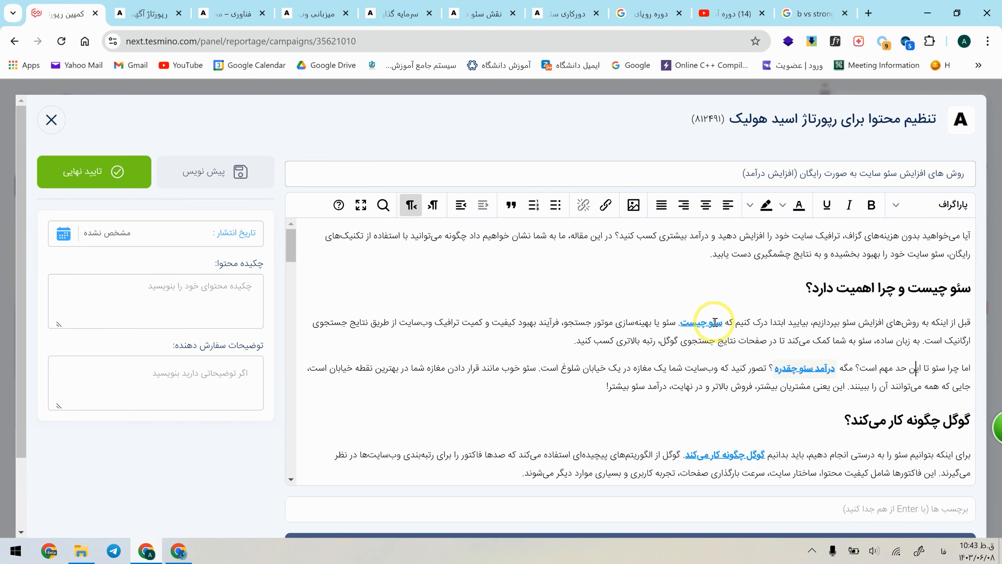
Step: Compare the words "سئو" and "درآمد" in the article's title with the linked keywords in its opening paragraphs
double_click(890, 174)
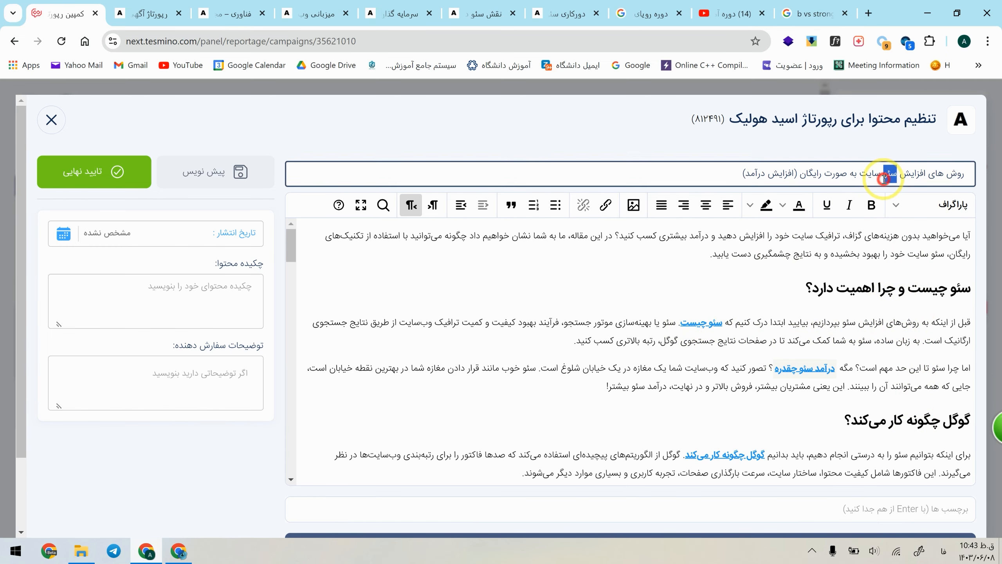
left_click(837, 369)
double_click(763, 174)
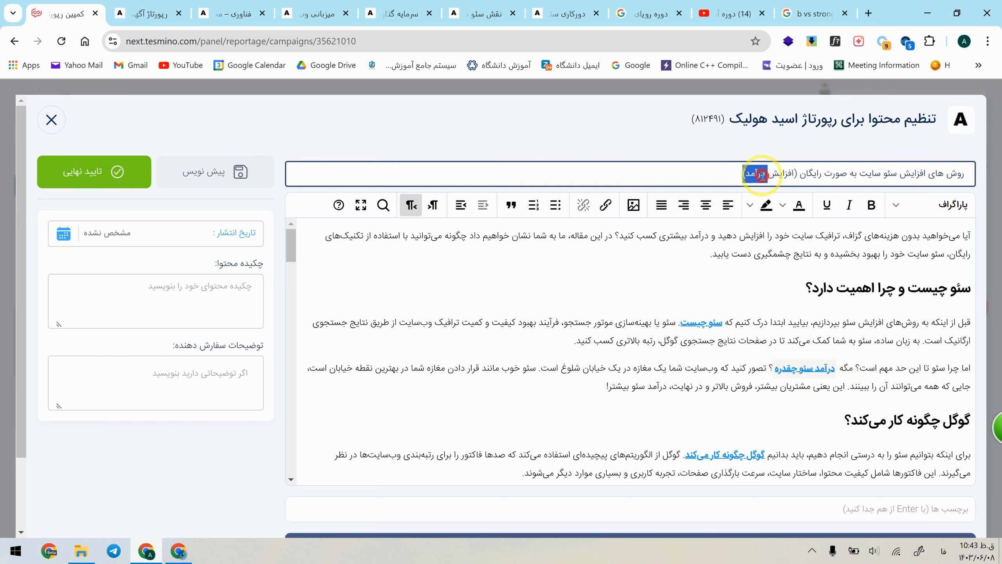
left_click(868, 368)
scroll(734, 351, "down", 2)
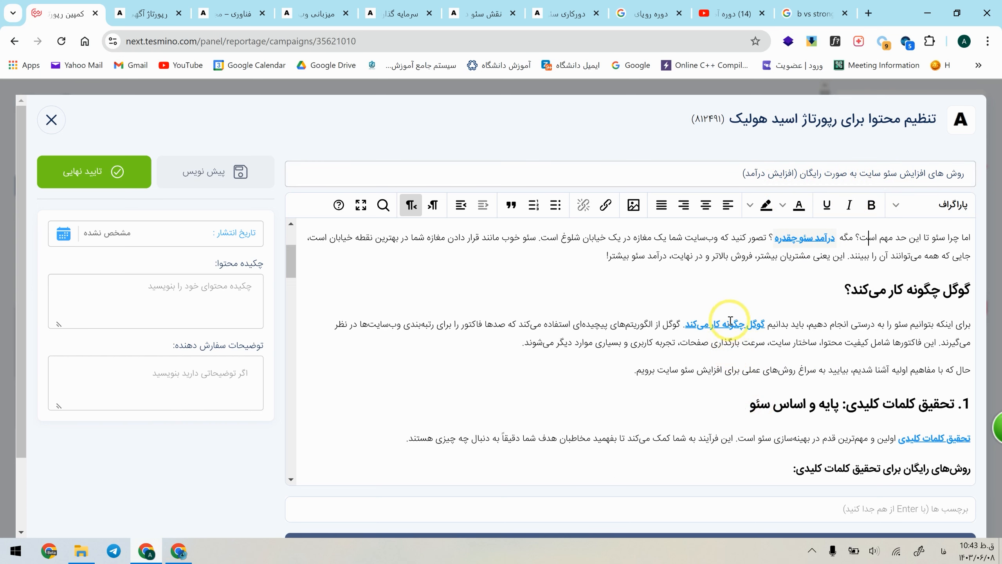
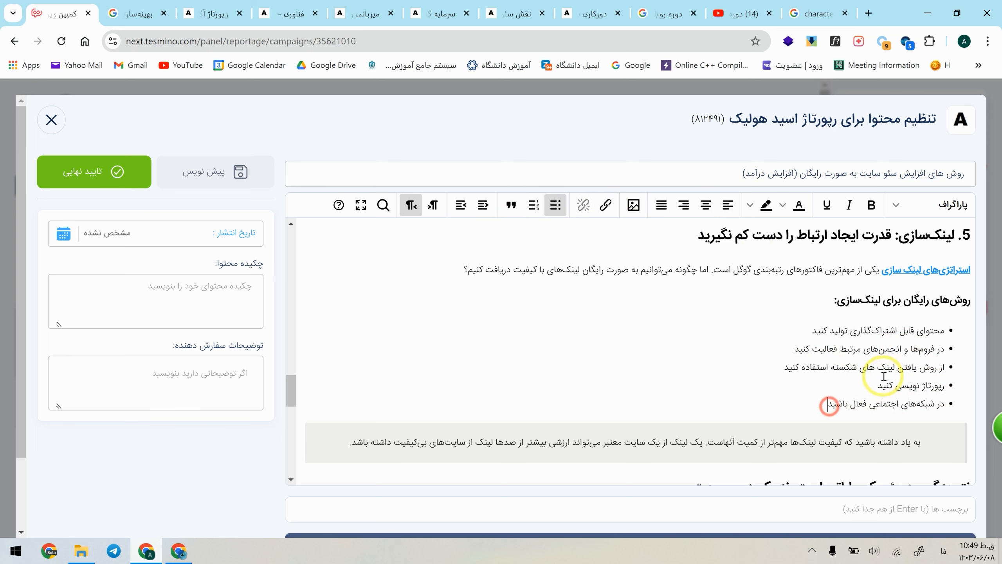
Step: Review the article's link-building list, the conclusion and the questions under "سؤالات متداول افزایش درآمد با سئو"
left_click_drag(898, 366, 837, 366)
left_click(850, 372)
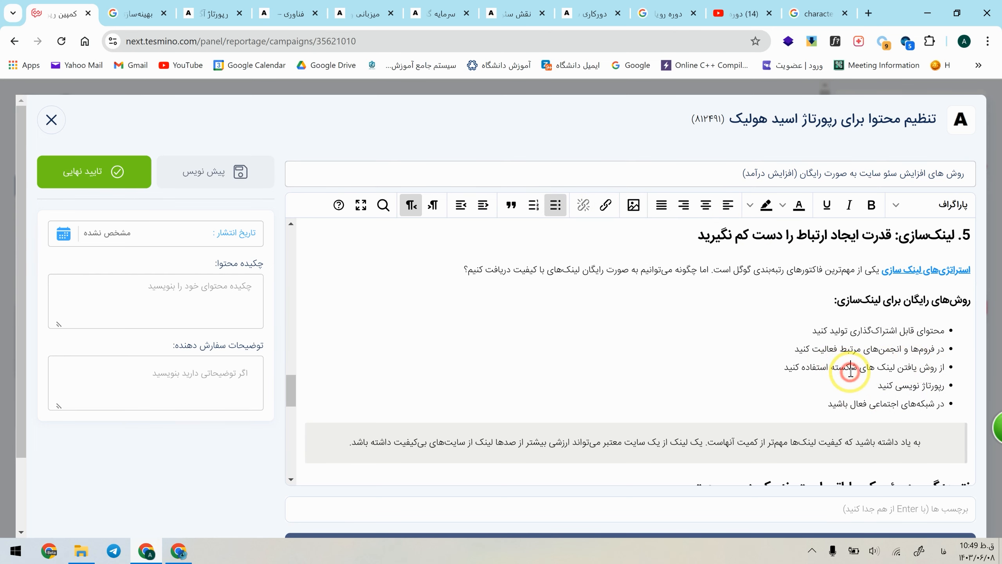
scroll(924, 387, "down", 4)
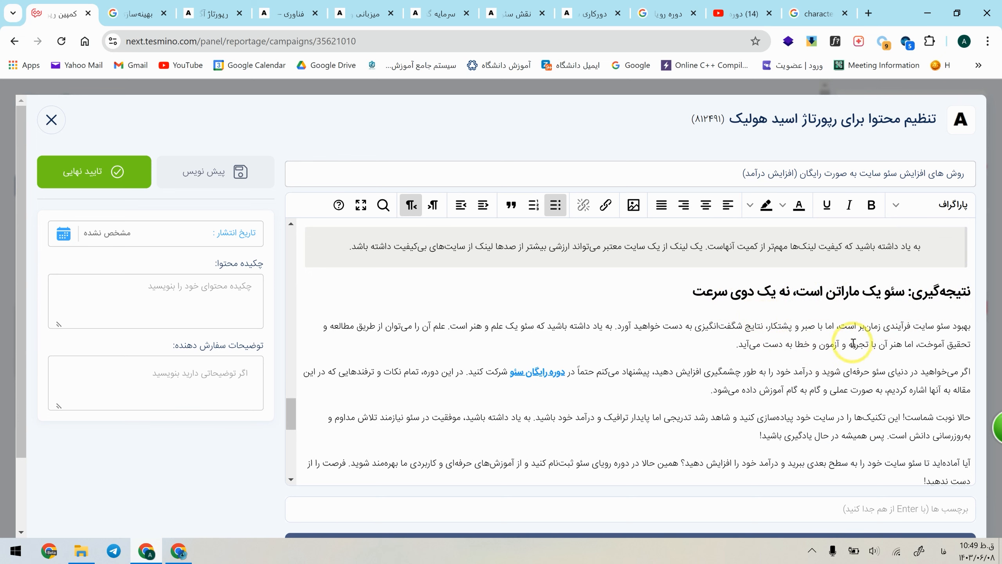
left_click_drag(954, 331, 855, 331)
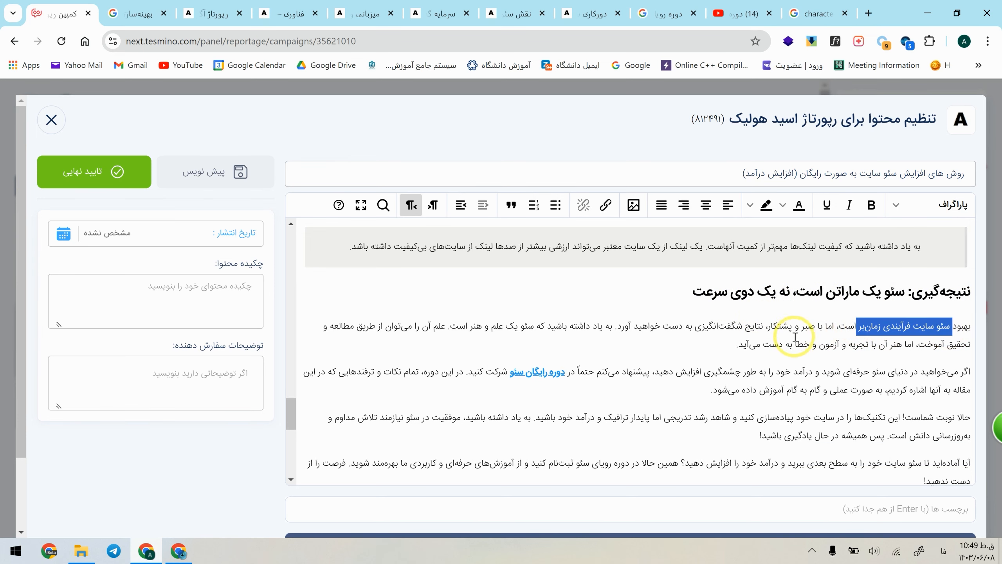
left_click(801, 337)
scroll(670, 342, "down", 3)
left_click(926, 340)
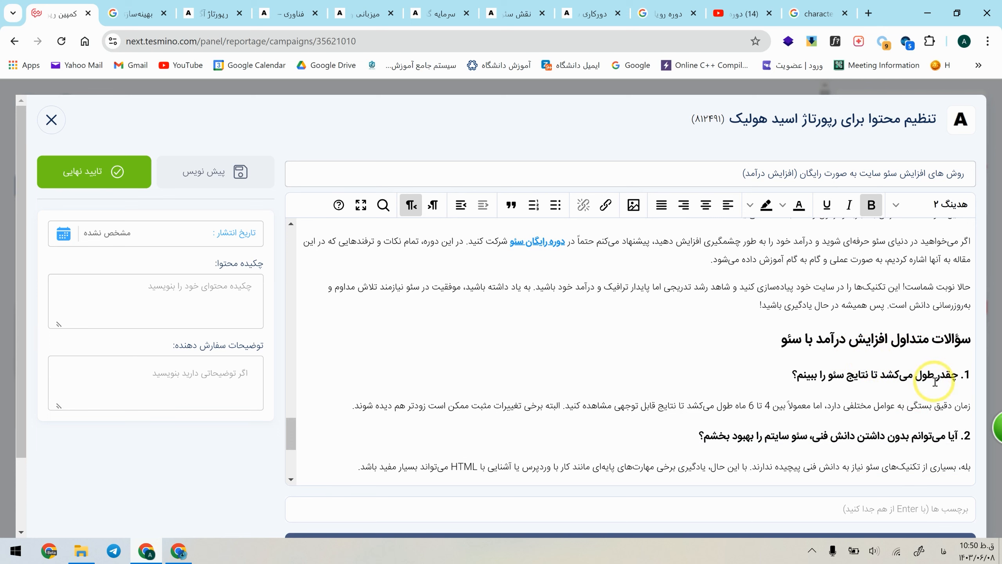
scroll(788, 393, "down", 2)
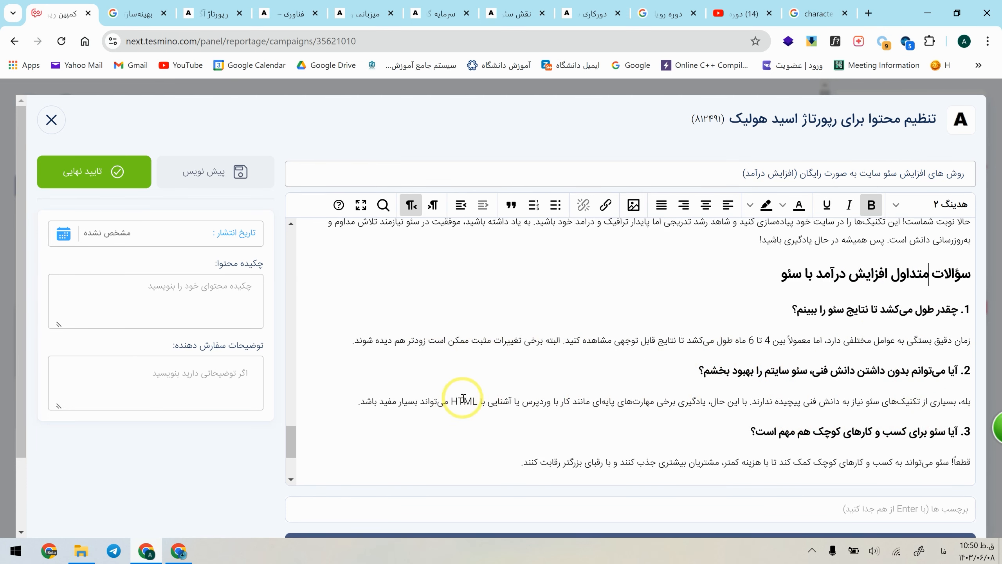
scroll(509, 387, "down", 3)
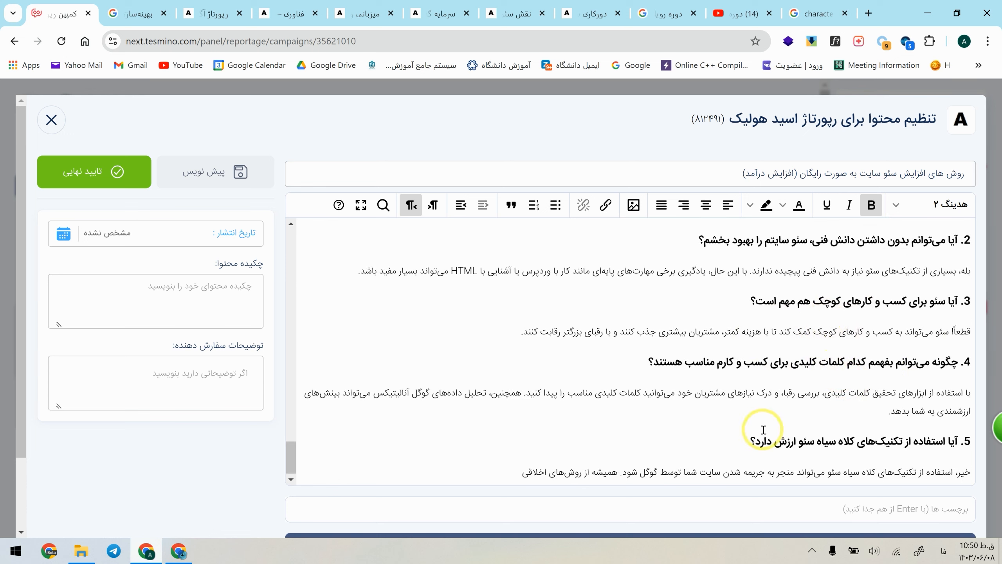
Step: In the answer to question 4, add "سرچ کنسول،" before "گوگل آنالیتیکس" and "و مایکروسافت کلاریتی" after it
left_click(367, 399)
type("و ما")
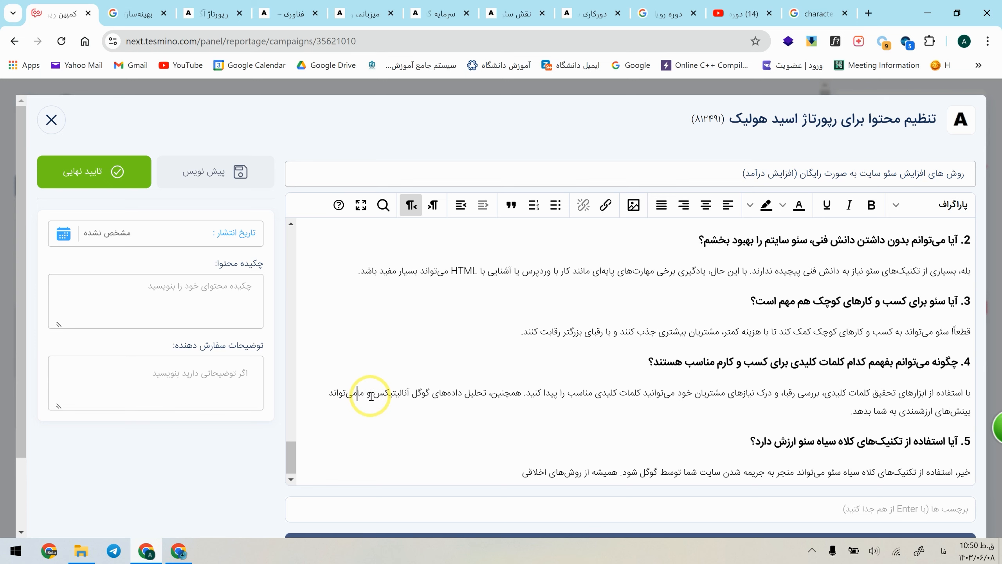
type("یکروسافت کلاریتی")
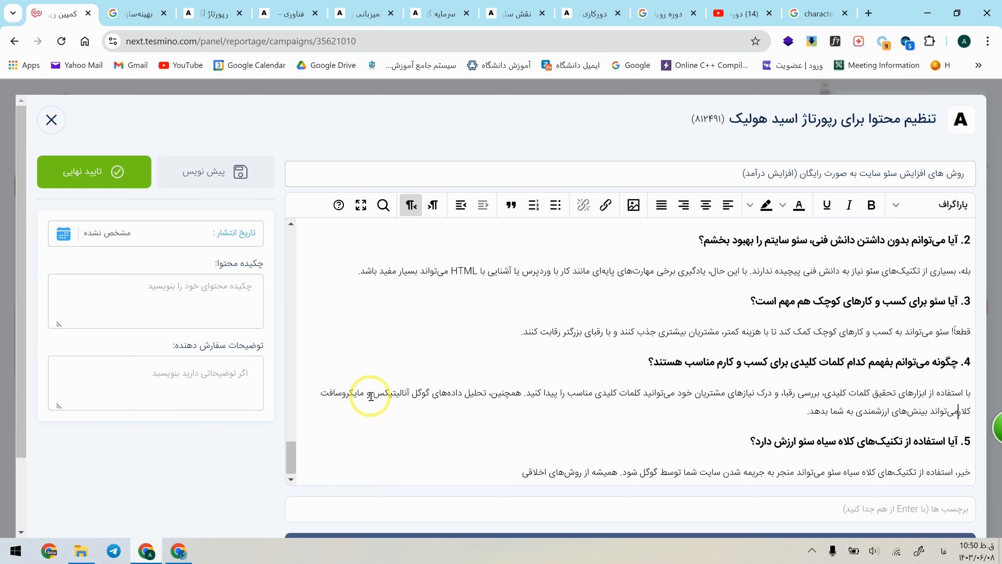
left_click(434, 389)
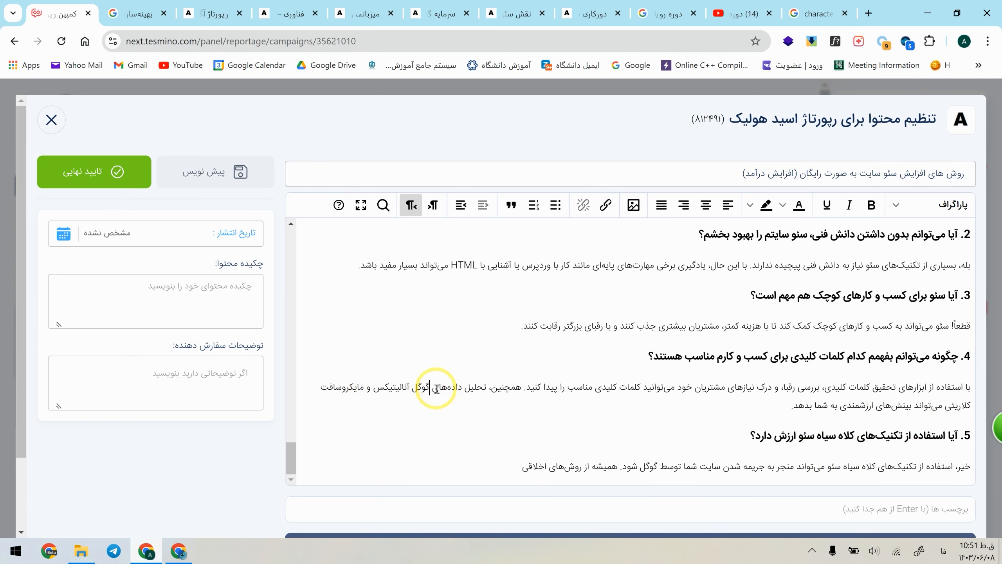
type("سرچ گ")
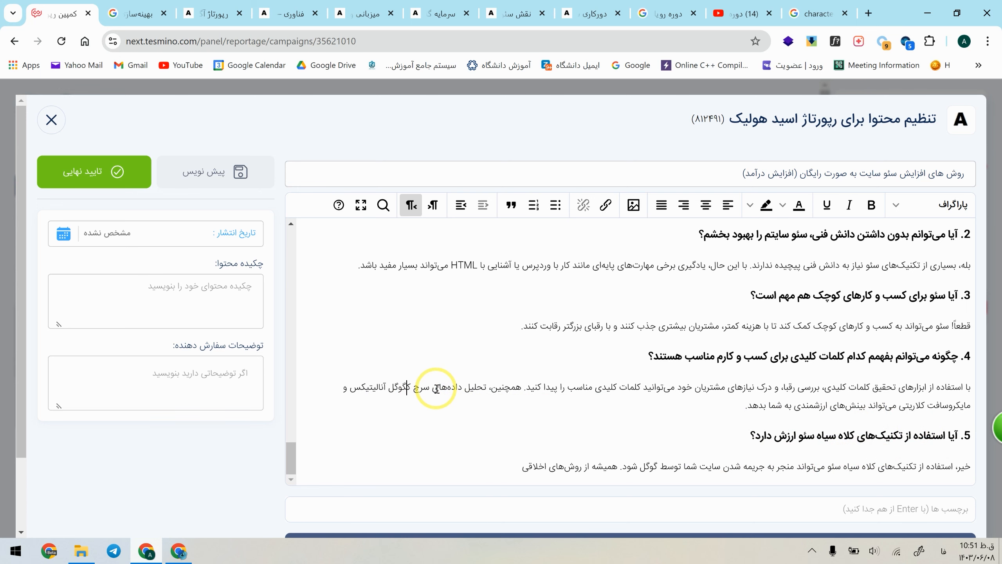
type("،")
Step: Complete the last sentence of the answer to question 5 with "استفاده کنید."
left_click(963, 431)
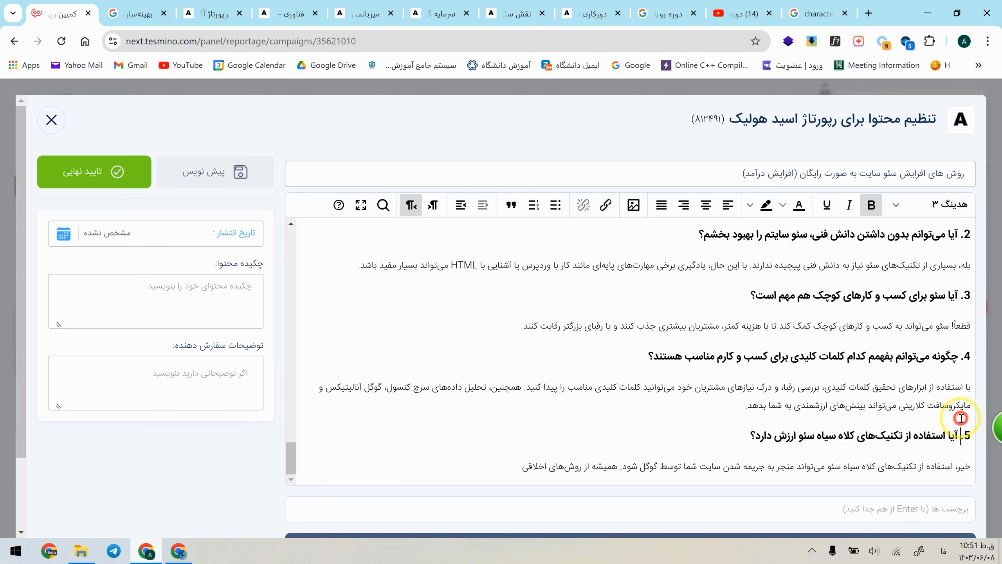
scroll(799, 412, "down", 1)
left_click(486, 384)
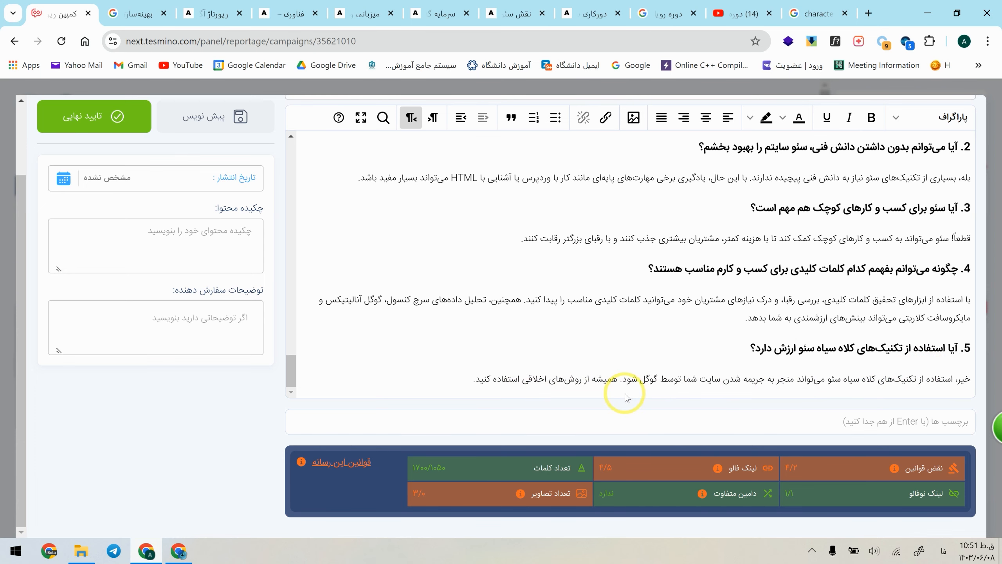
Step: Check the magazine's publishing rules for its restricted topics and its supported features such as tags, headings and image ALT text
left_click(361, 462)
scroll(584, 436, "down", 3)
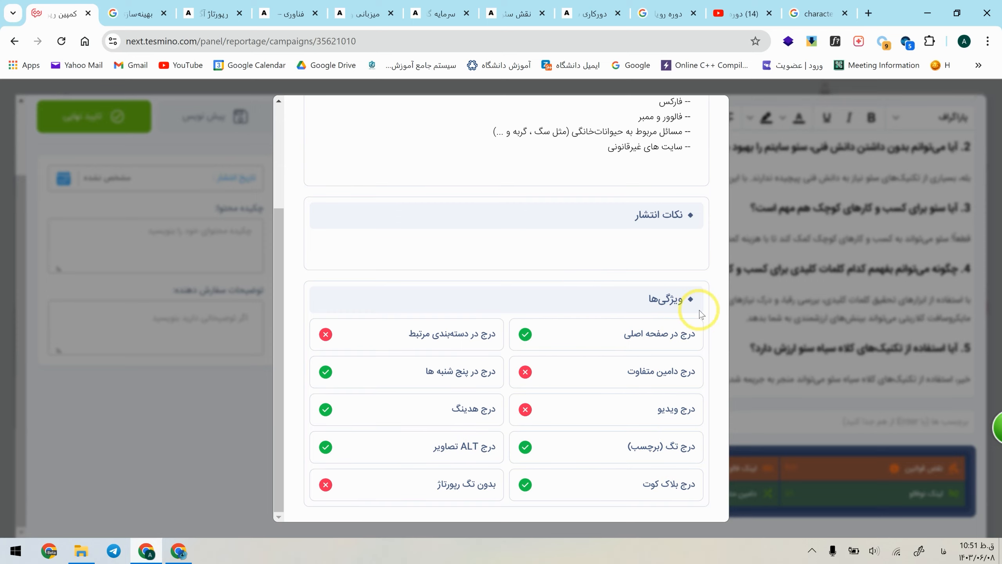
left_click(744, 302)
Step: Add the tag "سئو" to the article
left_click(832, 427)
type("سئو")
key("Return")
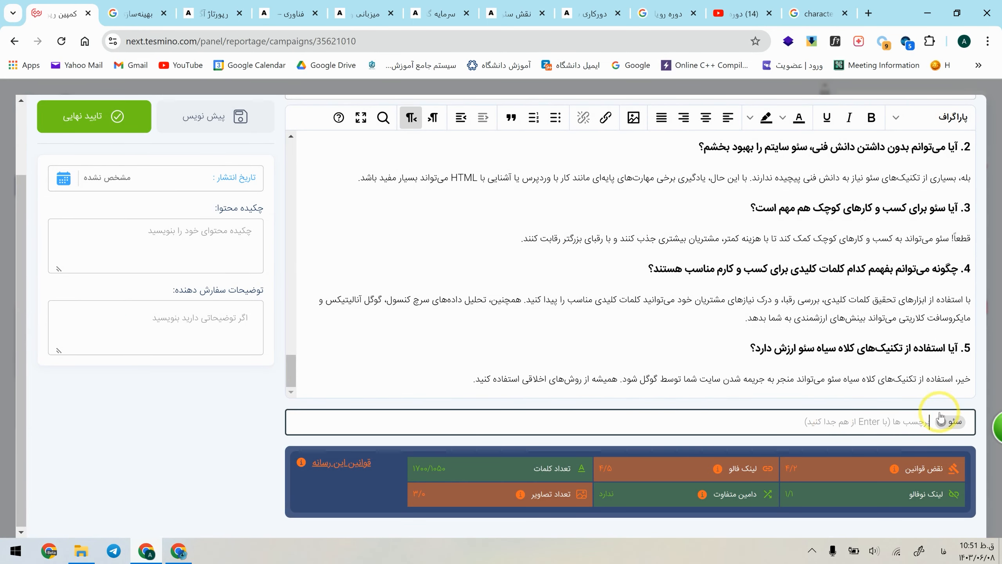
Step: Examine the tags below the magazine's web hosting article and browse the posts filed under its "تولید محتوا" tag
left_click(298, 8)
left_click(356, 8)
scroll(904, 286, "down", 20)
scroll(904, 286, "down", 20)
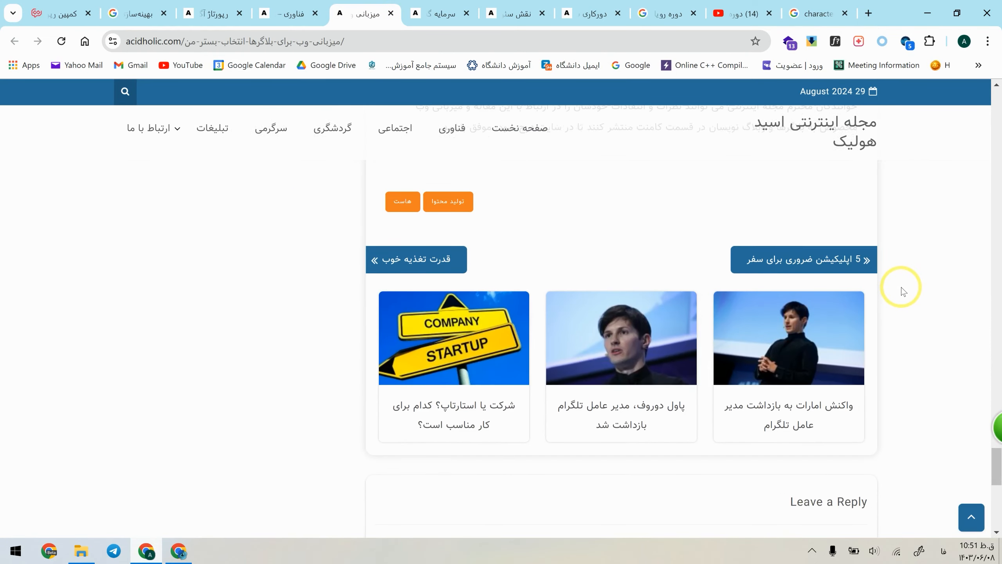
scroll(789, 312, "up", 2)
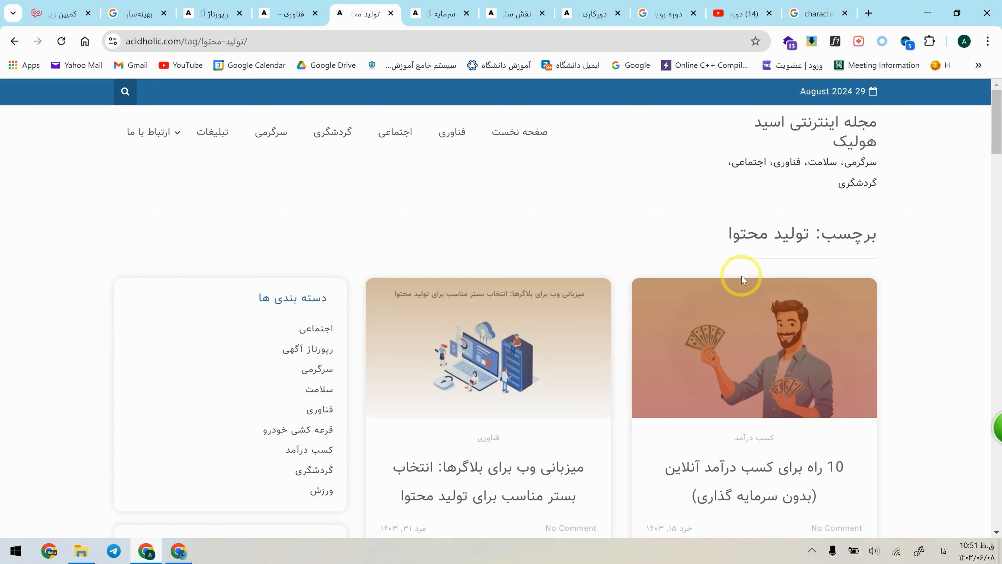
scroll(812, 406, "down", 10)
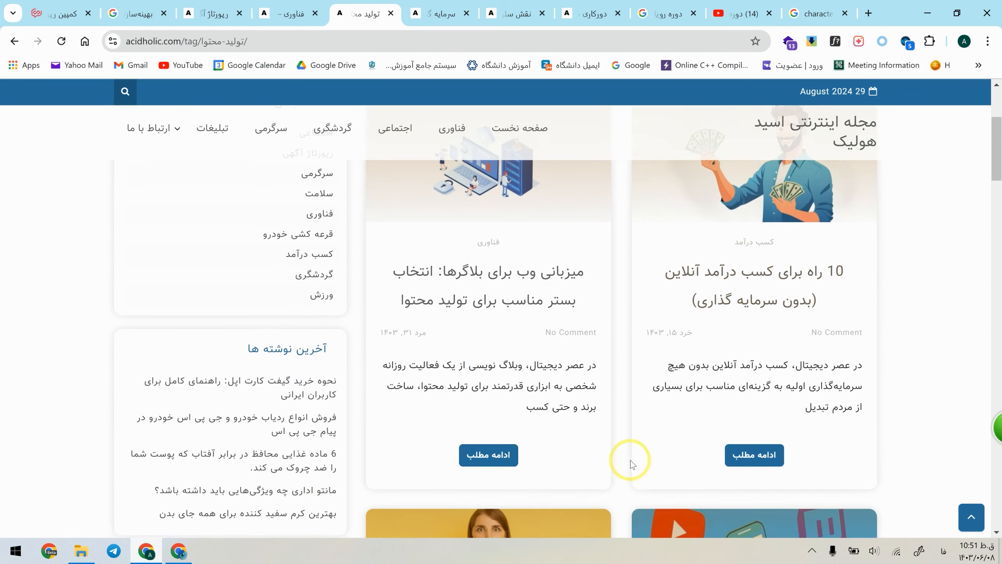
scroll(689, 464, "down", 15)
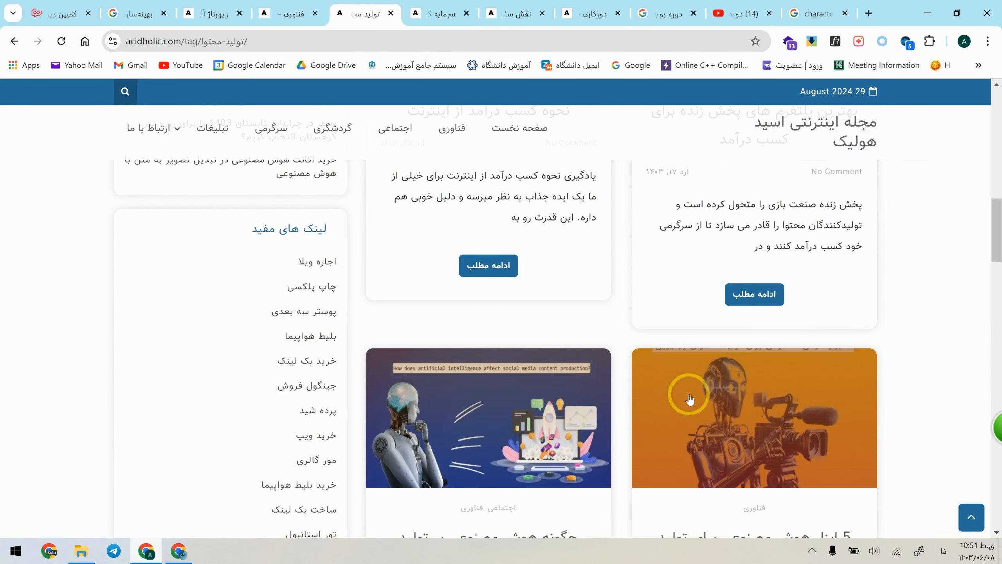
scroll(688, 396, "up", 2)
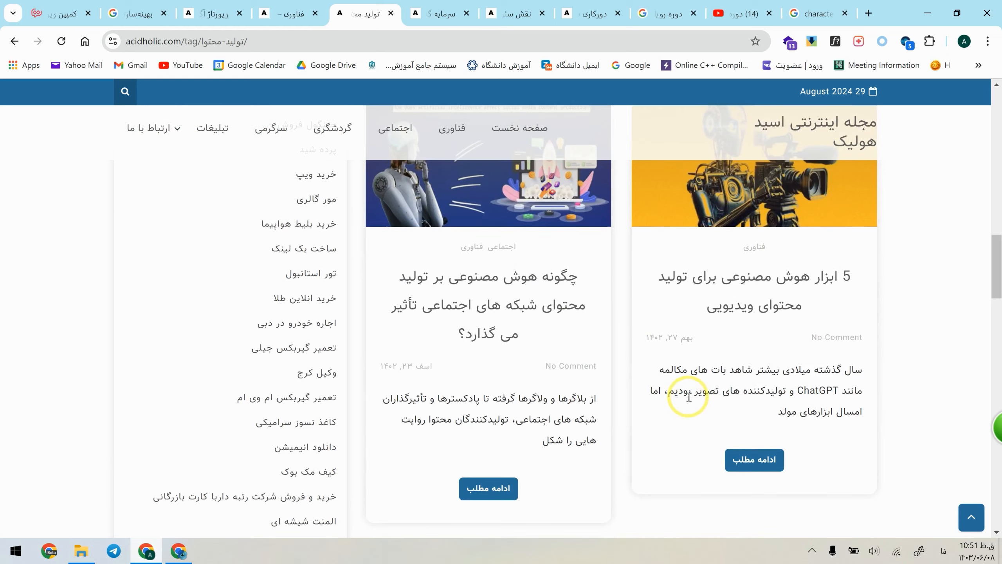
scroll(688, 397, "down", 6)
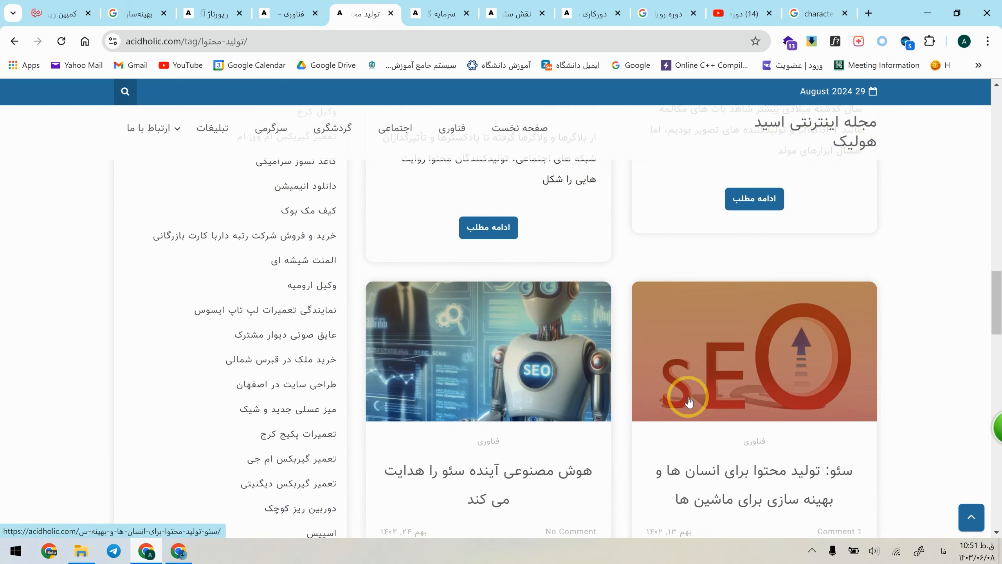
Step: Examine the tags of the magazine's article on SEO and brand recognition, and look into its "مشاوره سئو سایت" tag
key("ctrl+Tab")
key("ctrl+Tab")
scroll(676, 323, "down", 20)
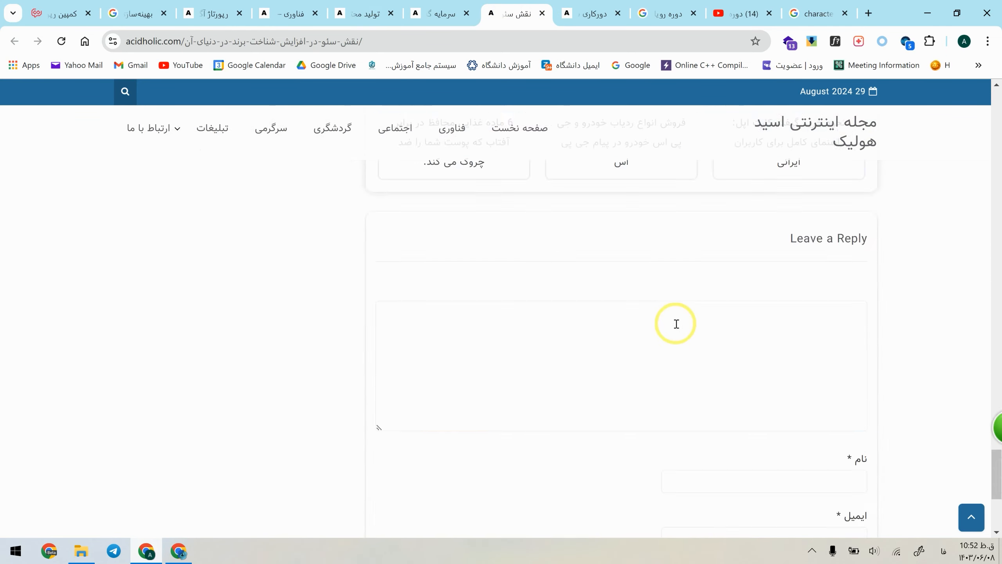
scroll(675, 324, "up", 8)
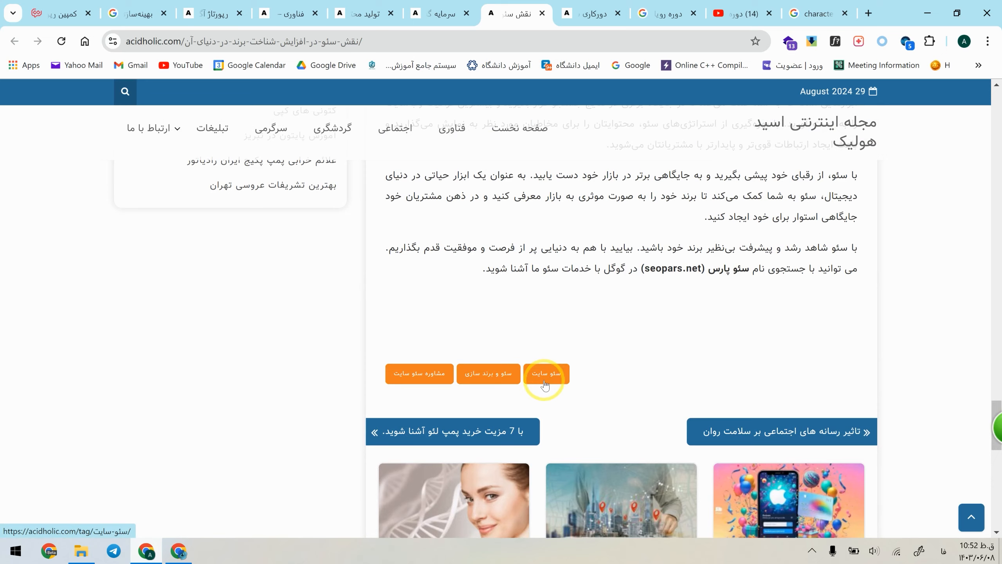
middle_click(441, 375)
scroll(440, 376, "up", 1)
left_click(550, 4)
scroll(552, 277, "down", 7)
middle_click(551, 3)
Step: Look through the magazine's article on remote SEO work in Isfahan, checking the end of the post for tags
left_click(553, 2)
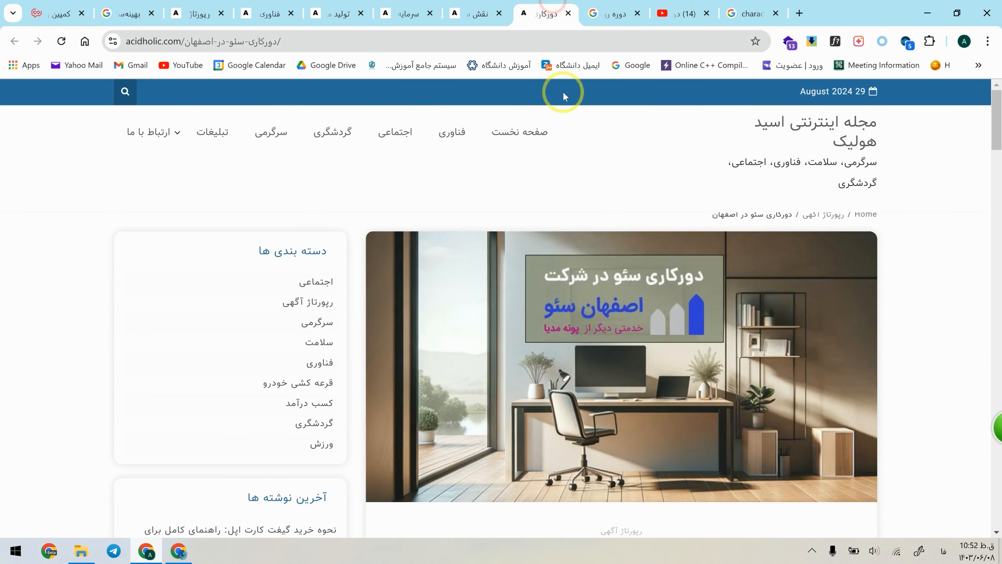
scroll(564, 96, "down", 20)
scroll(643, 394, "up", 15)
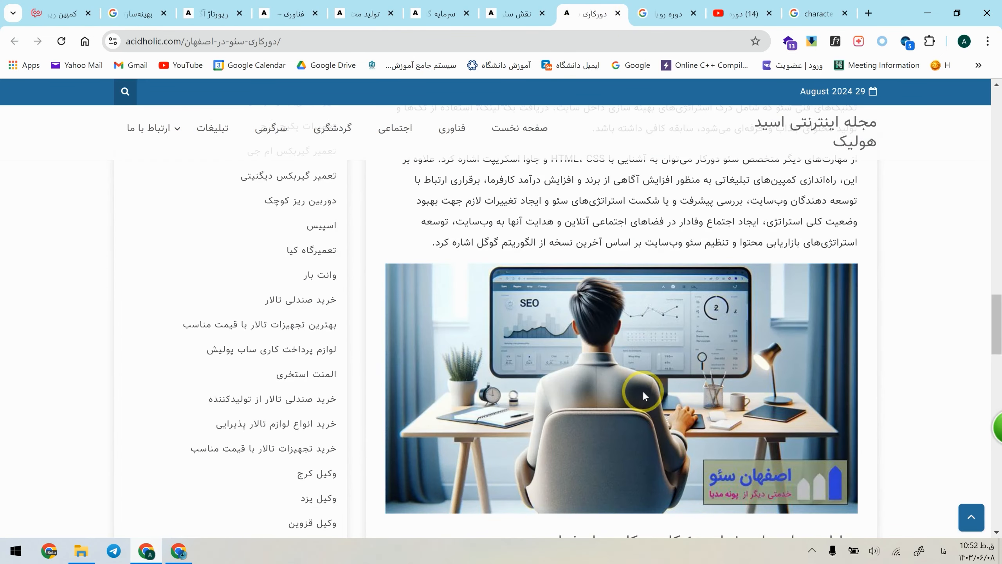
scroll(643, 391, "up", 6)
scroll(644, 391, "down", 18)
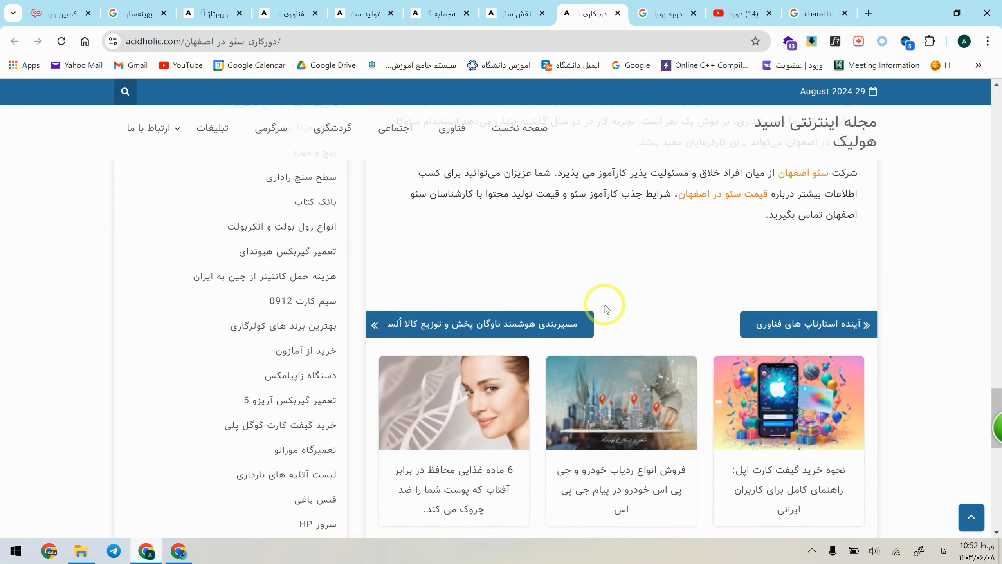
scroll(607, 309, "up", 3)
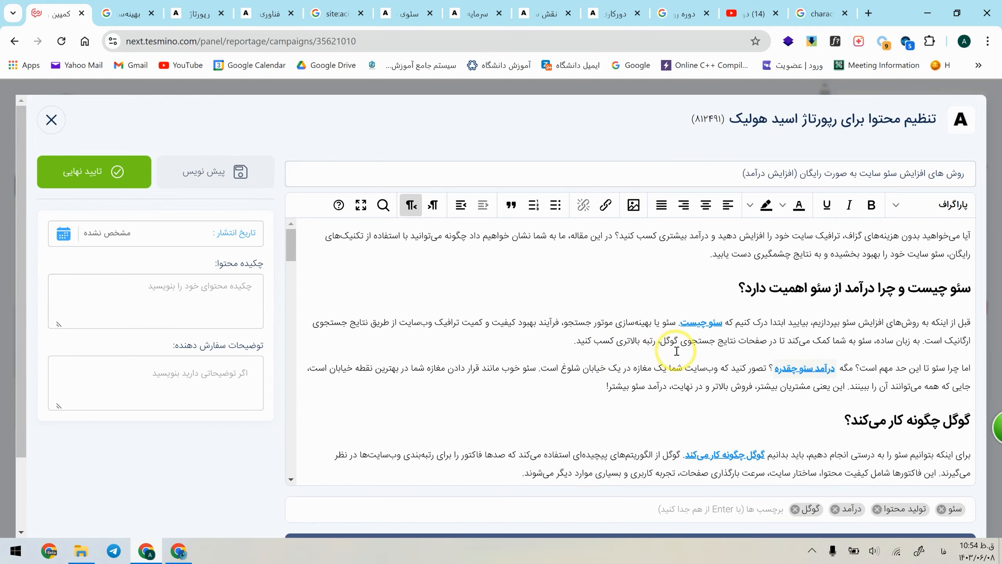
Step: Read back through the advertorial's sections, lists and linked keywords, and compare it with the magazine's link, word and image limits
scroll(680, 450, "down", 5)
scroll(674, 525, "down", 3)
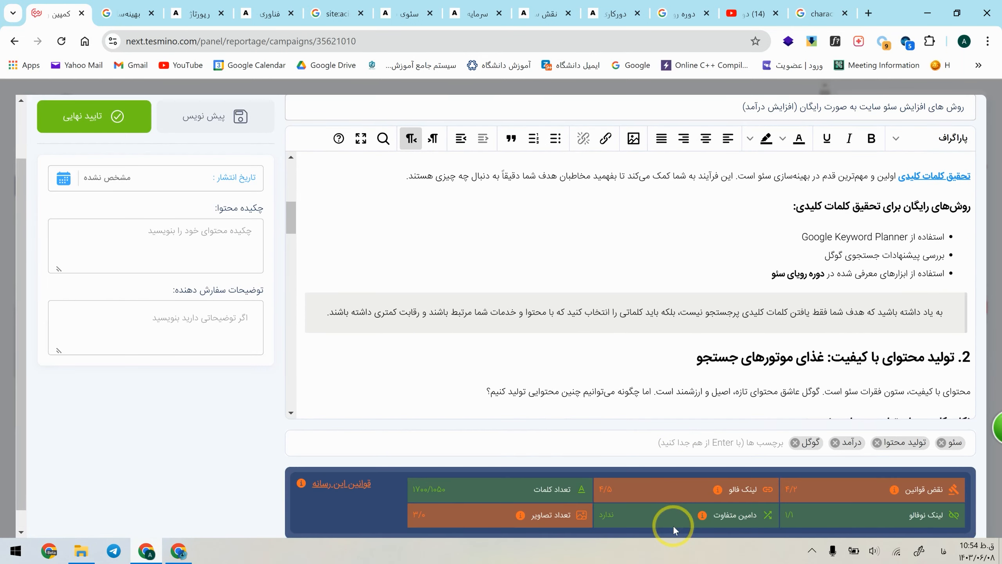
scroll(628, 470, "up", 10)
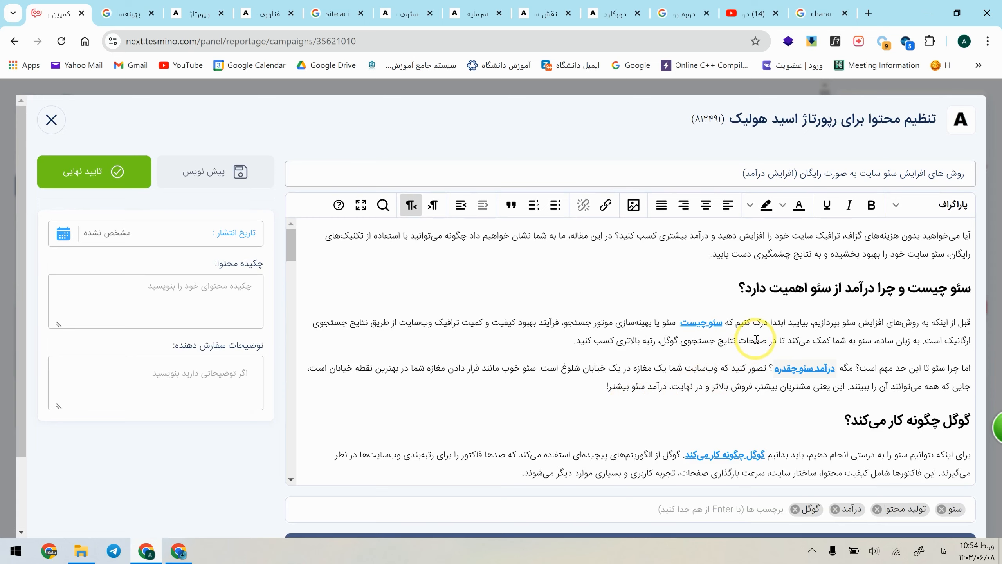
scroll(756, 339, "down", 3)
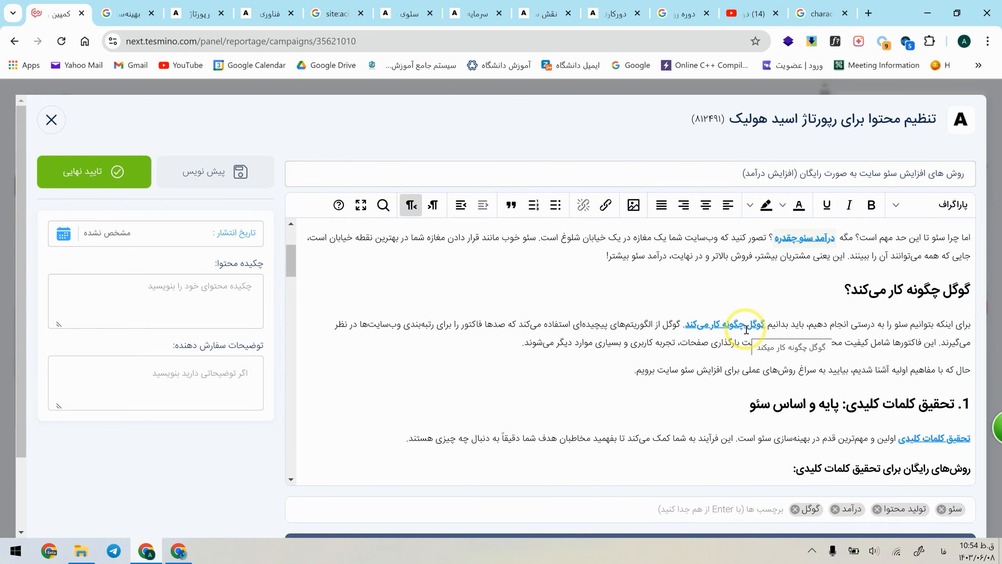
scroll(747, 330, "down", 8)
scroll(749, 331, "down", 10)
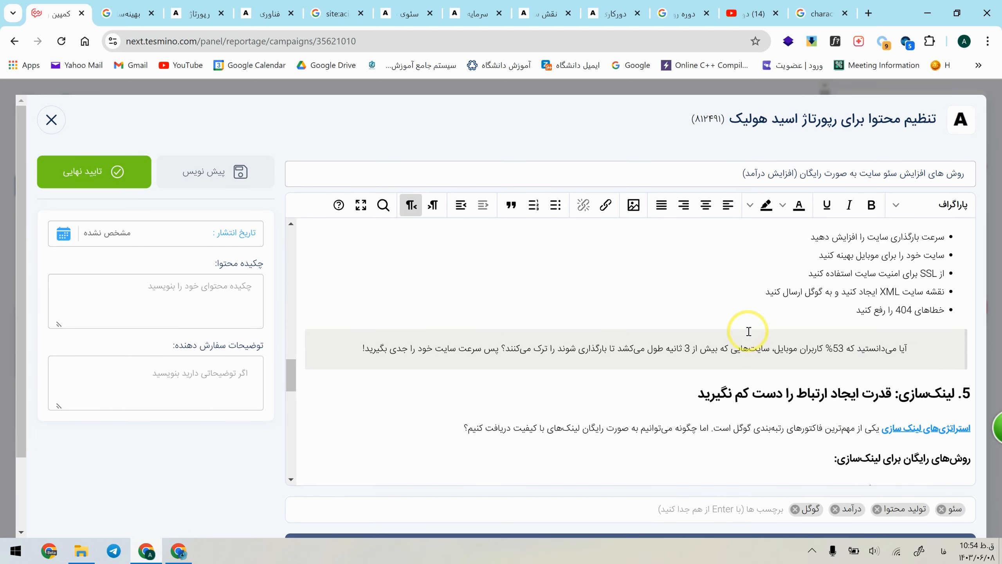
scroll(748, 331, "down", 8)
scroll(648, 369, "up", 4)
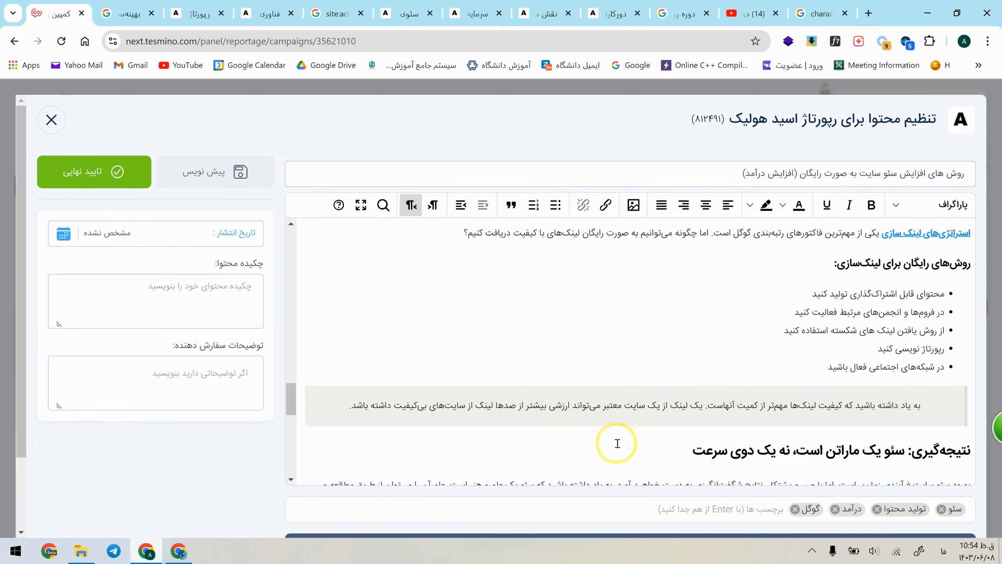
scroll(617, 443, "up", 1)
scroll(900, 295, "up", 8)
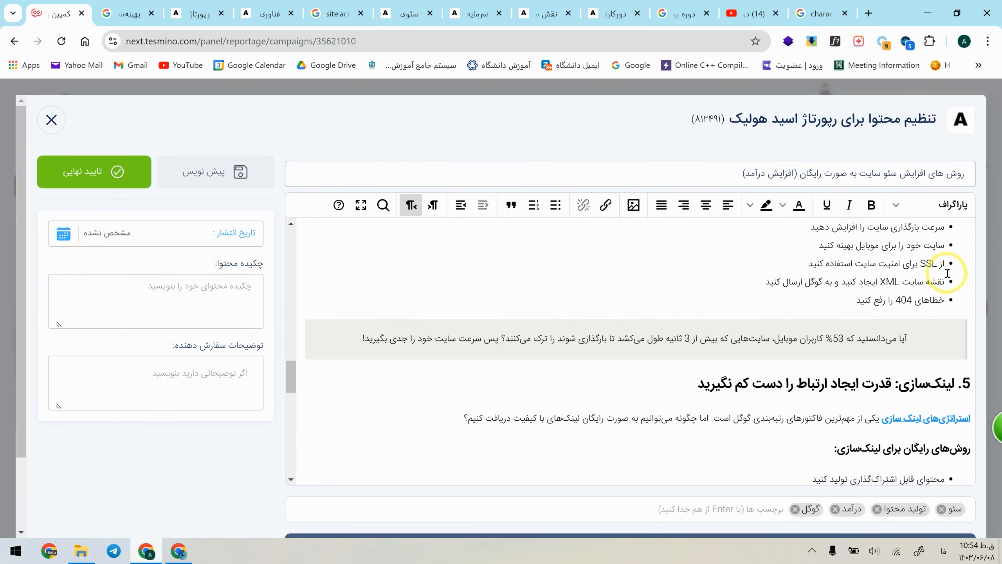
scroll(946, 299, "up", 3)
scroll(908, 355, "down", 8)
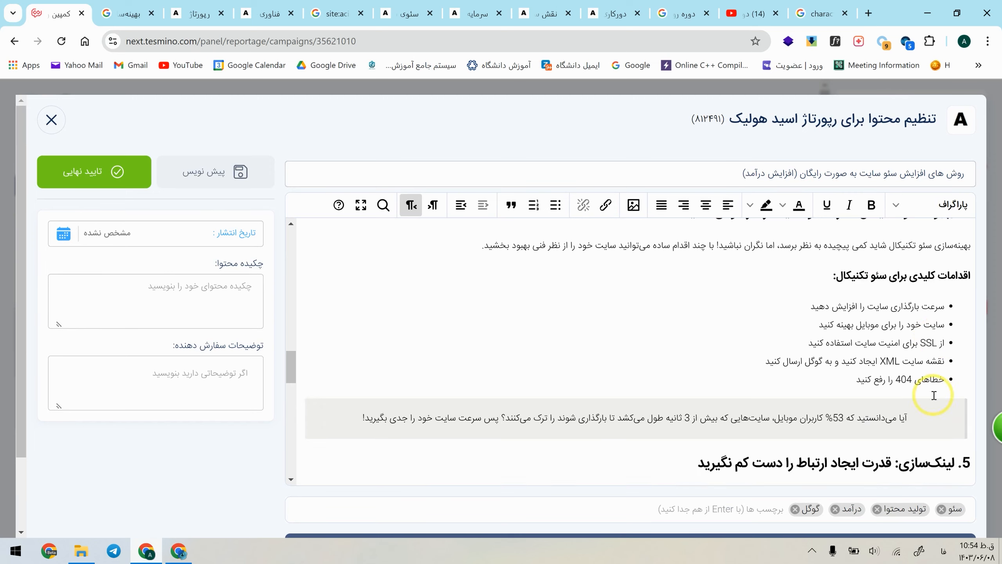
scroll(932, 321, "up", 15)
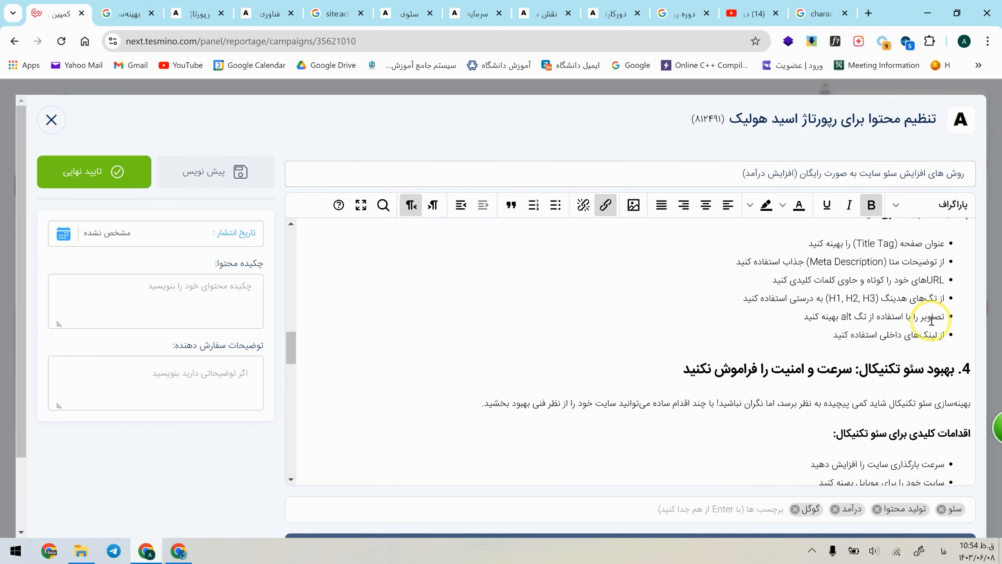
scroll(932, 321, "up", 10)
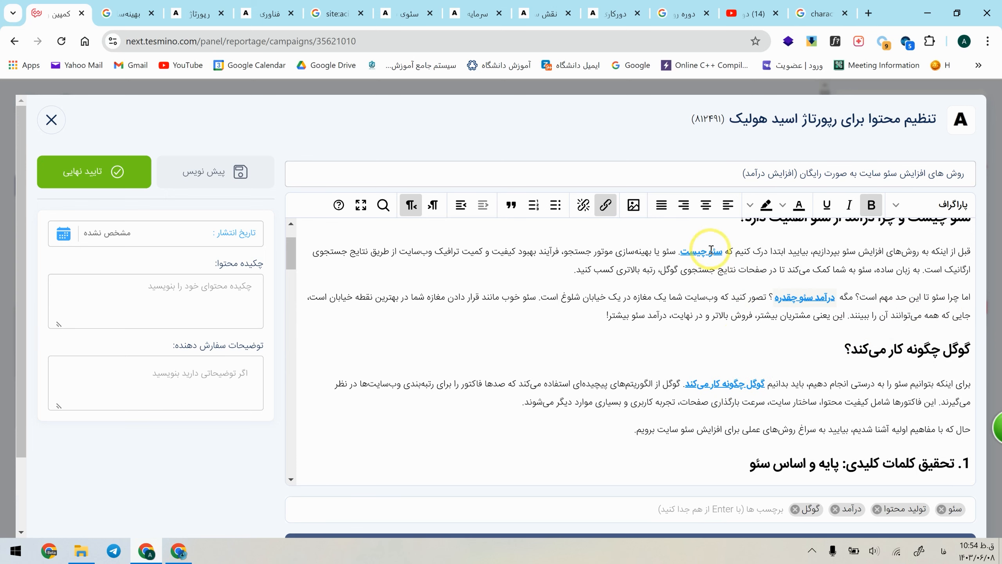
Step: Remove the link from the keyword "استراتژی‌های لینک سازی" in section 5 and check the advertorial's link limits
scroll(738, 380, "down", 15)
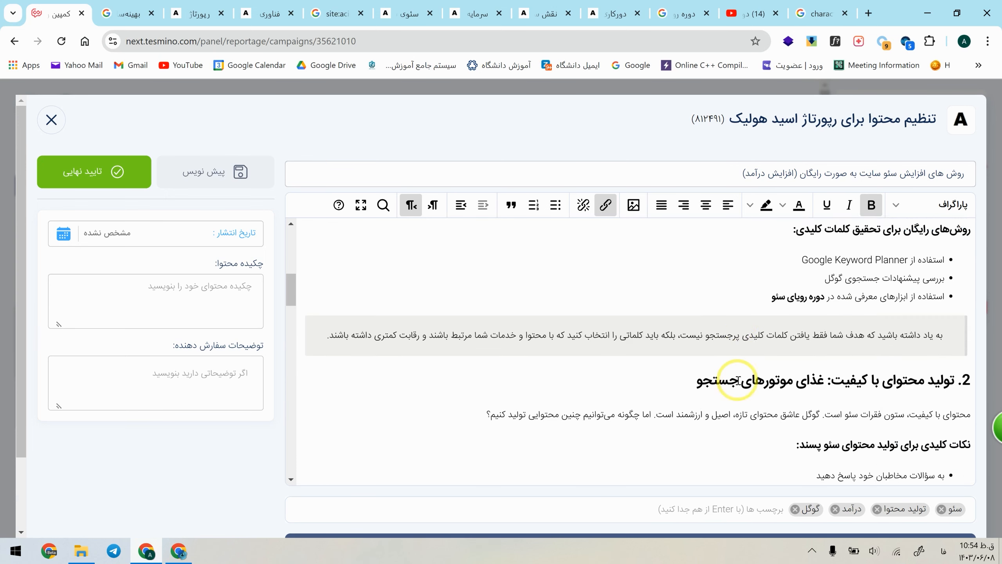
scroll(791, 396, "down", 6)
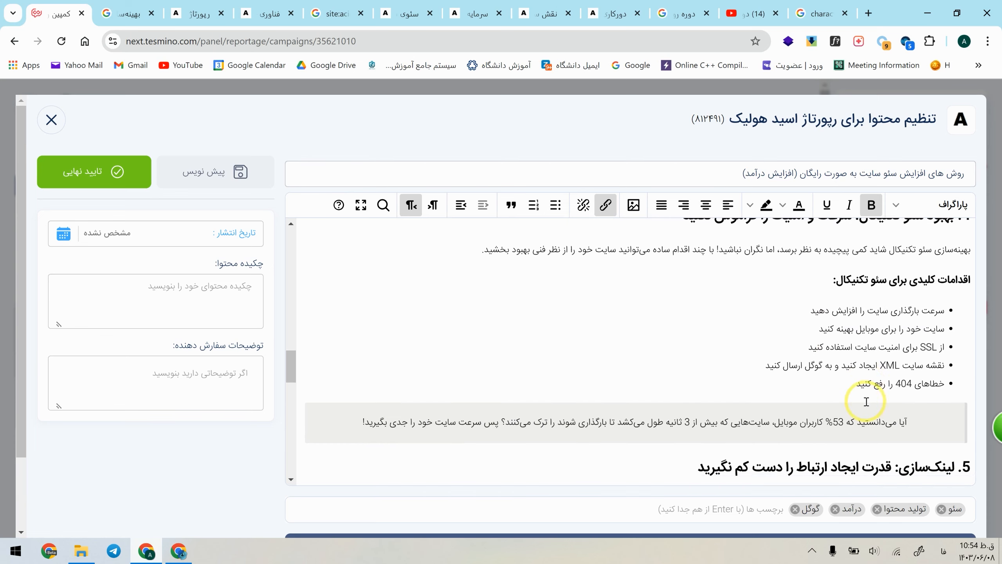
left_click(900, 395)
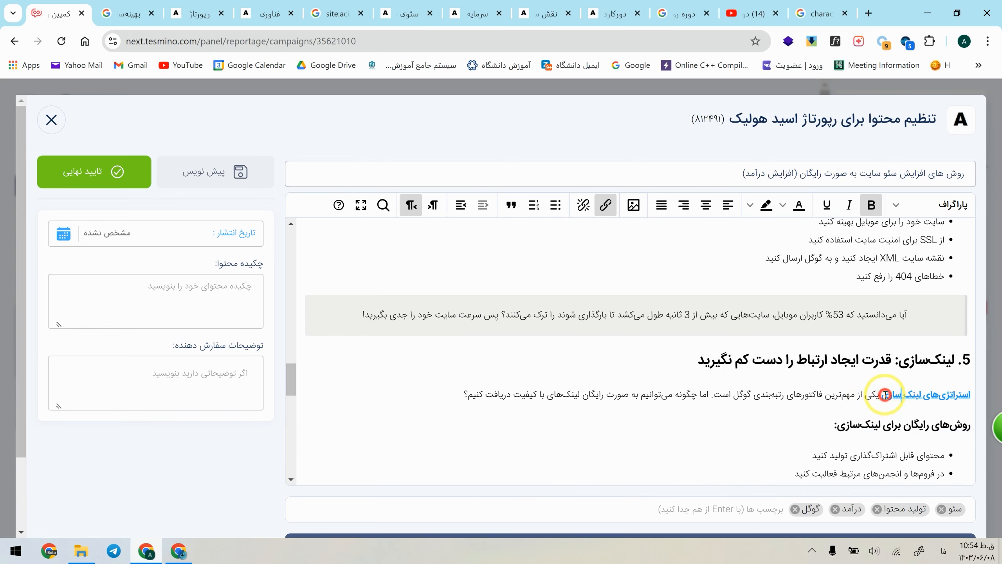
left_click(605, 205)
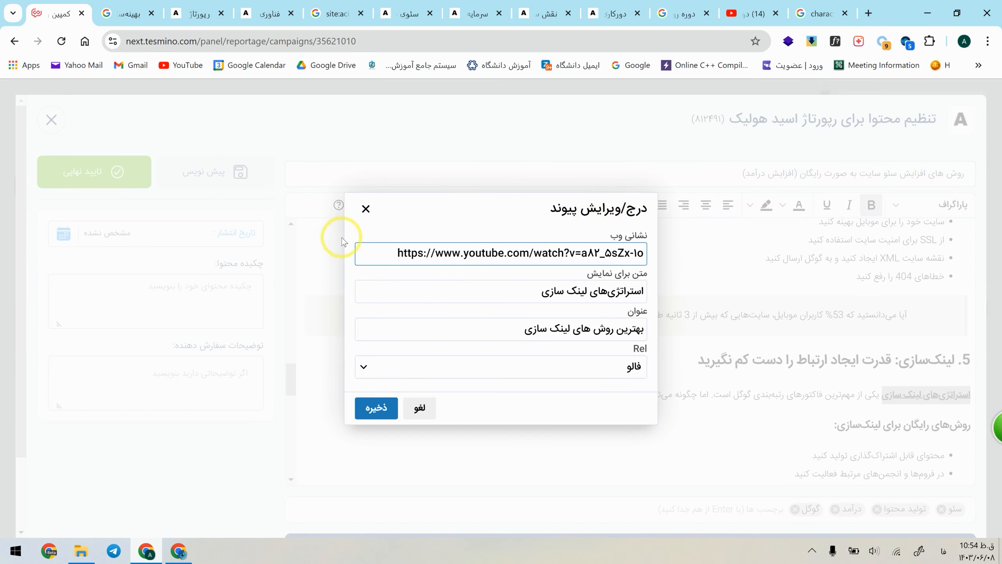
left_click(366, 209)
left_click(762, 360)
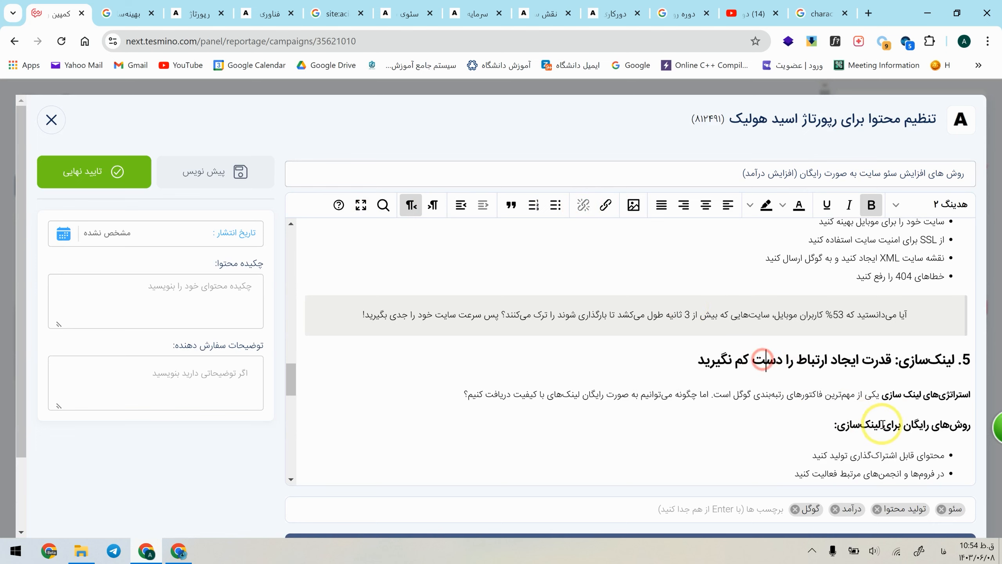
left_click(885, 405)
scroll(381, 508, "down", 5)
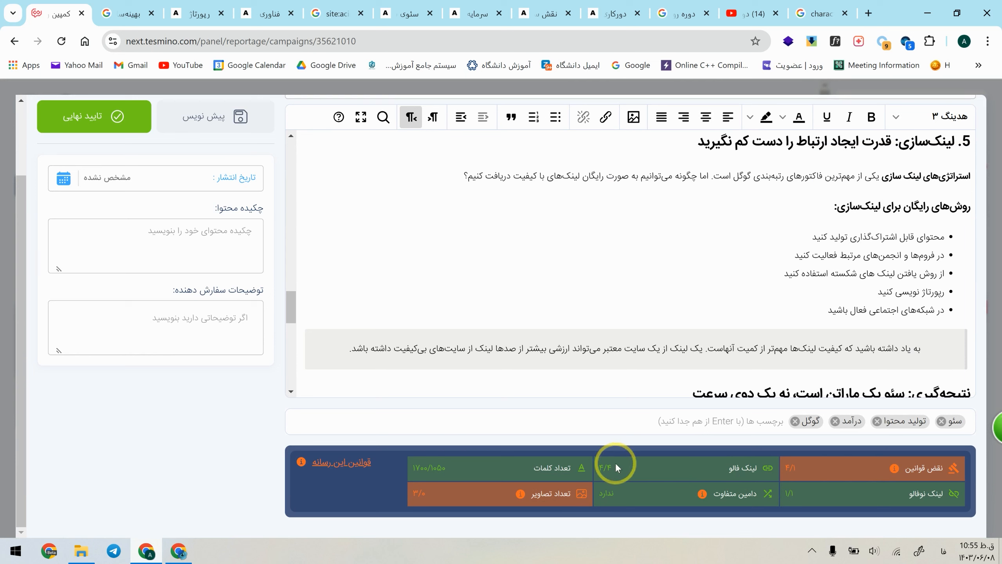
Step: Paste the SEO summary as the content abstract and trim its opening sentence so it starts with "افزایش سئو به صورت رایگان"
scroll(543, 313, "up", 5)
left_click(224, 240)
left_click(162, 257)
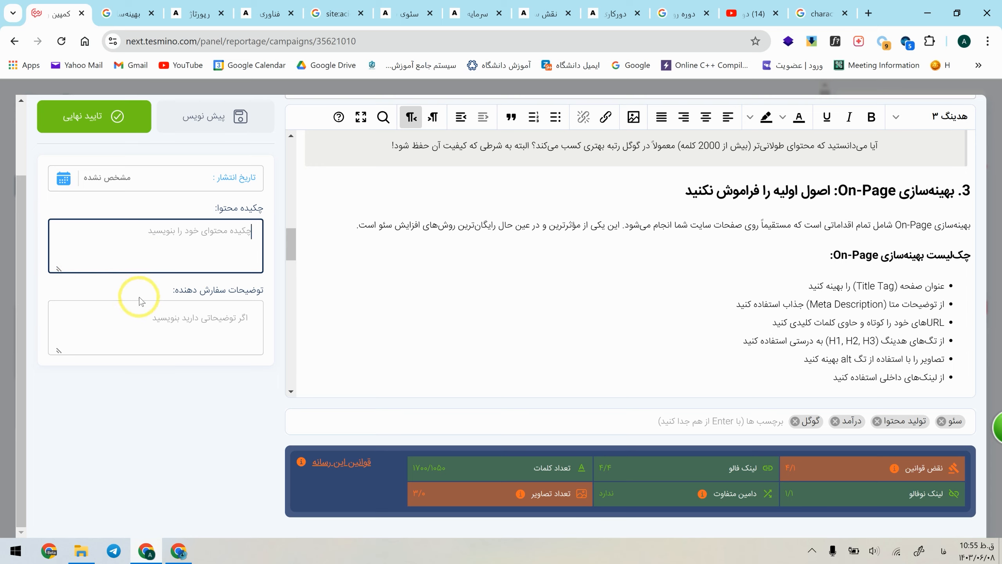
scroll(219, 419, "up", 2)
key("ctrl+v")
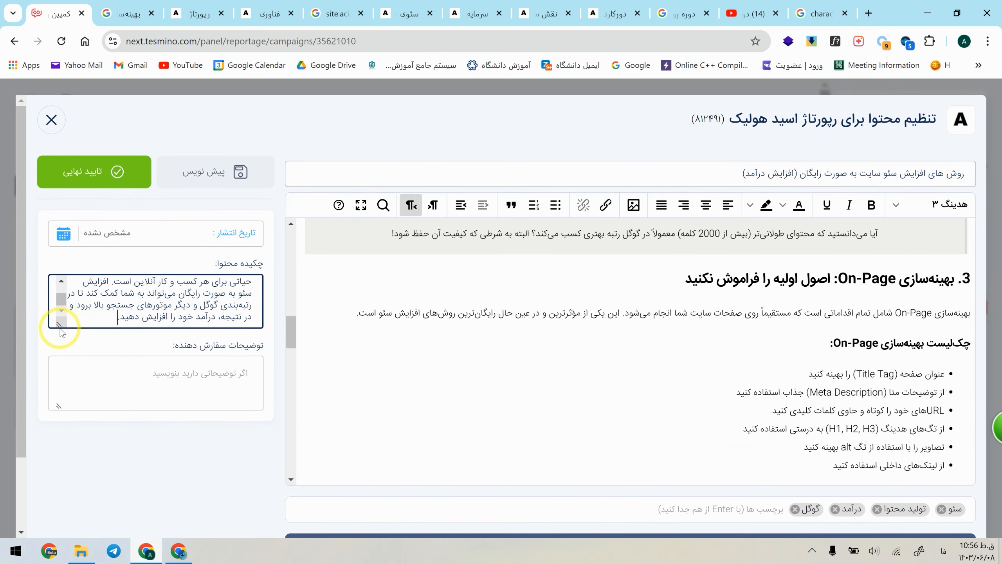
left_click_drag(57, 325, 54, 429)
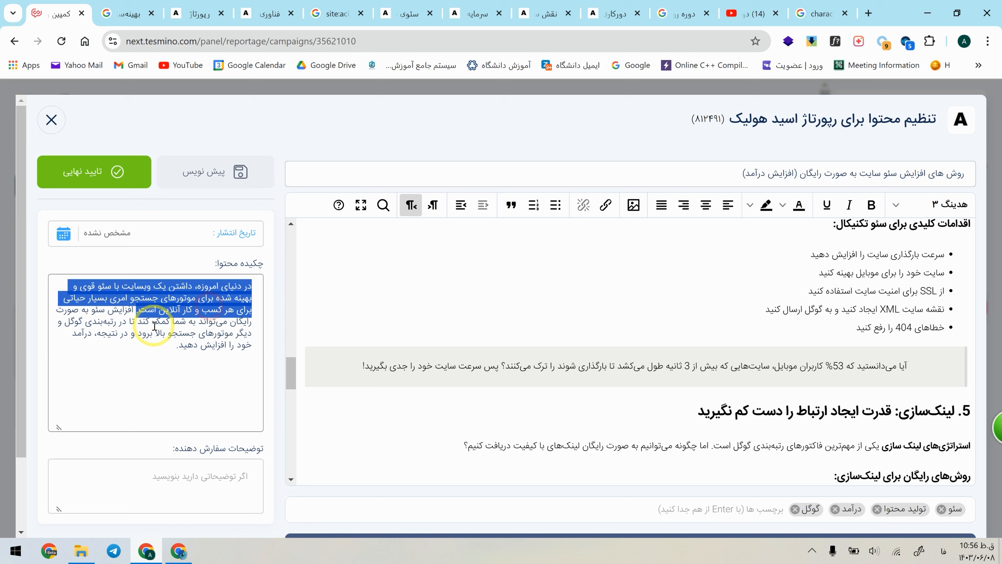
left_click(150, 327)
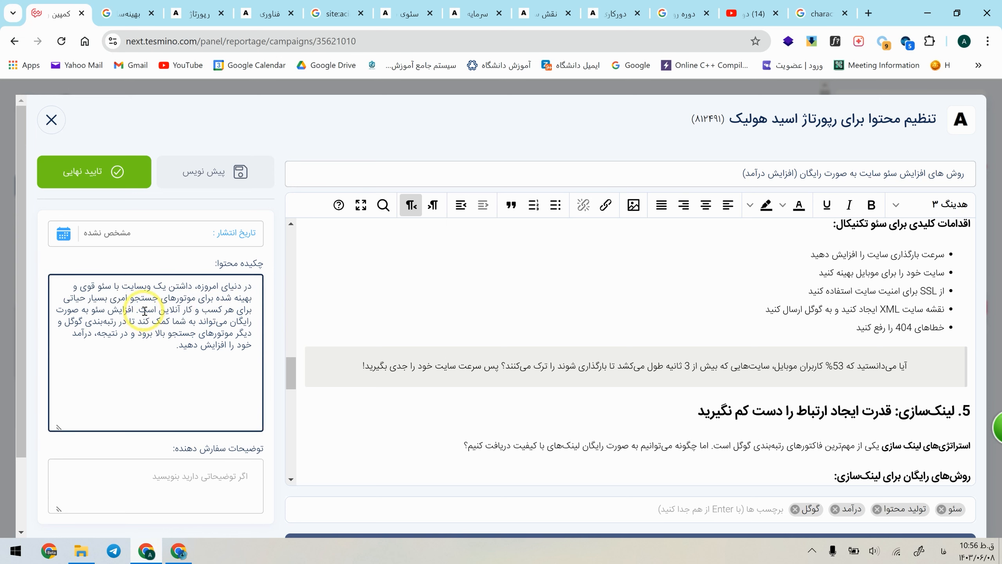
left_click(250, 285, "shift")
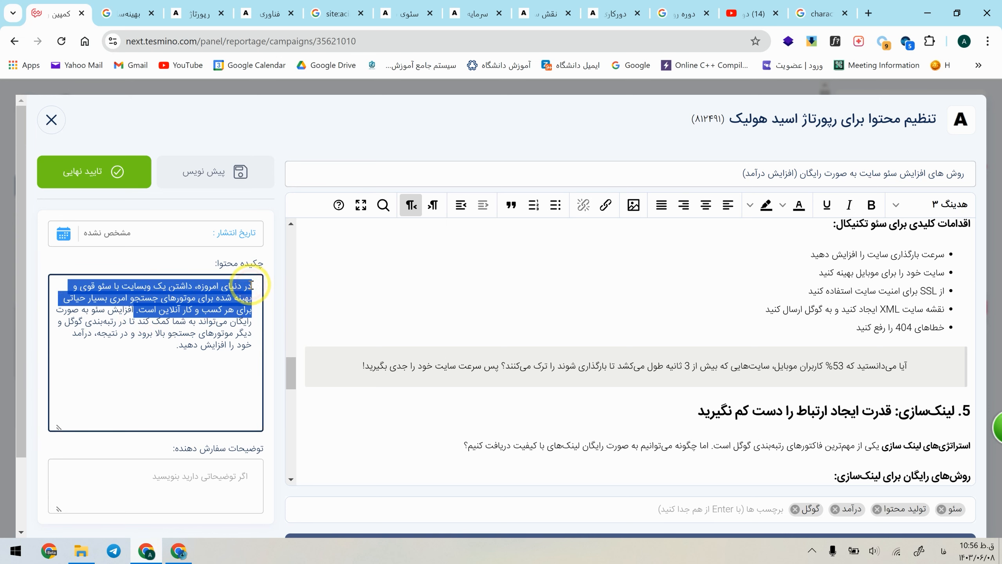
key("BackSpace")
Step: Copy the trimmed abstract into the WordCounter character counter to check its length, and return to the Tesmino advertorial
key("ctrl+a")
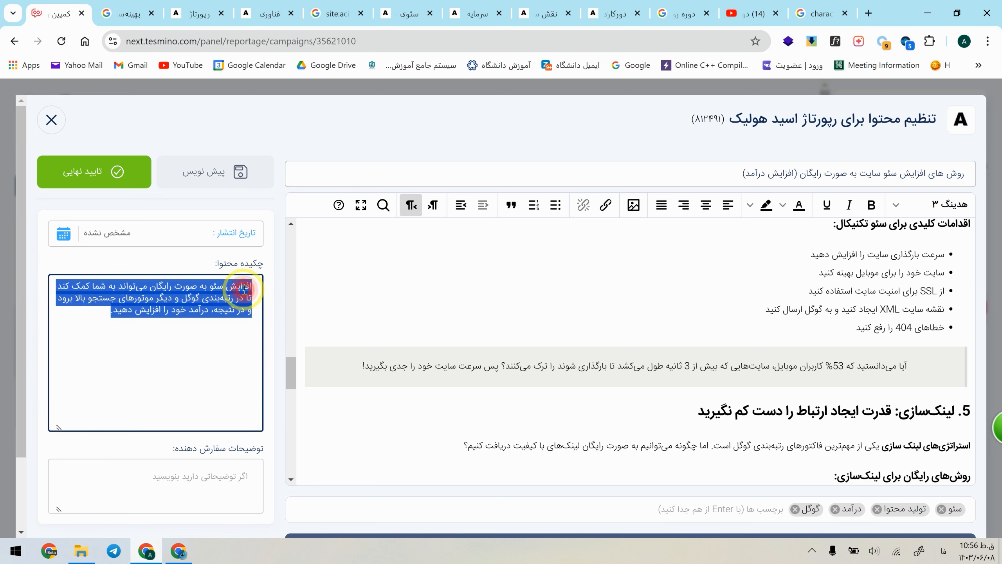
key("ctrl+c")
left_click(806, 5)
left_click(386, 285)
key("ctrl+v")
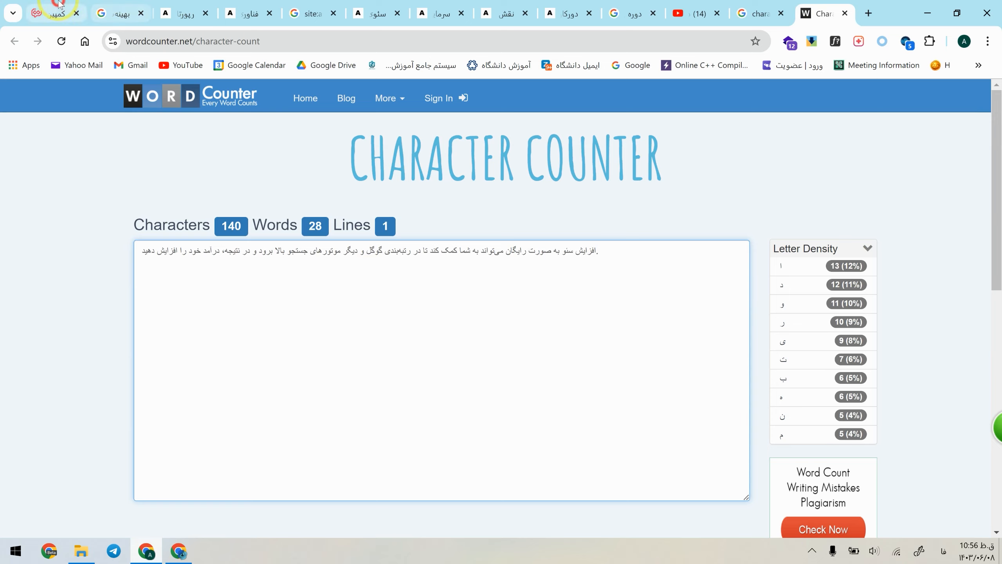
left_click(56, 13)
left_click(238, 362)
Step: Extend the heading about how Google works with the title's keyword, making it "گوگل چگونه کار می‌کند و افزایش سئو سایت چه کمکی می‌کند؟"
left_click(832, 383)
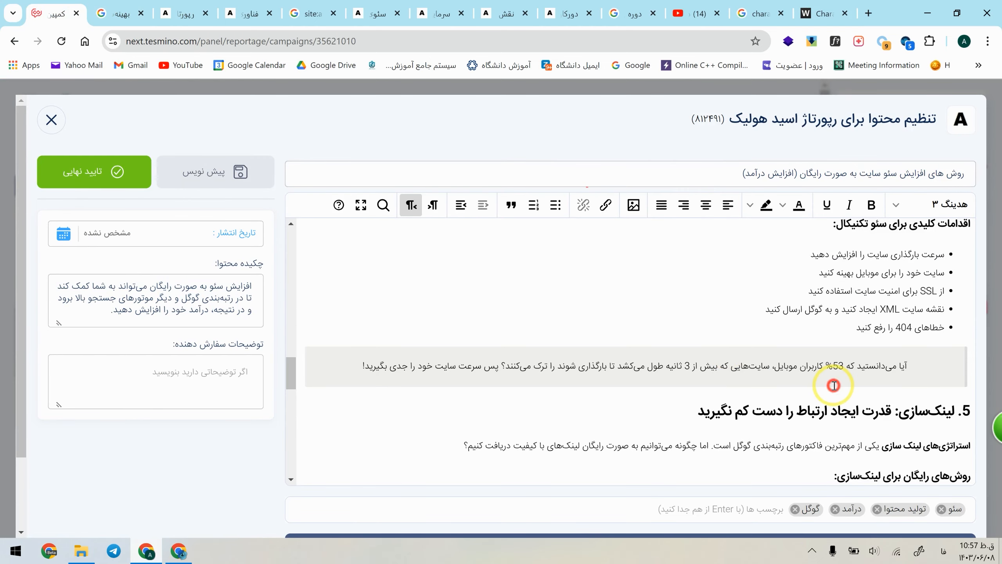
scroll(833, 388, "up", 10)
scroll(834, 392, "up", 1)
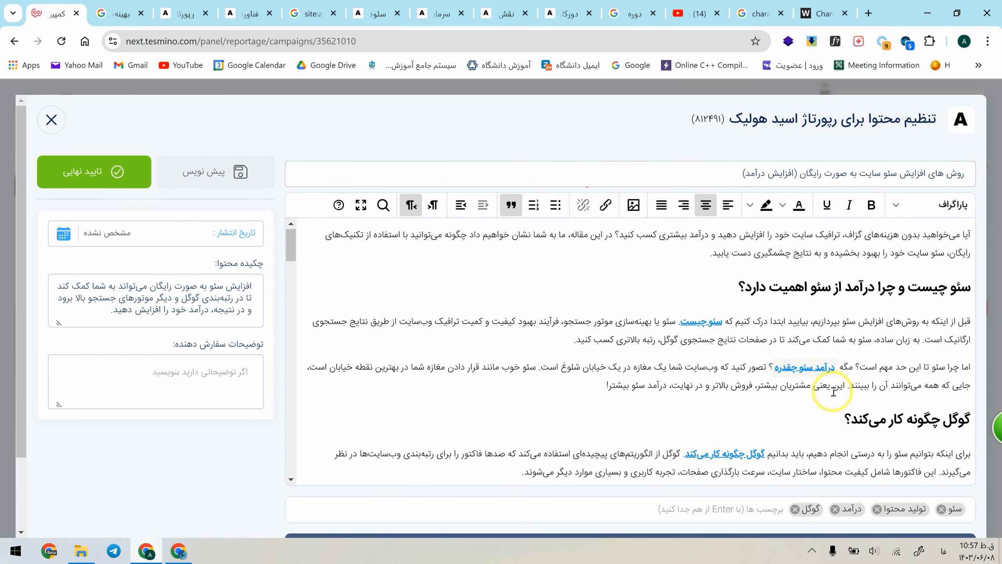
left_click_drag(928, 174, 867, 176)
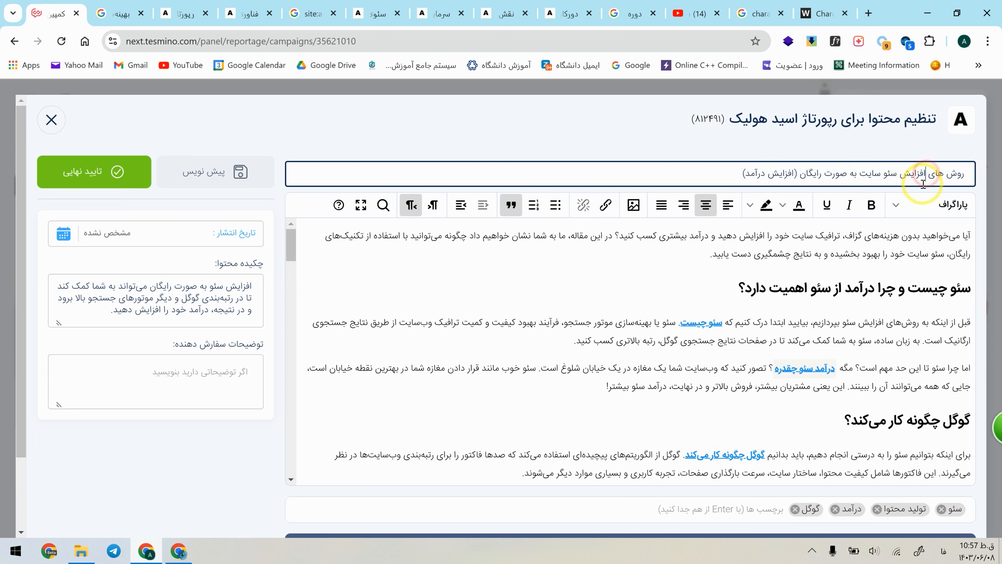
left_click(151, 420)
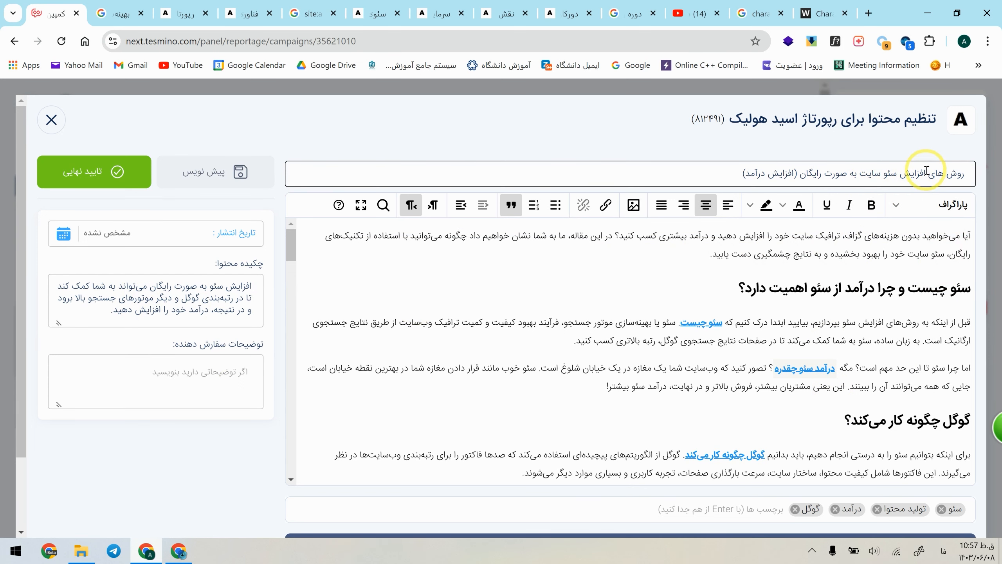
left_click_drag(925, 171, 863, 173)
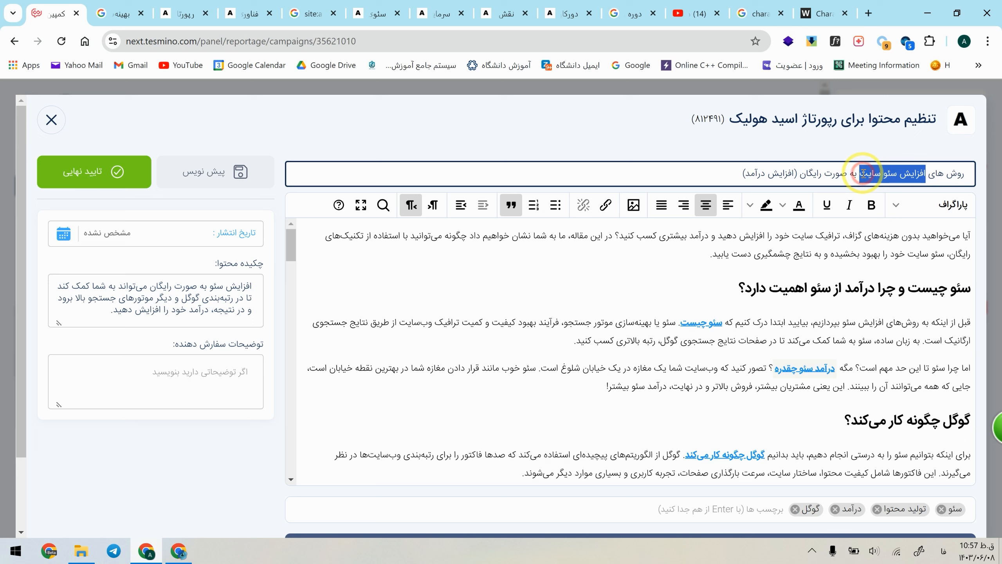
left_click(865, 373)
left_click(827, 429)
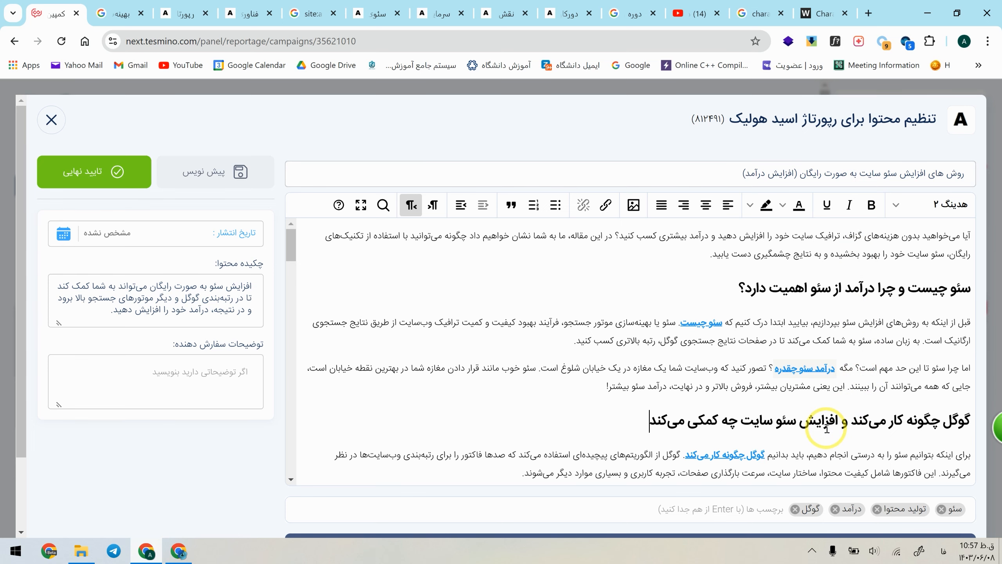
scroll(877, 409, "down", 1)
scroll(904, 378, "up", 1)
Step: Search the advertorial for the title keyword "افزایش سئو سایت" and examine where it occurs in the headings and text
left_click(651, 149)
left_click_drag(925, 173, 867, 173)
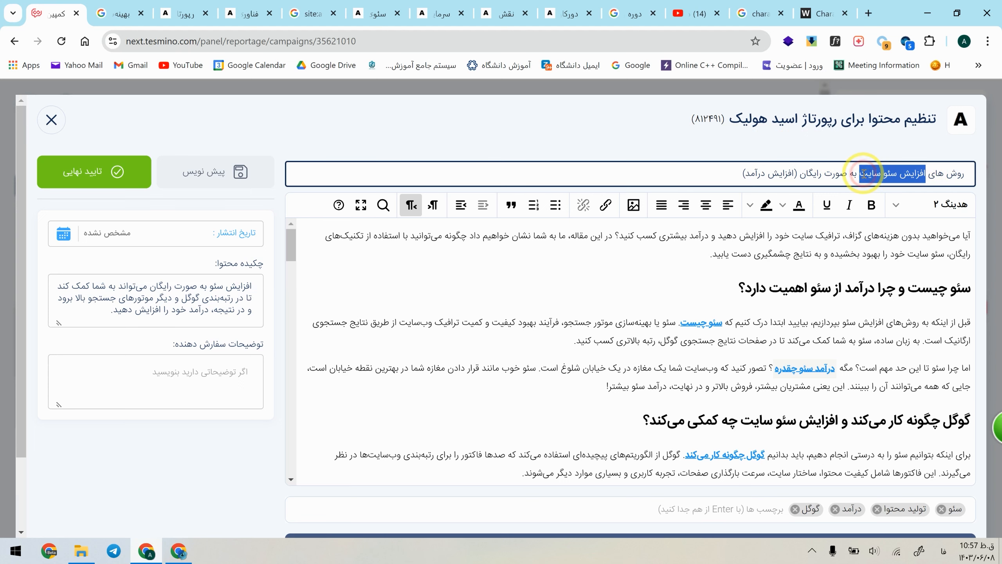
key("ctrl+f")
left_click(731, 70)
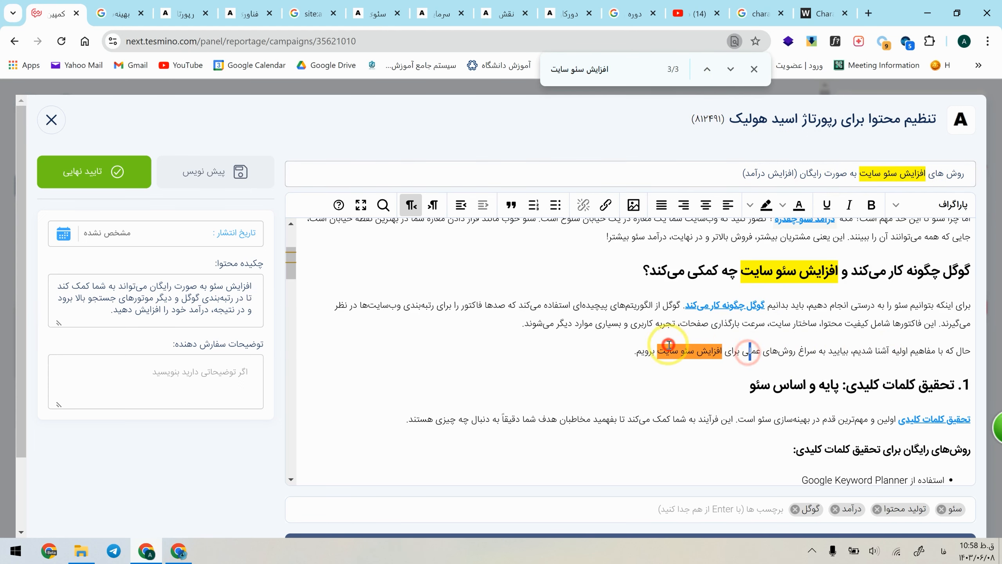
left_click(787, 272)
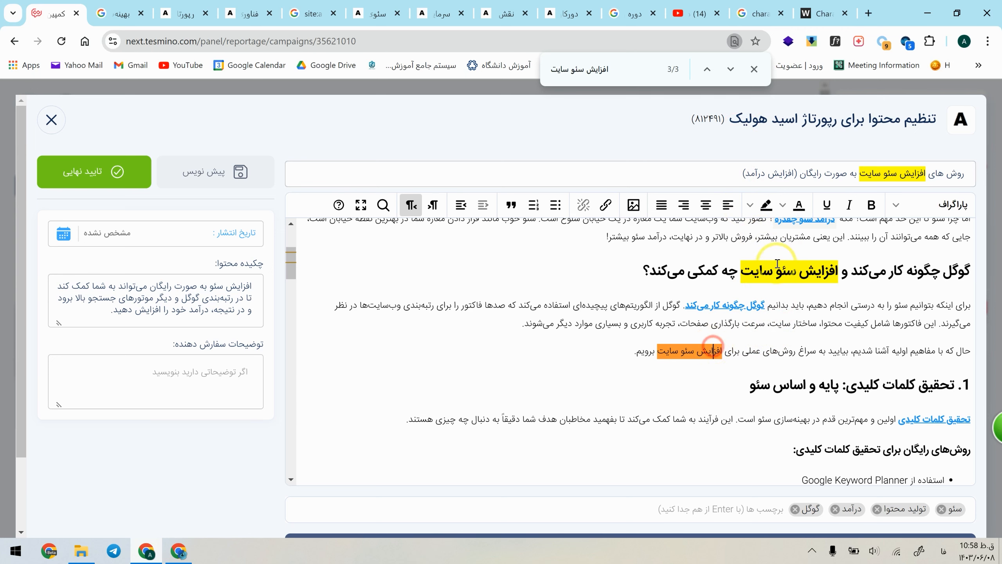
left_click(778, 272)
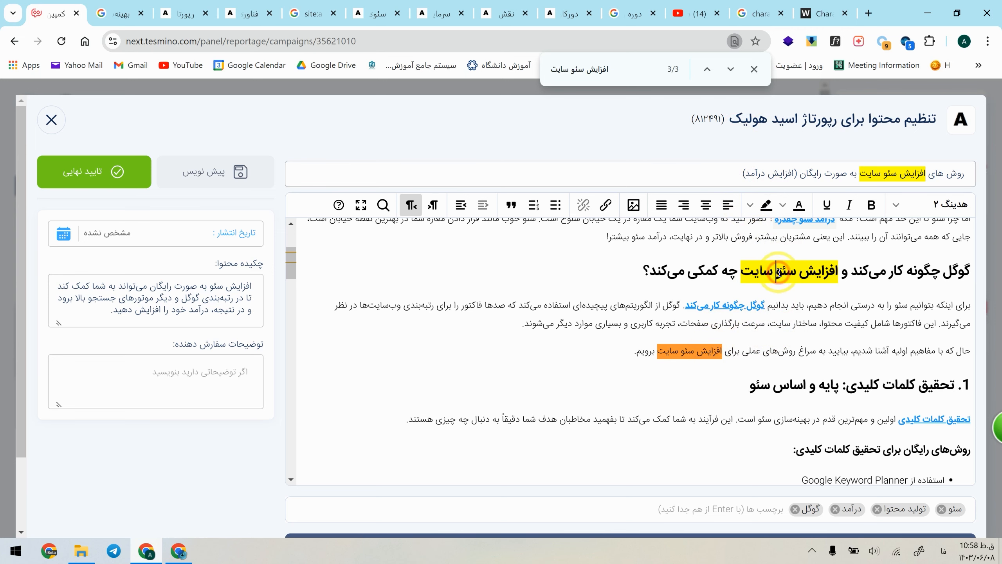
left_click(754, 69)
left_click(758, 328)
Step: Review the advertorial's headings, linked keywords and lists from the introduction to the conclusion
scroll(888, 434, "up", 4)
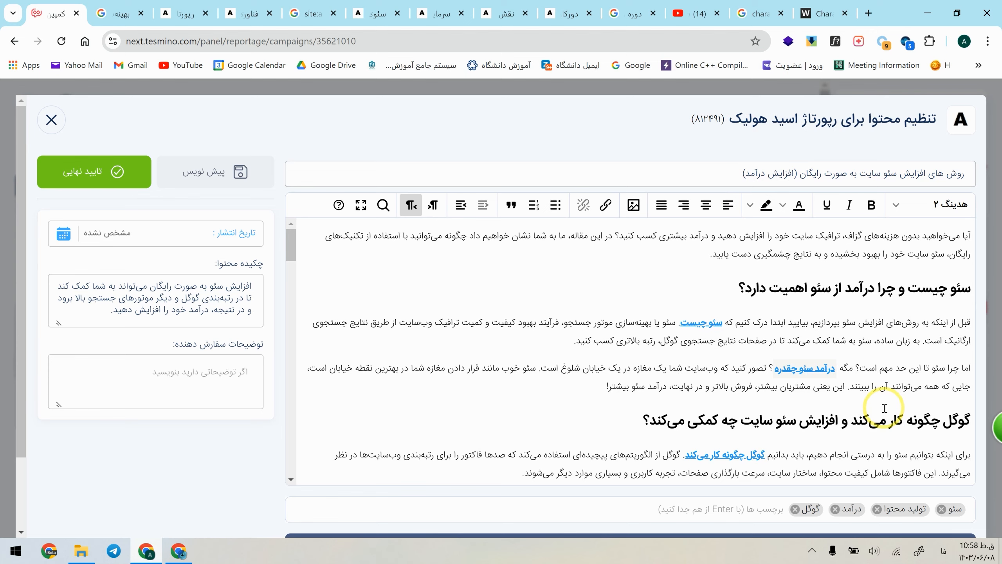
scroll(885, 408, "down", 15)
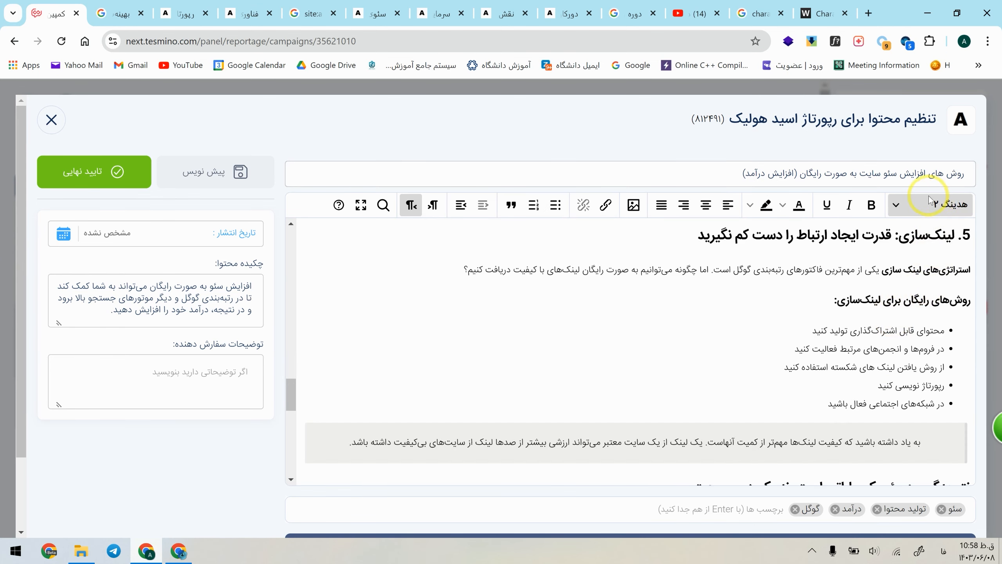
scroll(894, 268, "down", 10)
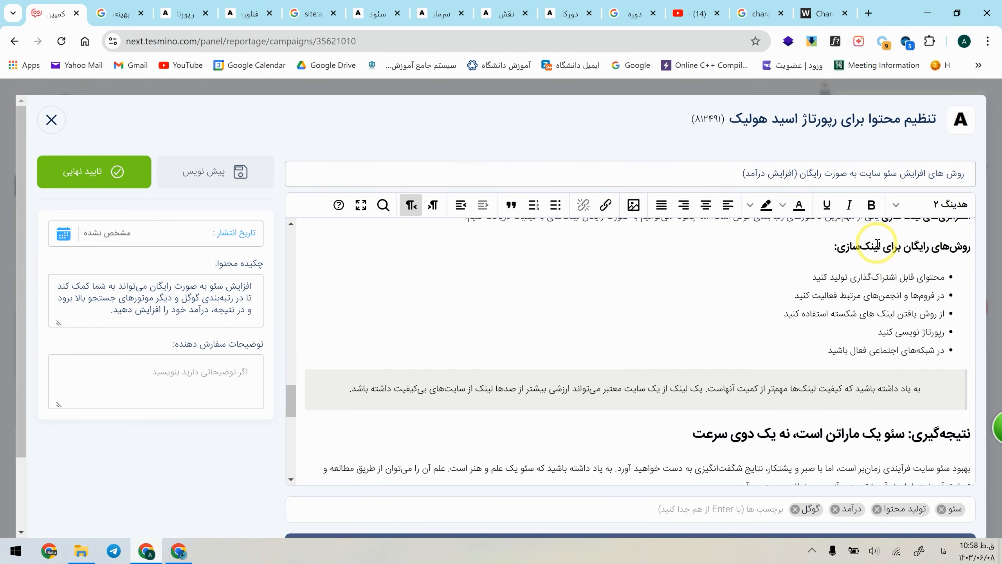
scroll(893, 278, "up", 20)
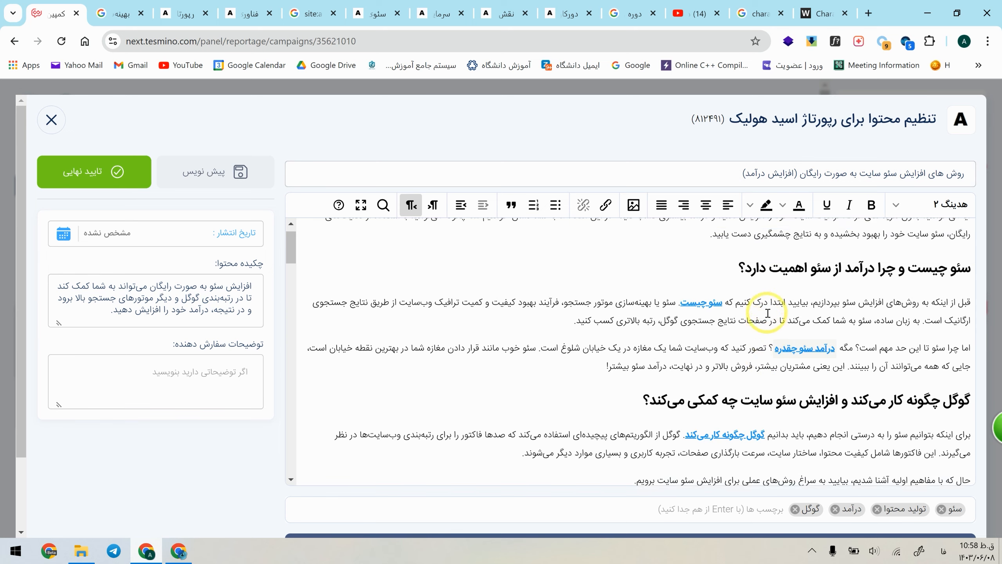
scroll(294, 428, "down", 10)
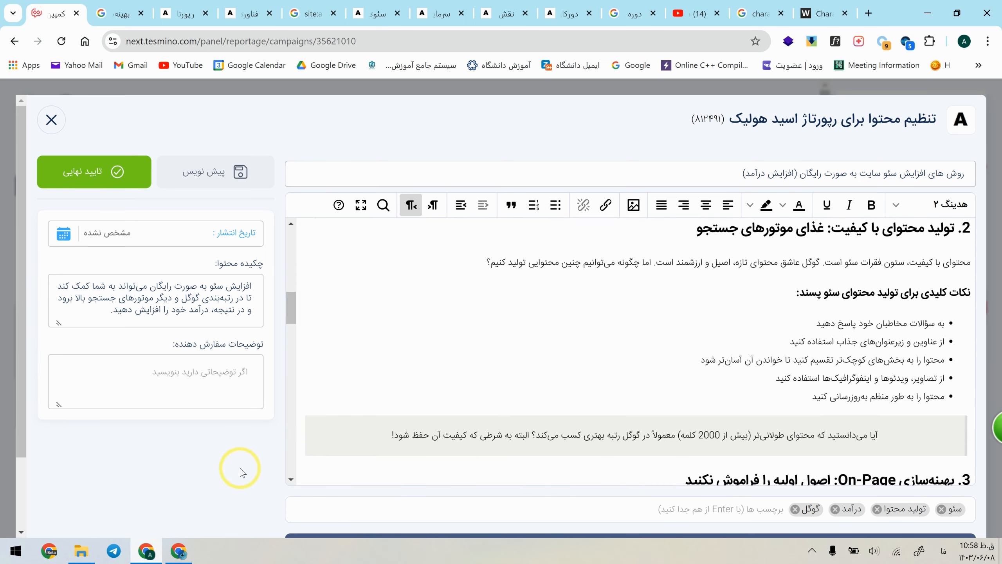
scroll(240, 469, "down", 2)
scroll(236, 466, "up", 2)
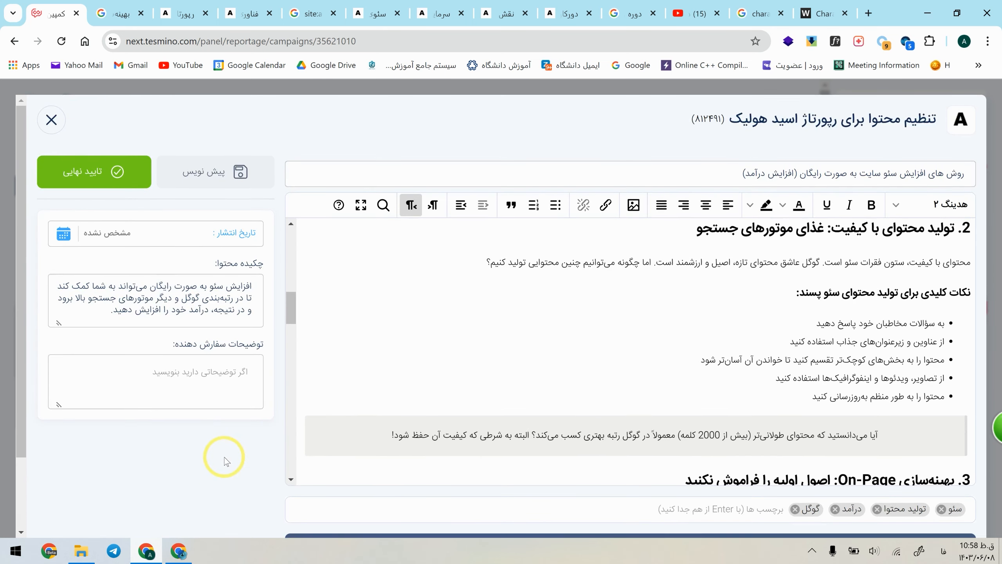
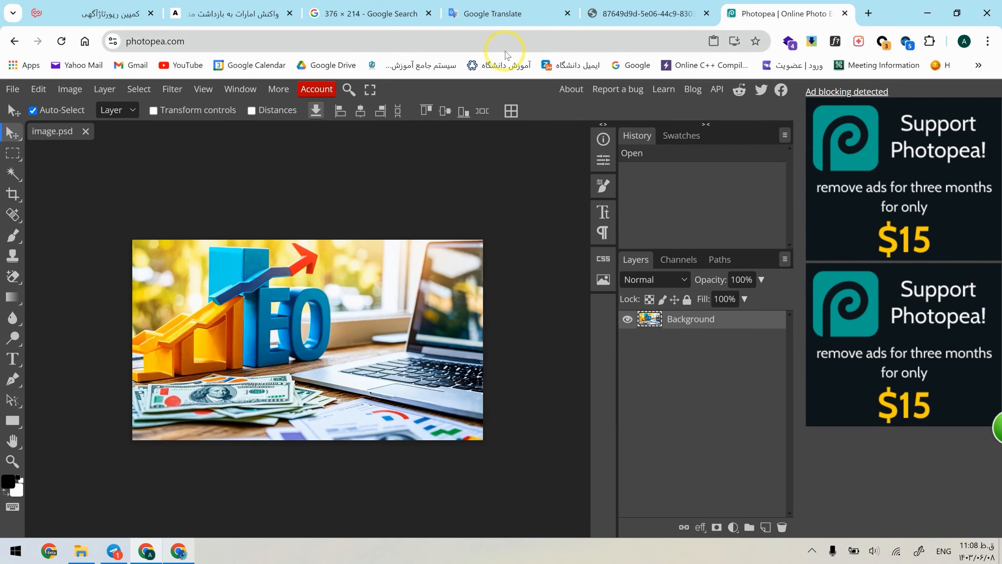
Step: Crop the SEO picture to a fixed ratio of 376 by 214 and dismiss the ad-blocking notice
left_click(16, 196)
left_click(94, 113)
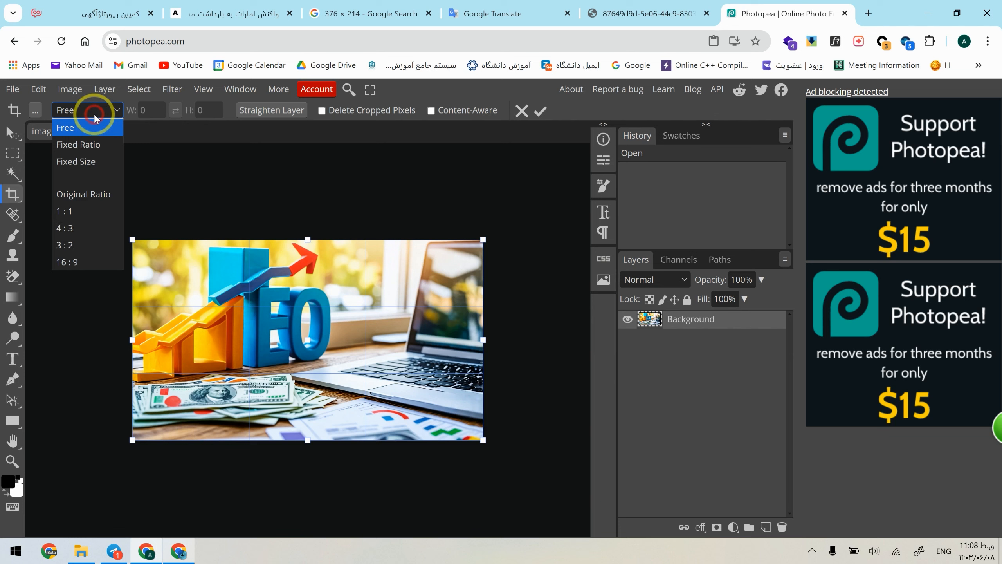
left_click(97, 145)
left_click(126, 111)
type("376")
key("Tab")
type("21")
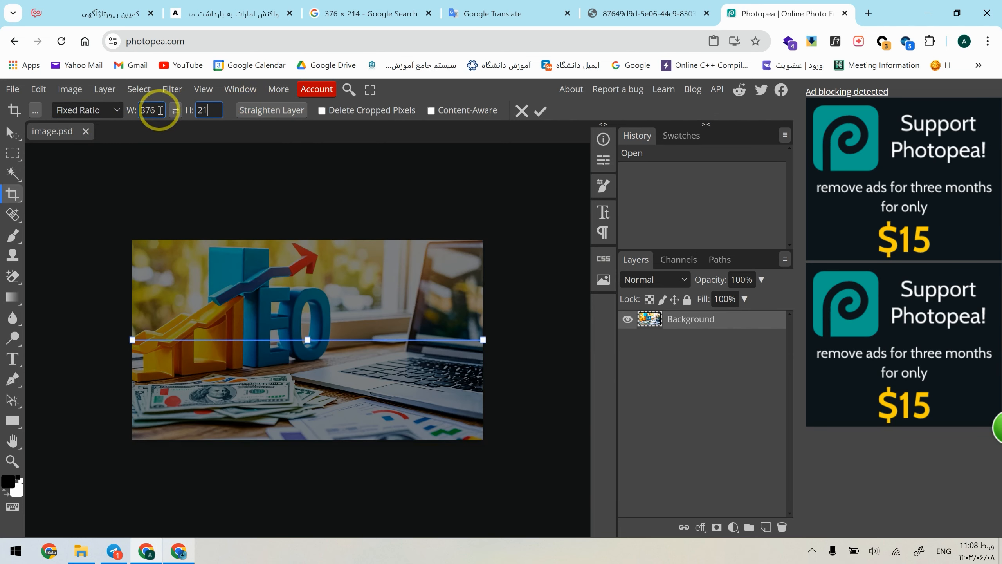
mouse_move(133, 240)
left_mouse_down()
mouse_move(144, 251)
mouse_move(134, 241)
left_mouse_up()
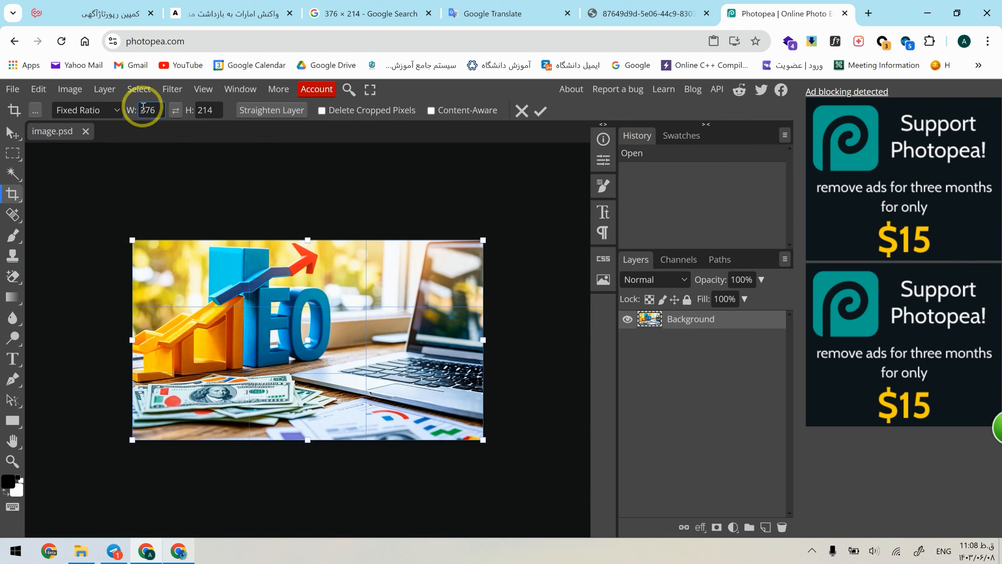
key("Return")
left_click(12, 133)
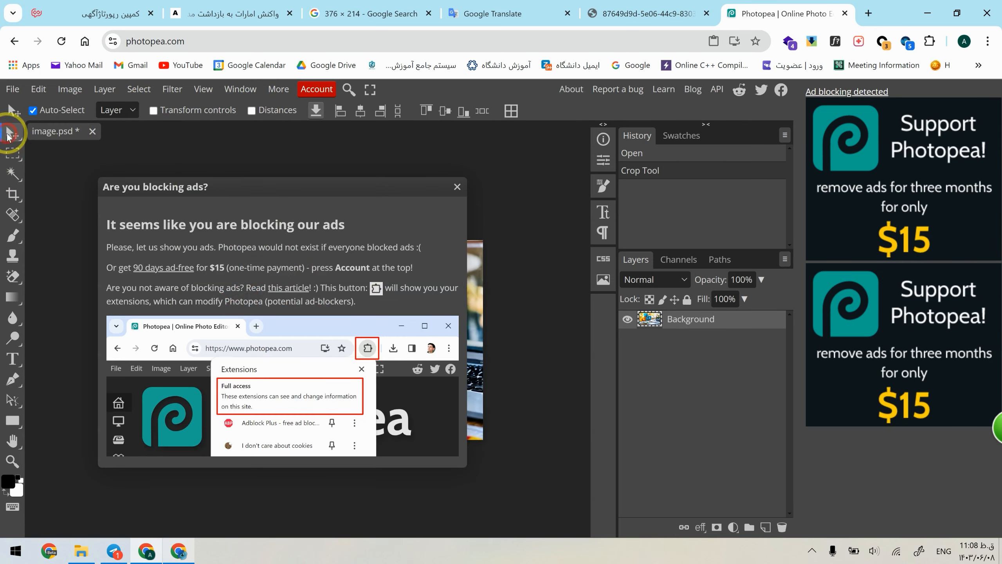
left_click(457, 190)
scroll(178, 332, "left", 1)
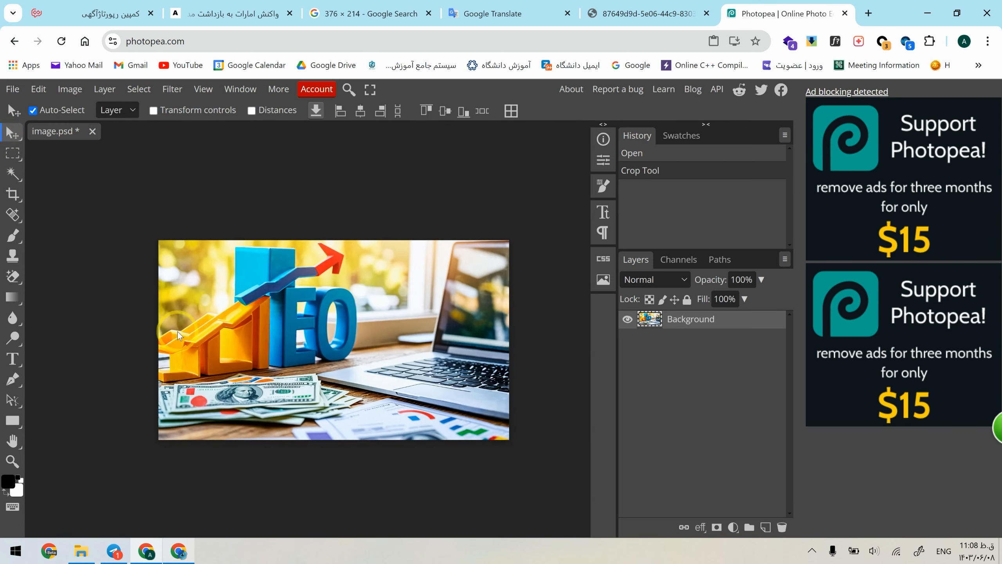
scroll(256, 337, "up", 2)
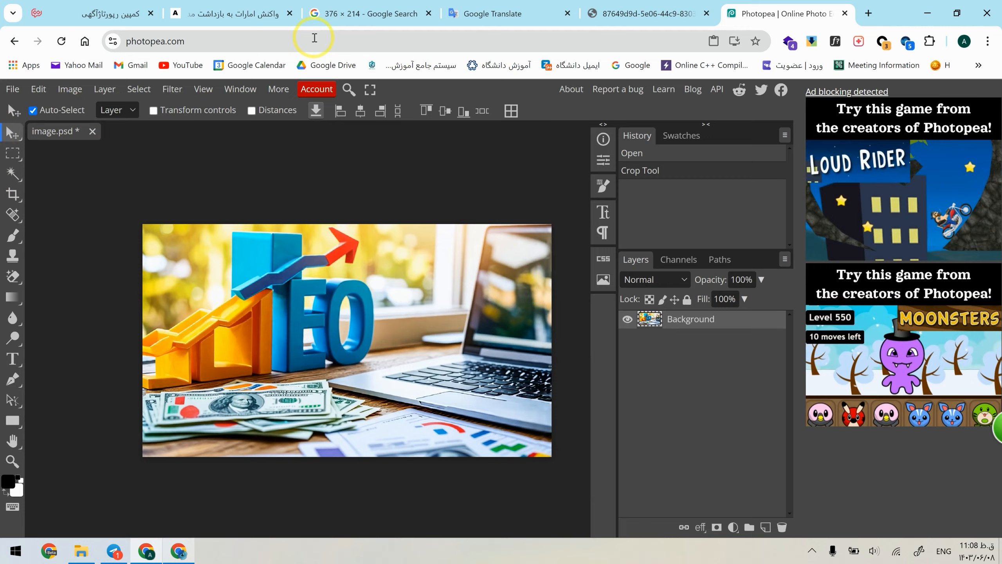
Step: Copy "افزایش سئو سایت" from the Tesmino advertorial title and add it as a text layer on the picture in Photopea
left_click(118, 14)
triple_click(825, 173)
left_click_drag(926, 173, 863, 174)
left_click(832, 11)
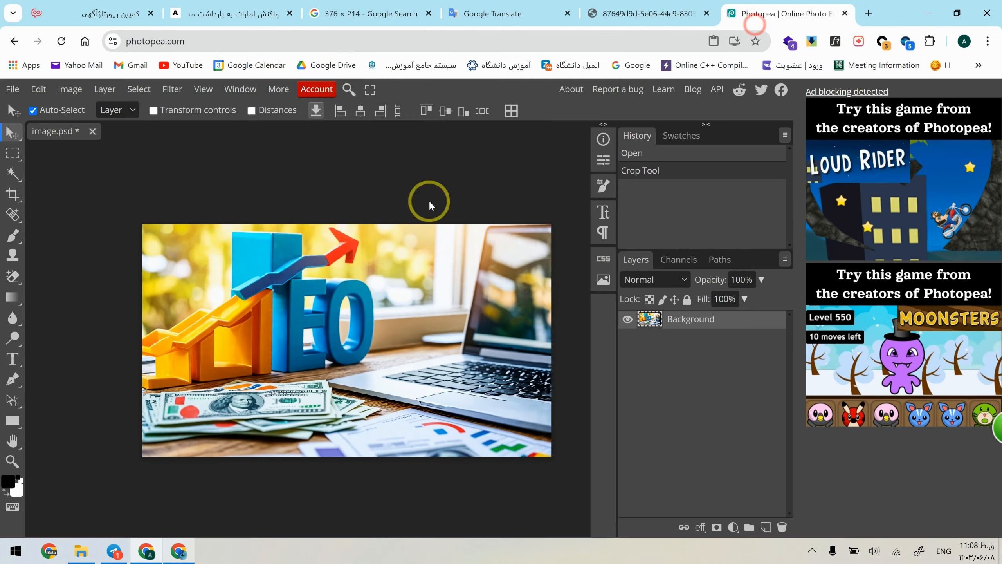
left_click(14, 357)
left_click(304, 262)
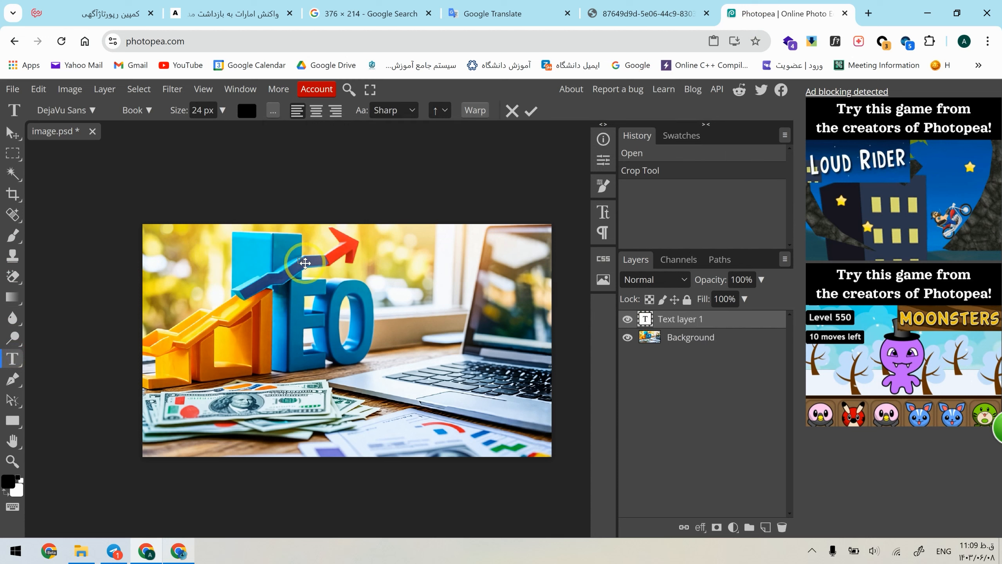
key("ctrl+a")
Step: Set the keyword text's font to Vazirmatn in the Black style
left_click(78, 109)
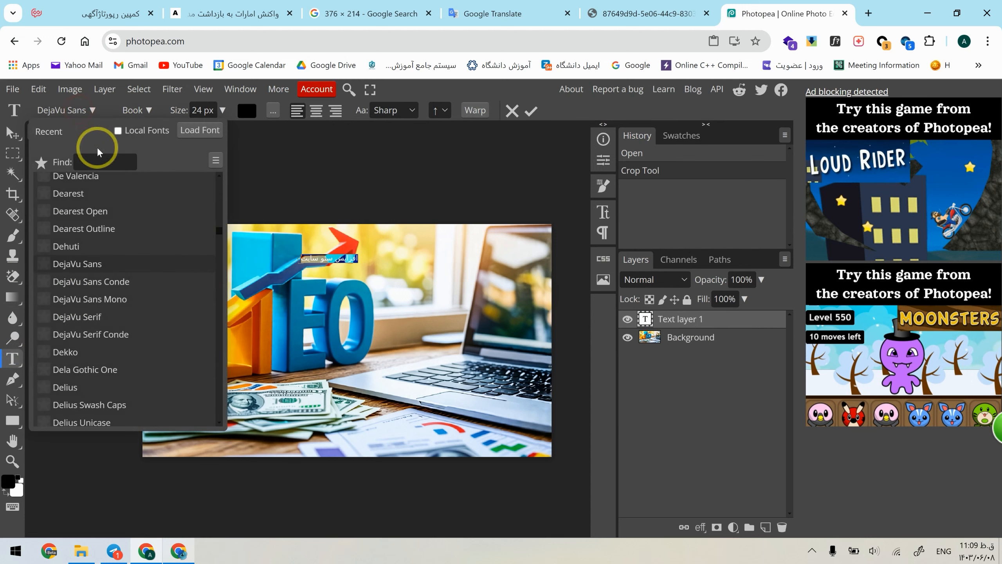
type("vaz")
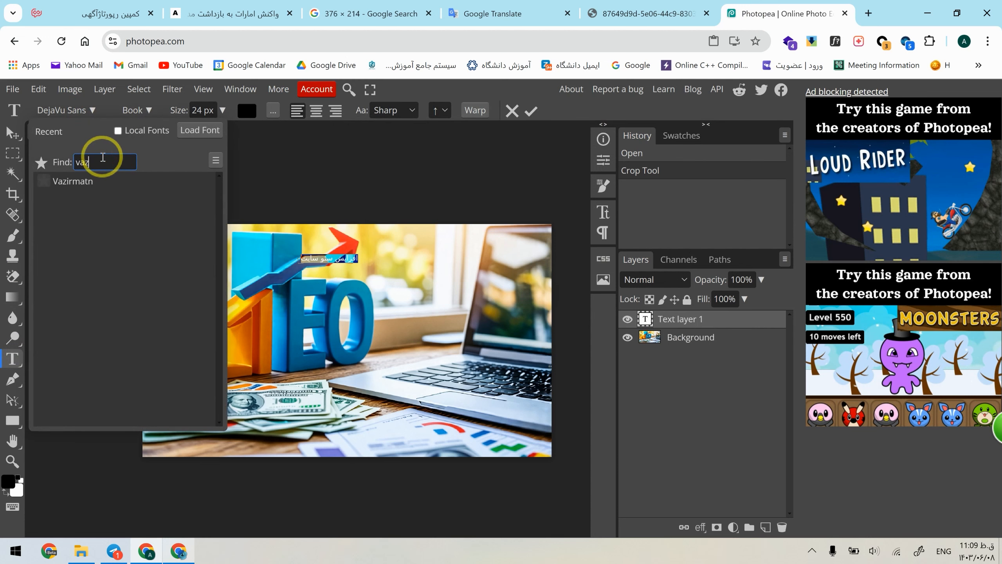
type("i")
left_click(72, 181)
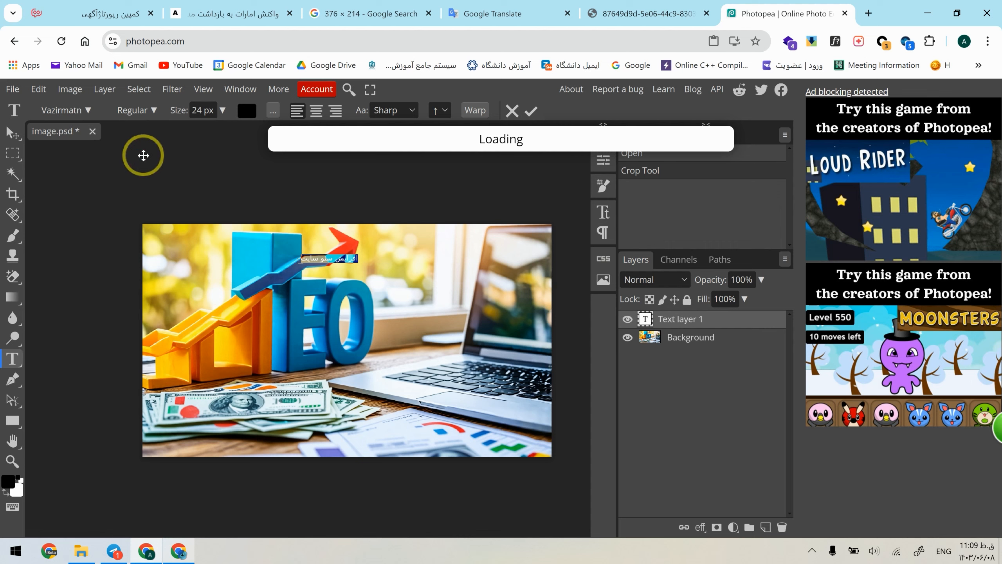
left_click(156, 111)
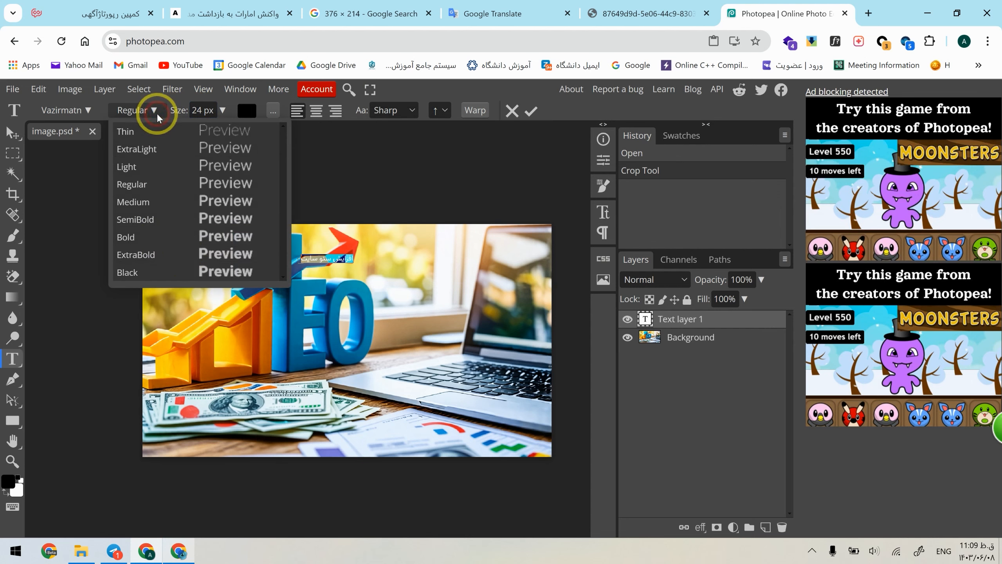
left_click(188, 268)
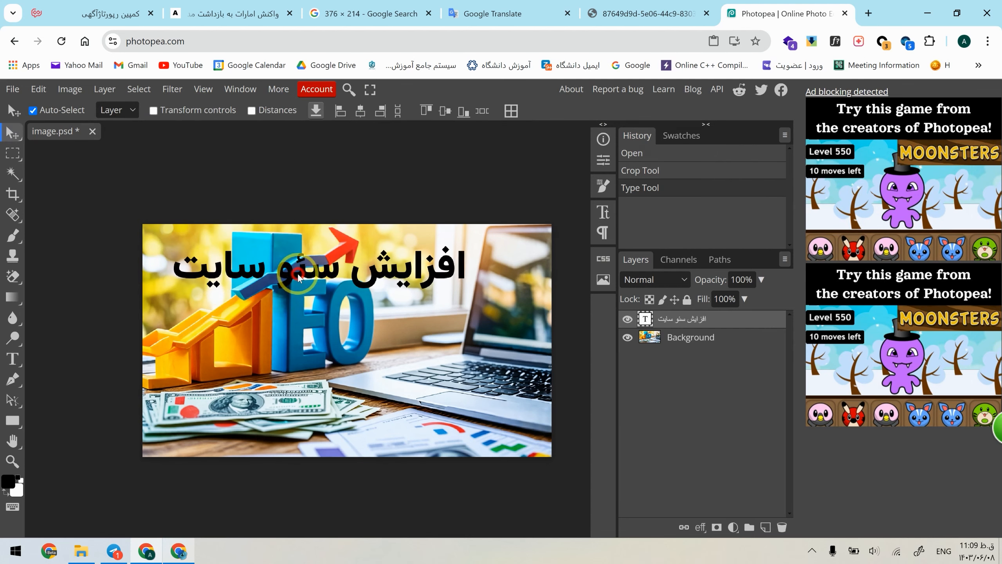
Step: Enlarge the keyword text to 131 px and place it across the upper part of the picture
left_click_drag(302, 275, 375, 302)
double_click(298, 275)
double_click(298, 275)
left_click(298, 276)
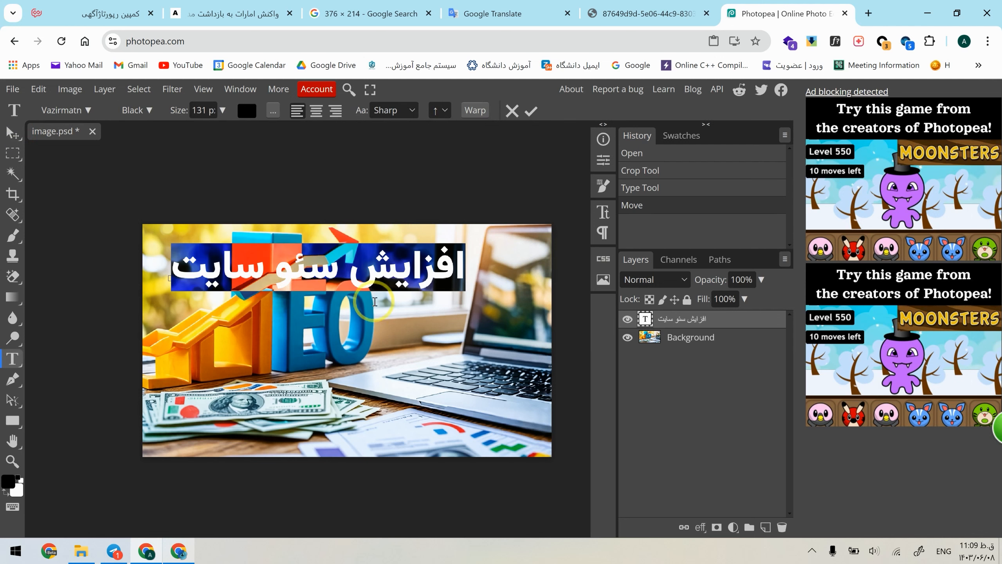
Step: Add a white (ffffff) outside stroke of 12 px to the keyword text layer
right_click(697, 328)
left_click(592, 184)
left_click_drag(299, 187, 630, 175)
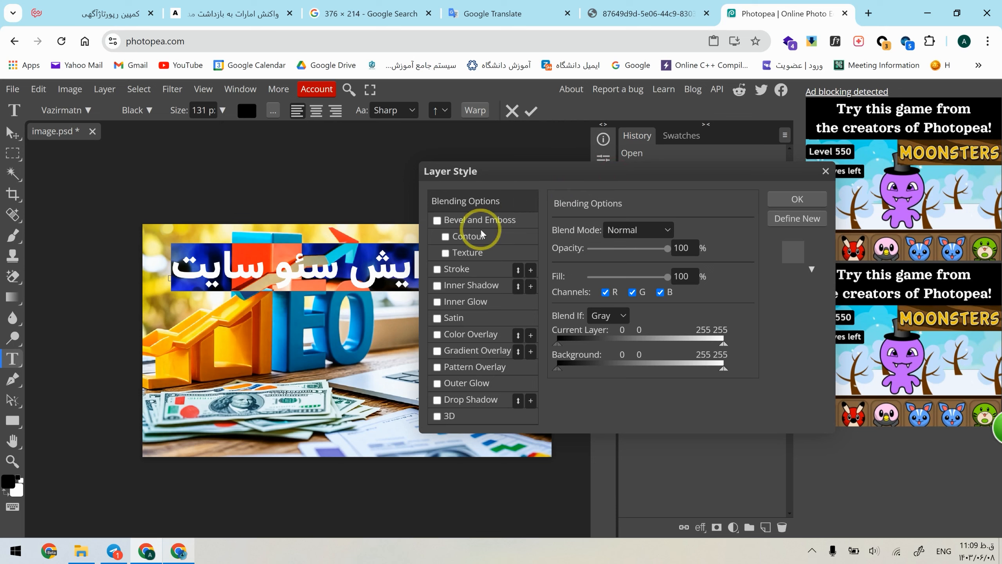
left_click(444, 269)
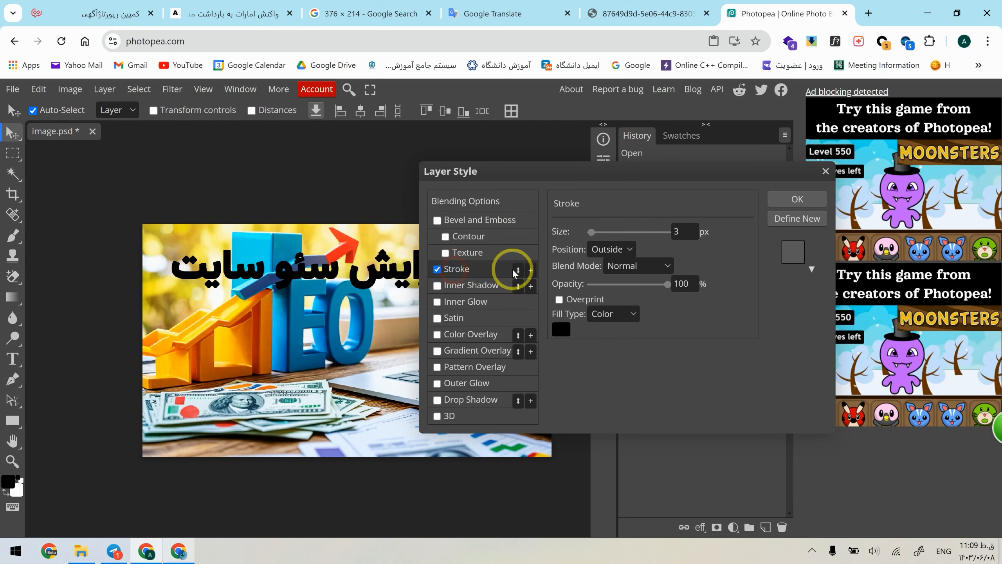
left_click(567, 336)
left_click_drag(247, 331, 38, 220)
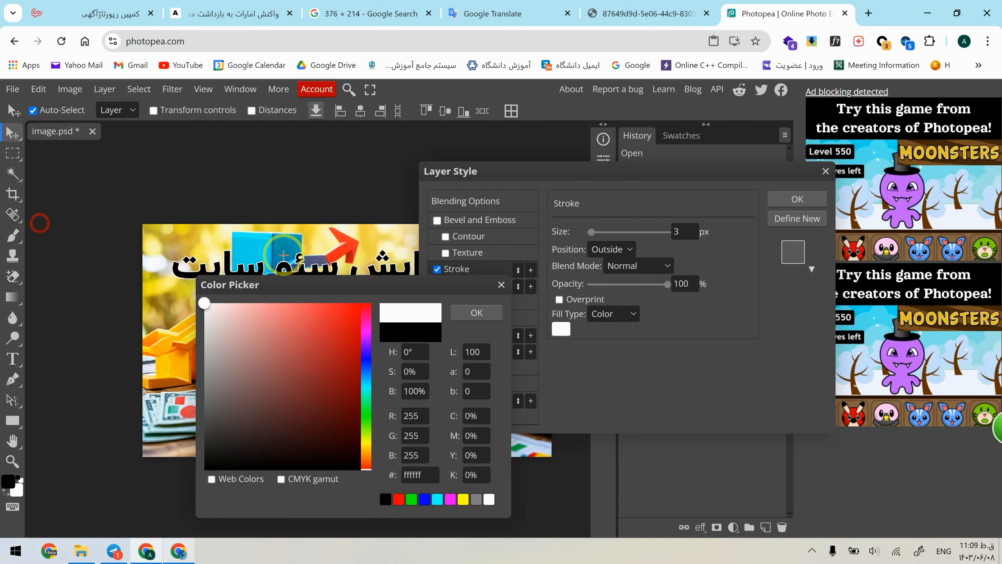
left_click(468, 309)
left_click(649, 235)
left_click_drag(649, 235, 608, 234)
type("12")
left_click(717, 342)
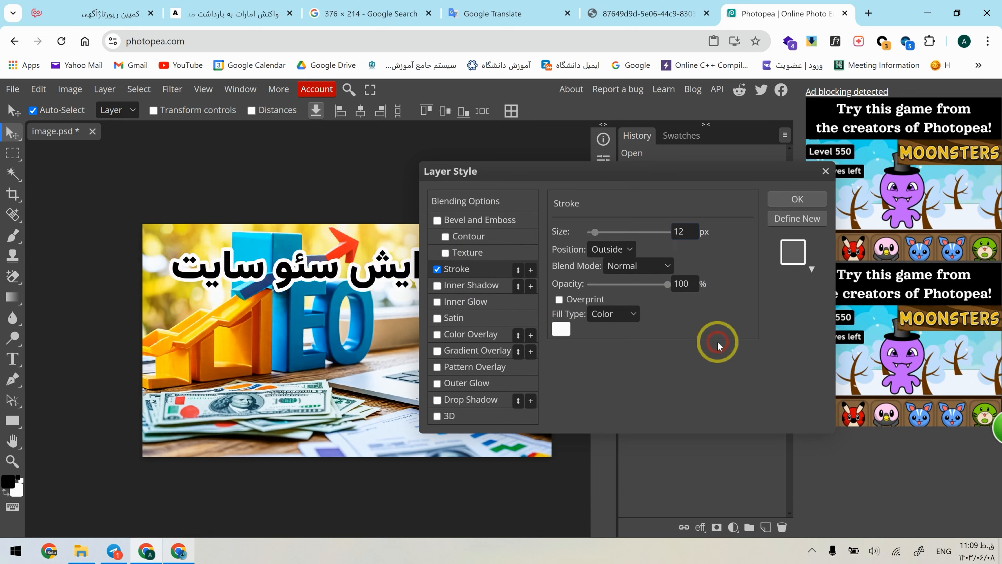
Step: Add a drop shadow with distance 31 px and size 33 px to the keyword text, and nudge the text into place
left_click(438, 400)
left_click(603, 333)
left_click(604, 294)
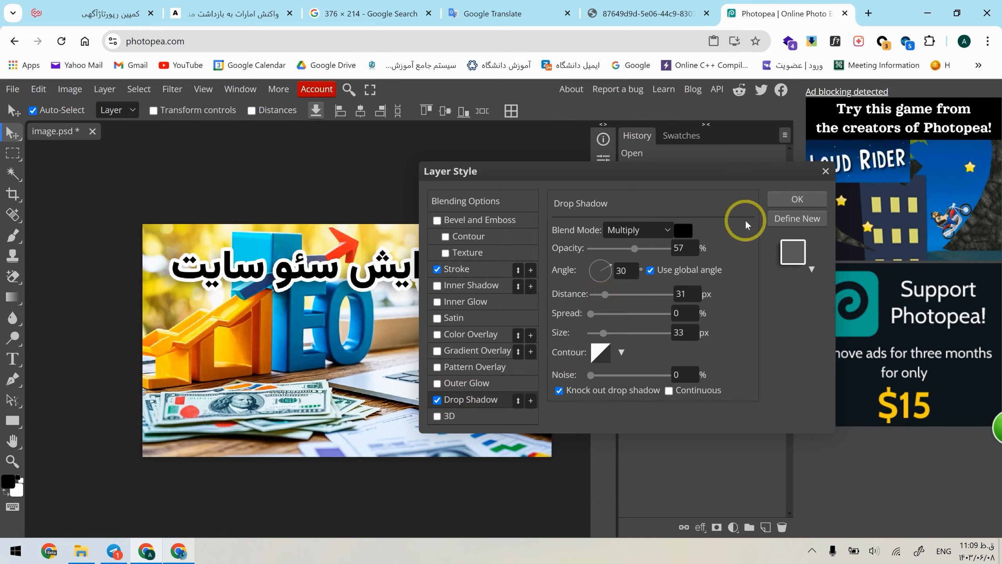
left_click(785, 199)
left_click_drag(380, 268, 393, 278)
left_click_drag(310, 272, 318, 277)
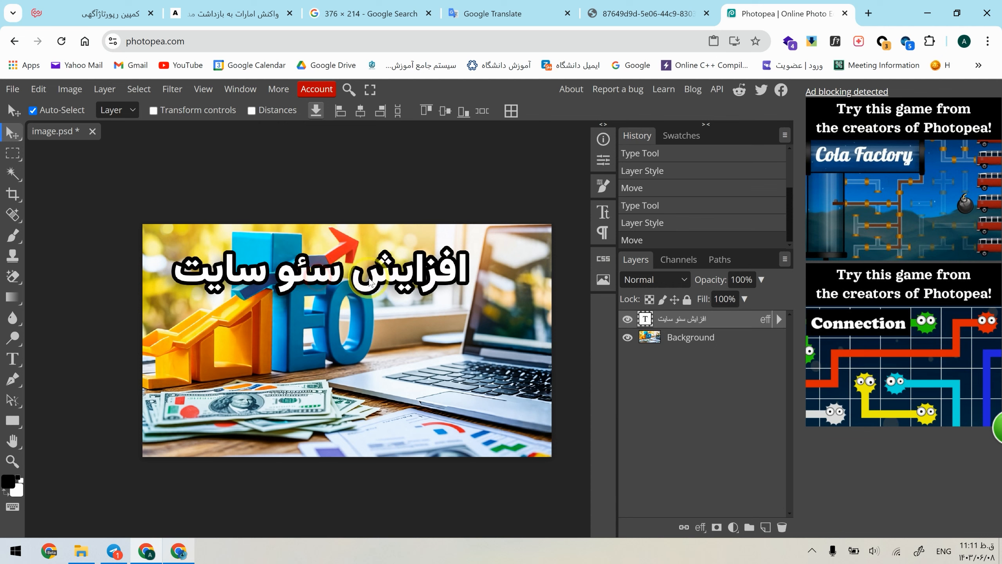
Step: Set the keyword text's stroke size to 15 px and adjust the text's position slightly
right_click(678, 319)
left_click(597, 183)
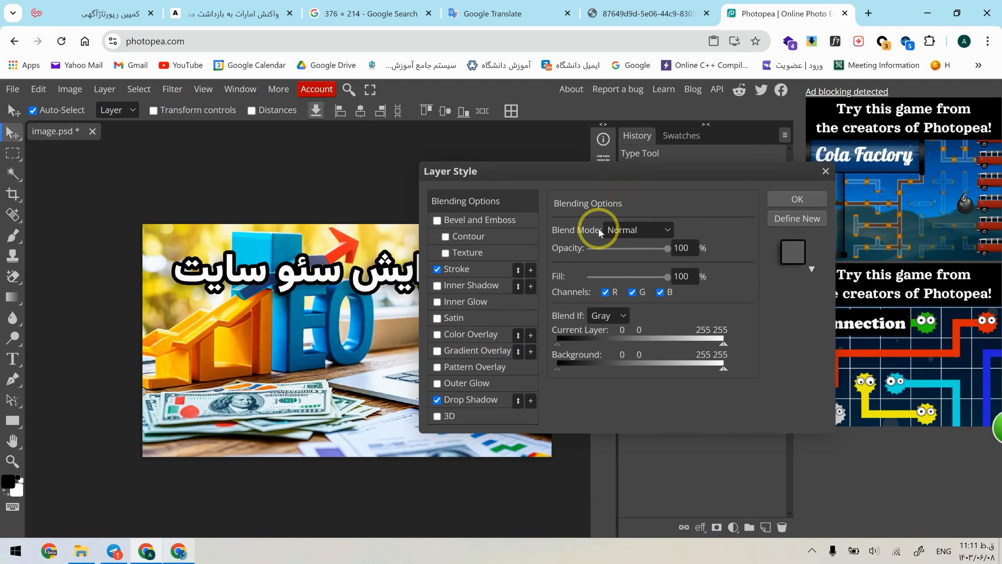
left_click(457, 269)
left_click(597, 233)
left_click_drag(676, 233, 663, 236)
type("15")
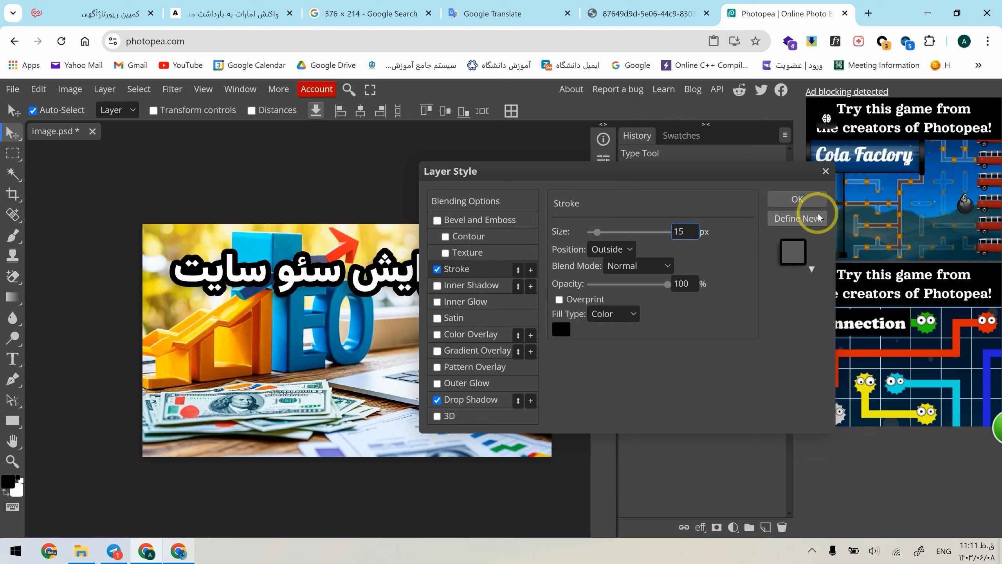
left_click(806, 201)
left_click_drag(307, 271, 306, 269)
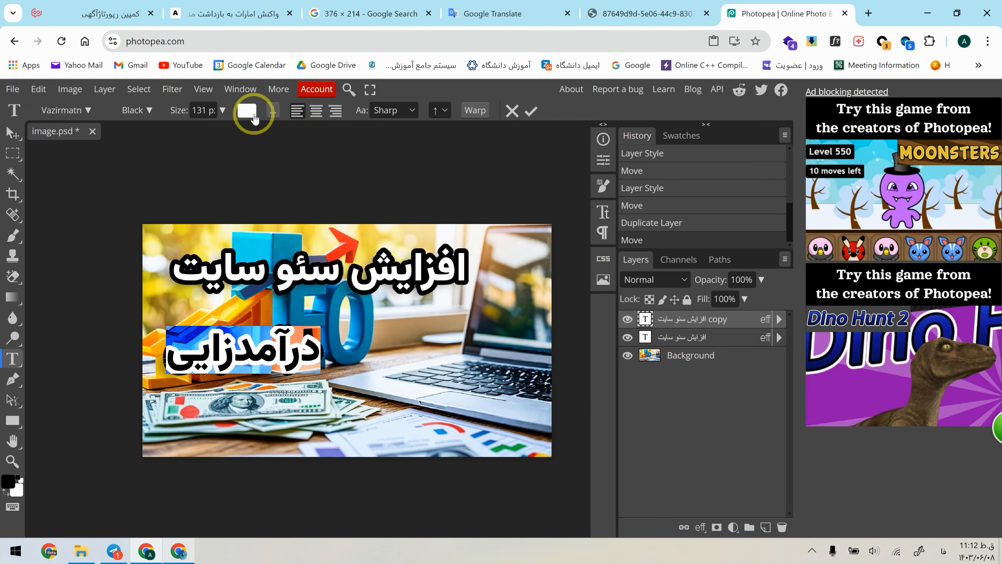
Step: Recolour the text "درآمدزایی" with the red sampled from the chart on the paper in the picture
left_click(247, 111)
left_click_drag(213, 256, 306, 257)
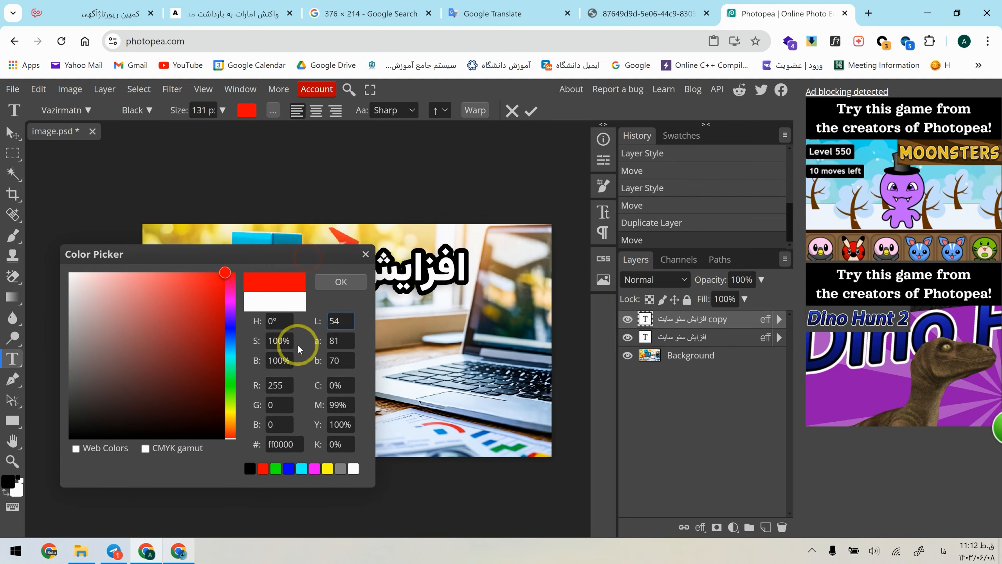
left_click(458, 428)
left_click(318, 282)
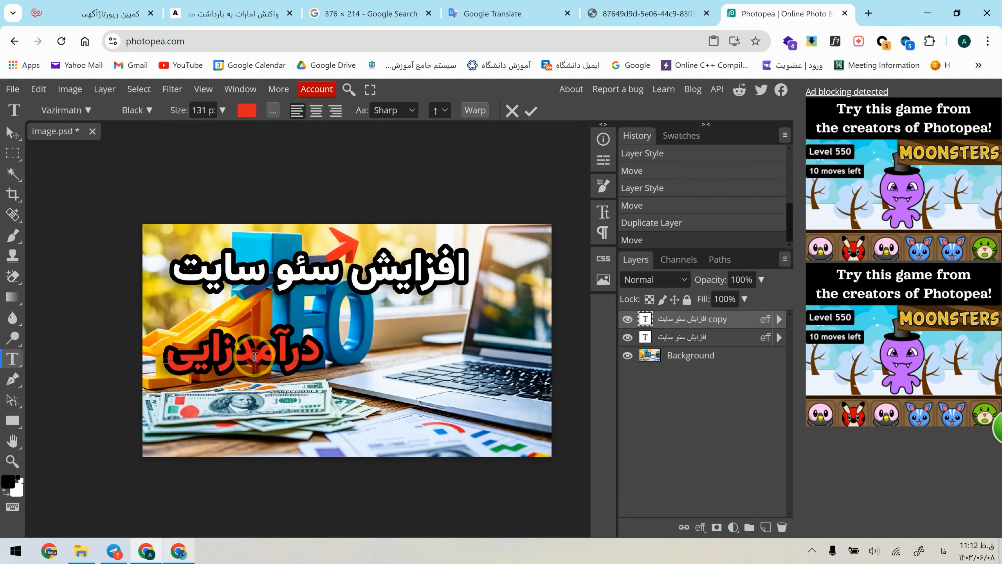
Step: Change the stroke of the red "درآمدزایی" text layer to white
right_click(692, 319)
left_click(609, 183)
left_click(479, 272)
left_click(797, 198)
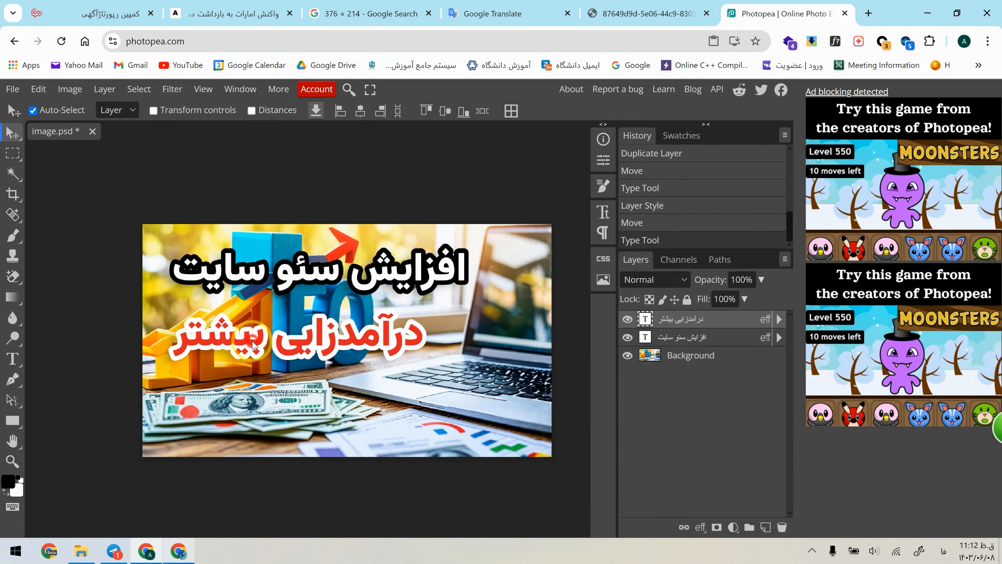
Step: Extend the red text to "درآمدزایی بیشتر" and position it beneath the keyword text
left_click_drag(252, 341, 252, 347)
scroll(320, 361, "right", 2)
scroll(321, 361, "left", 3)
scroll(320, 364, "down", 3)
scroll(211, 361, "up", 3)
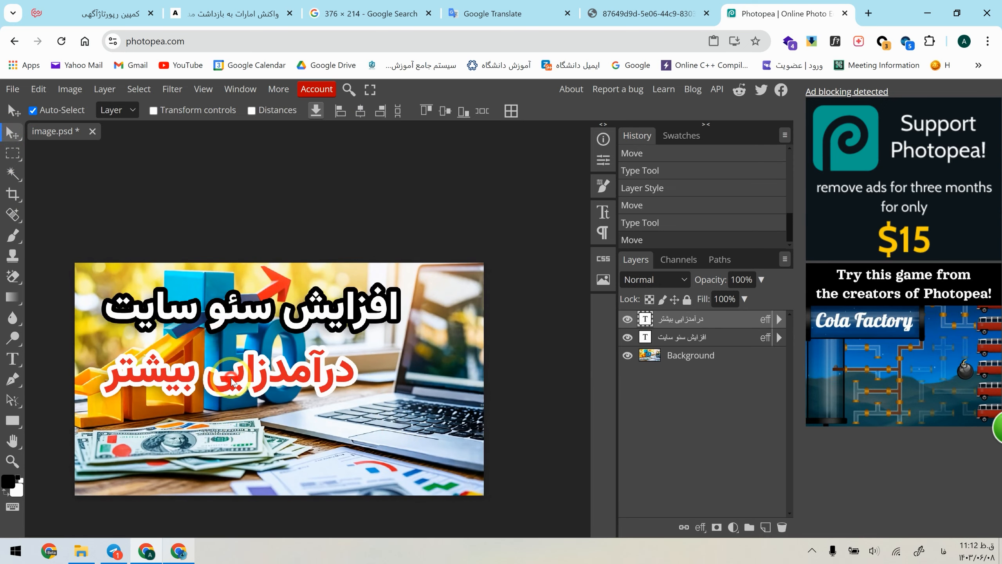
scroll(249, 416, "down", 1)
scroll(249, 416, "down", 1)
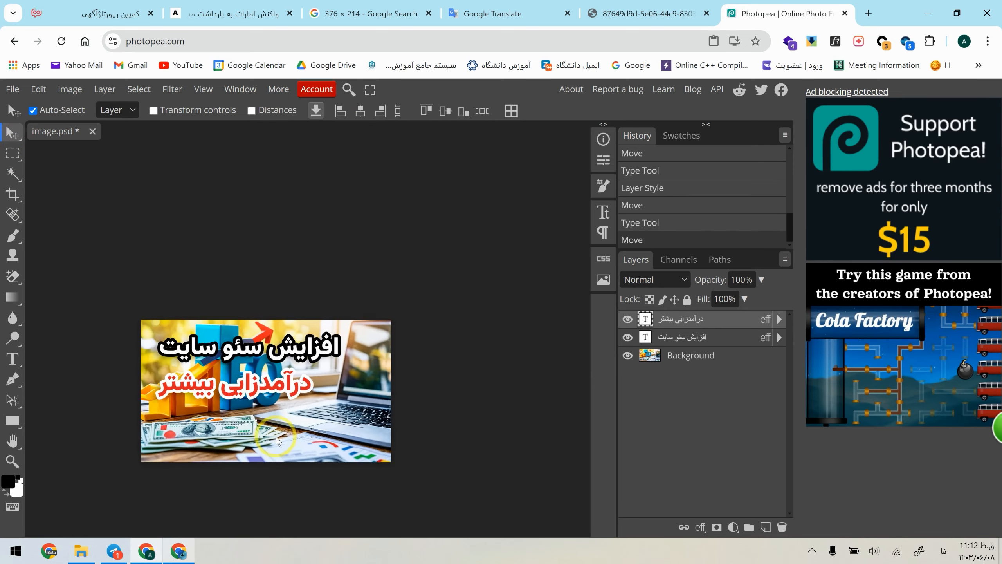
scroll(252, 419, "up", 2)
Step: Export the finished picture as a JPG named image at 1344 × 765 px with 100% quality
left_click(12, 89)
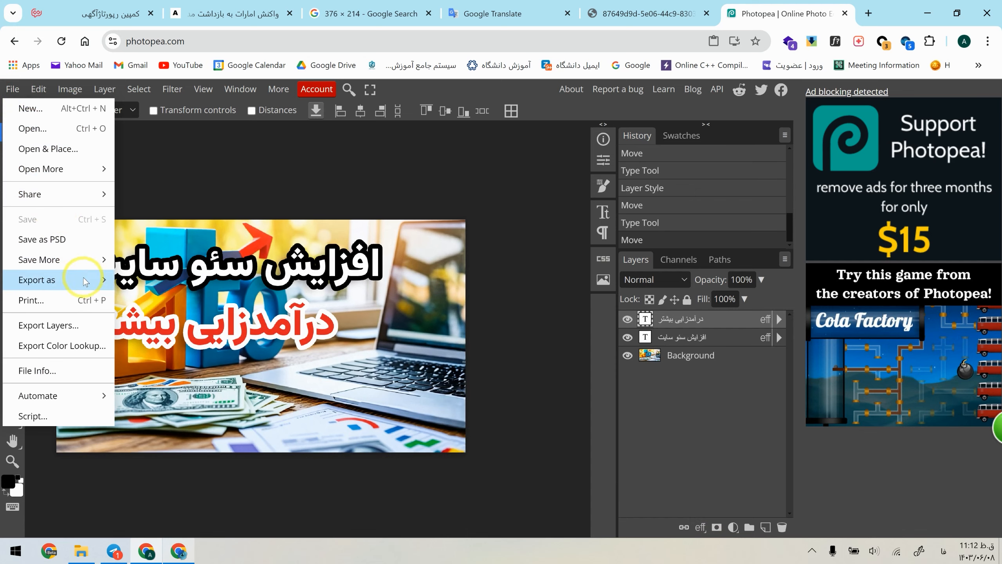
mouse_move(90, 280)
left_click(179, 296)
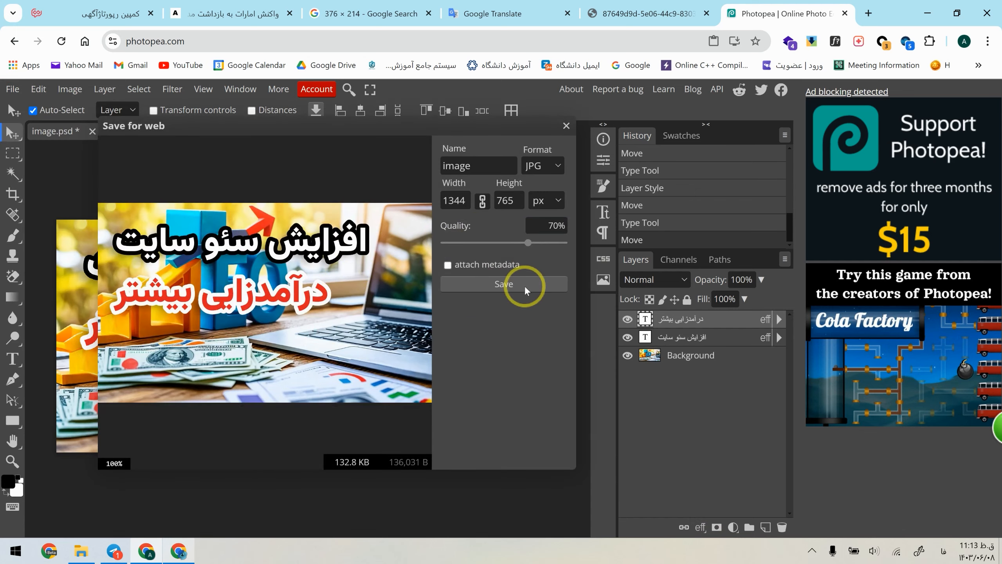
left_click_drag(528, 242, 584, 237)
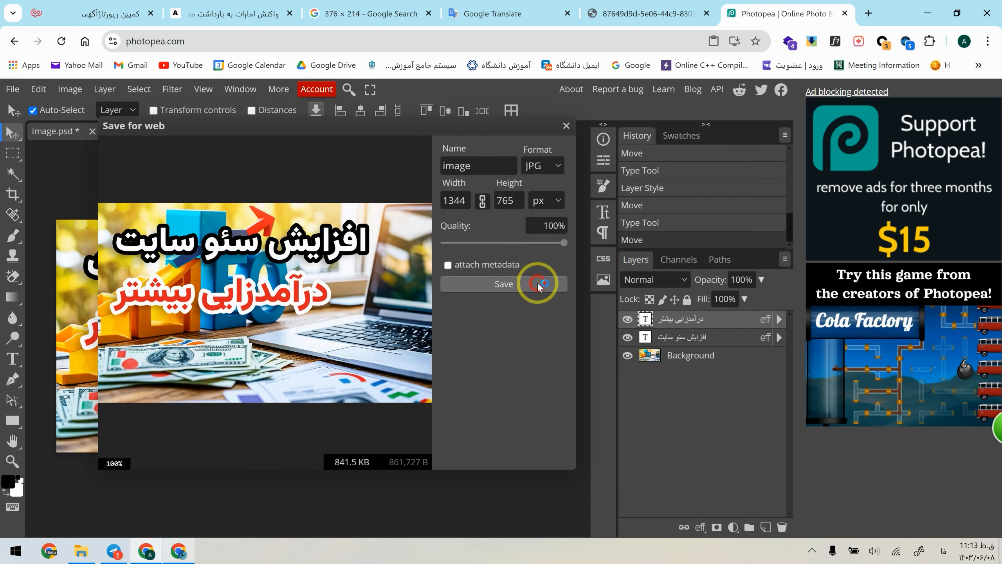
left_click(539, 286)
left_click(492, 197)
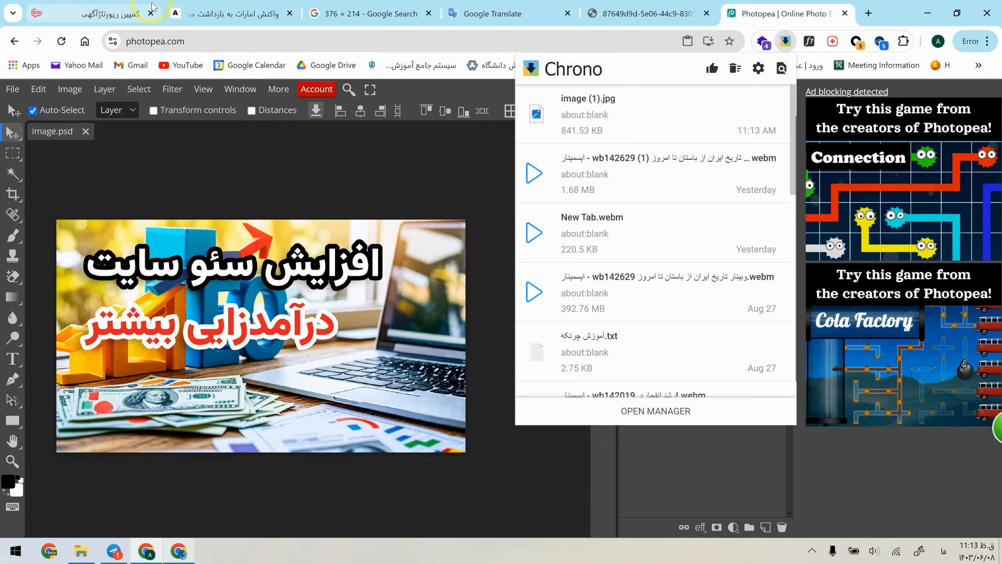
Step: Switch to the Tesmino article editor and upload image (1).jpg from the Desktop into the blank space at the start of the article
left_click(134, 11)
left_click(726, 263)
key("ctrl+Home")
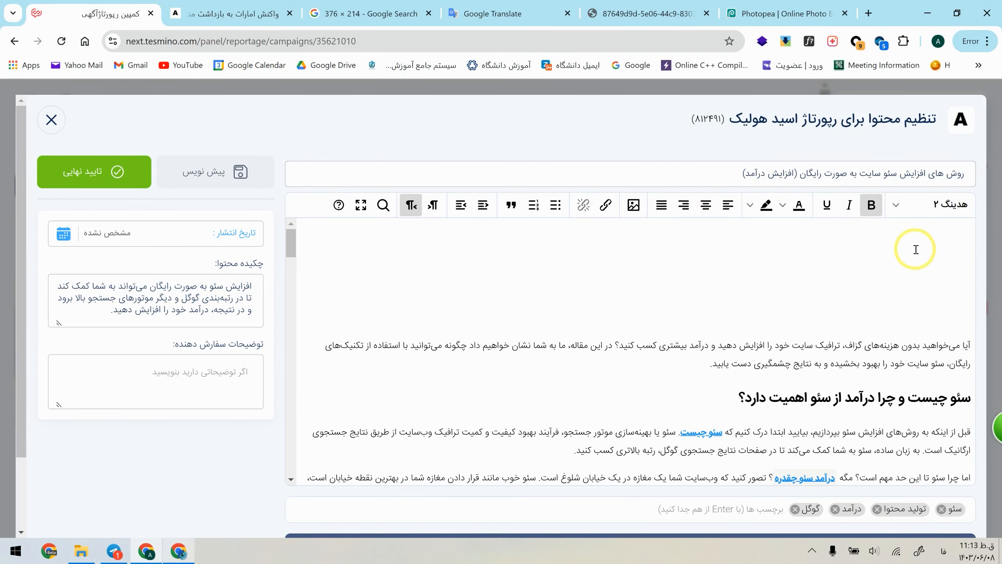
left_click(915, 249)
left_click(633, 204)
left_click(636, 273)
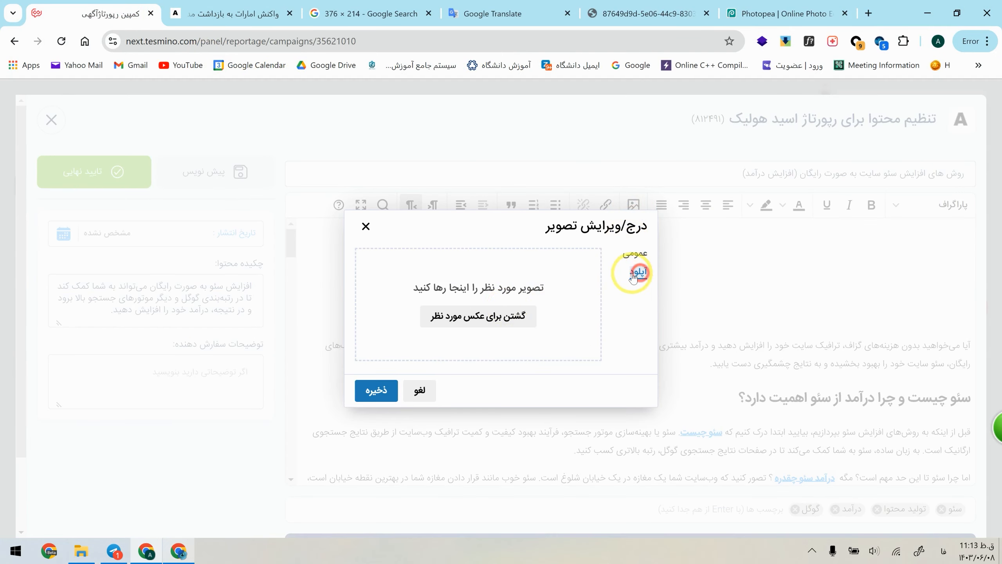
left_click(487, 314)
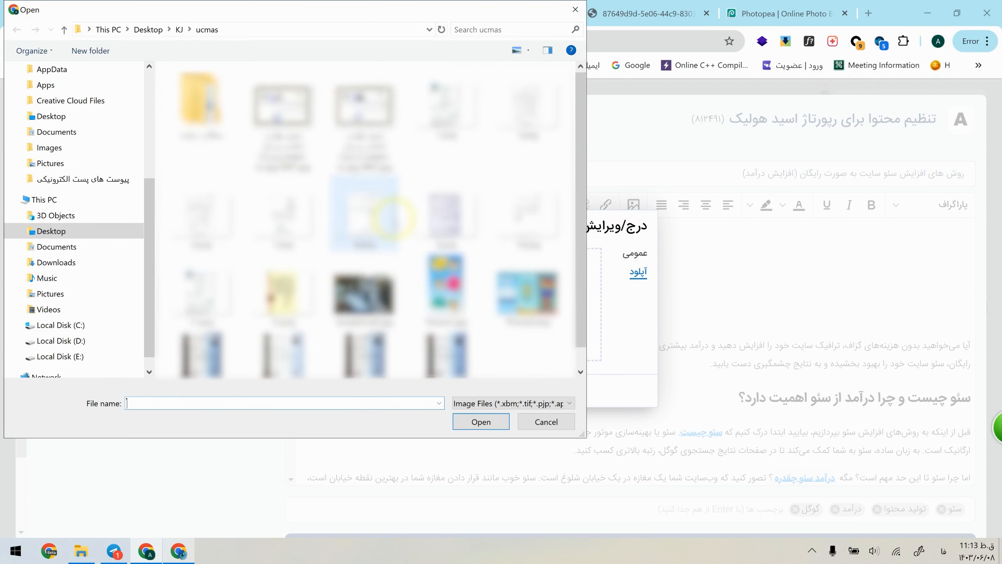
scroll(51, 97, "up", 5)
left_click(51, 95)
left_click(363, 194)
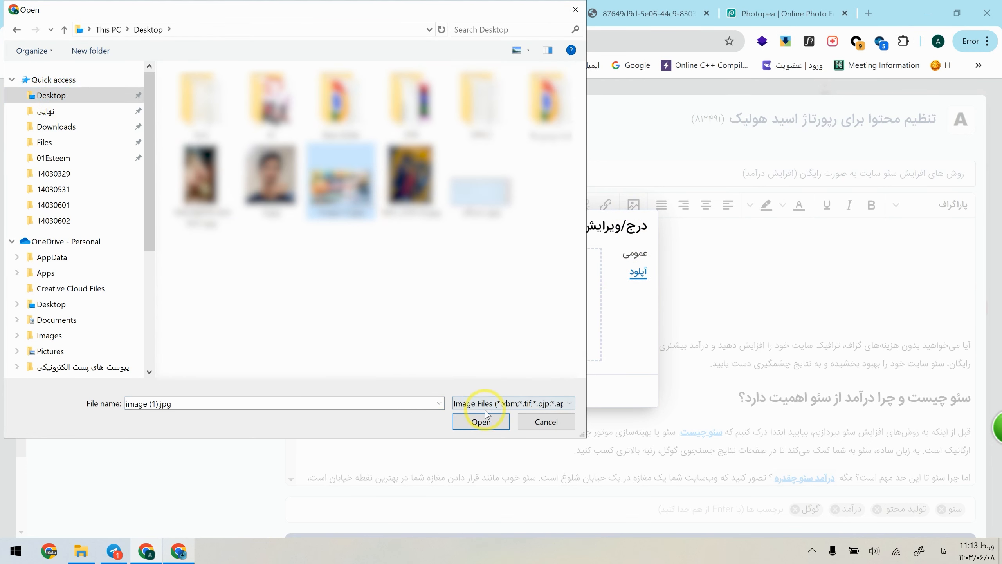
left_click(487, 422)
Step: Give the uploaded picture the alternative text "افزایش سئو سایت" and insert it into the article
left_click(547, 311)
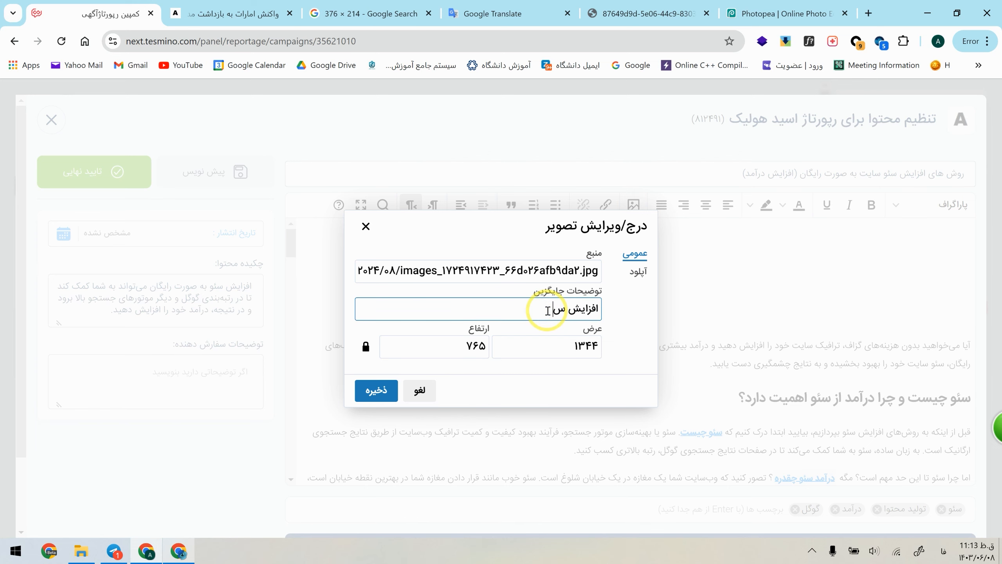
type("افزایش سئو سای")
type("ت")
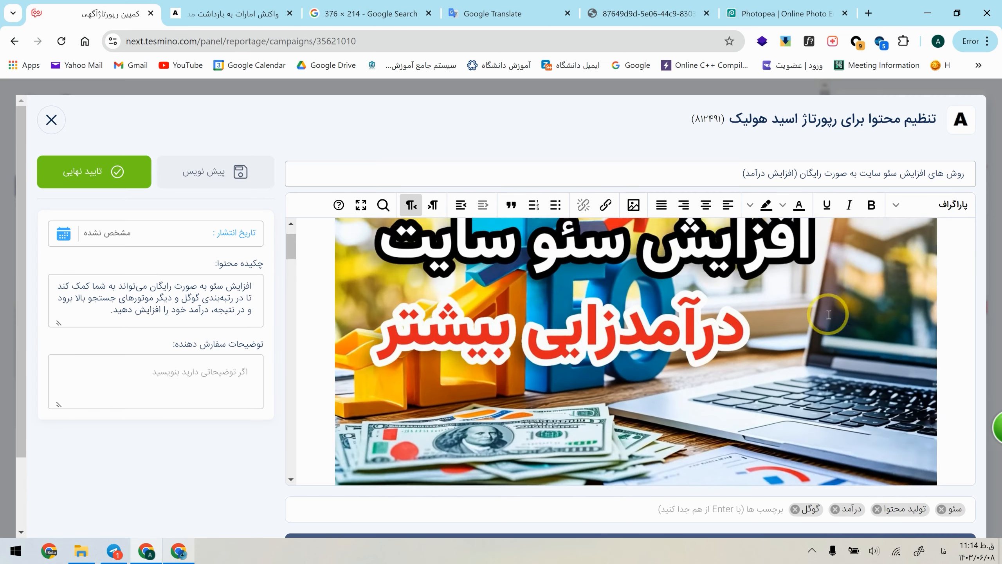
scroll(831, 316, "up", 1)
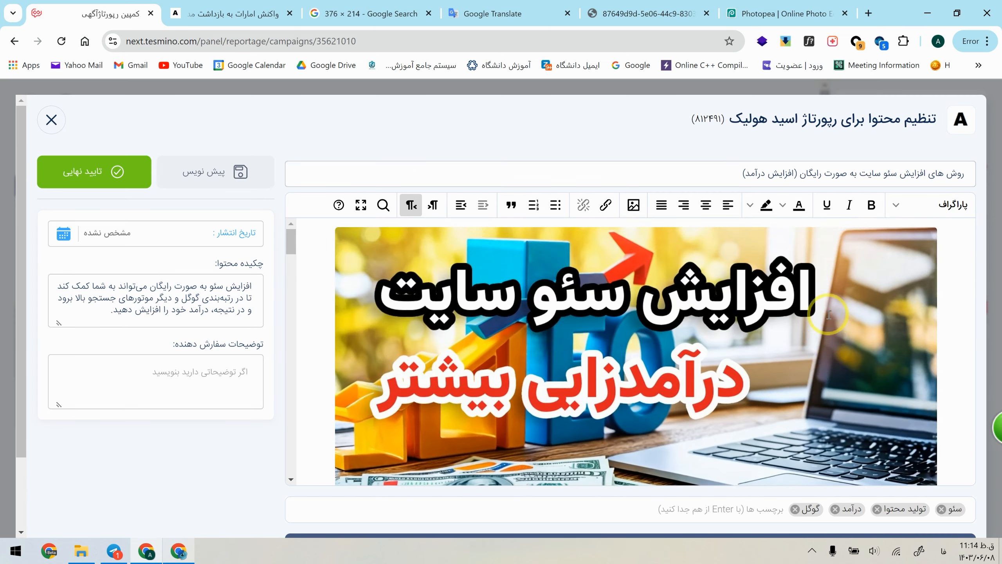
Step: Go through the article below the cover picture and place the insertion point in the blank space above the conclusion heading
left_click(828, 315)
scroll(829, 314, "down", 3)
scroll(828, 315, "down", 5)
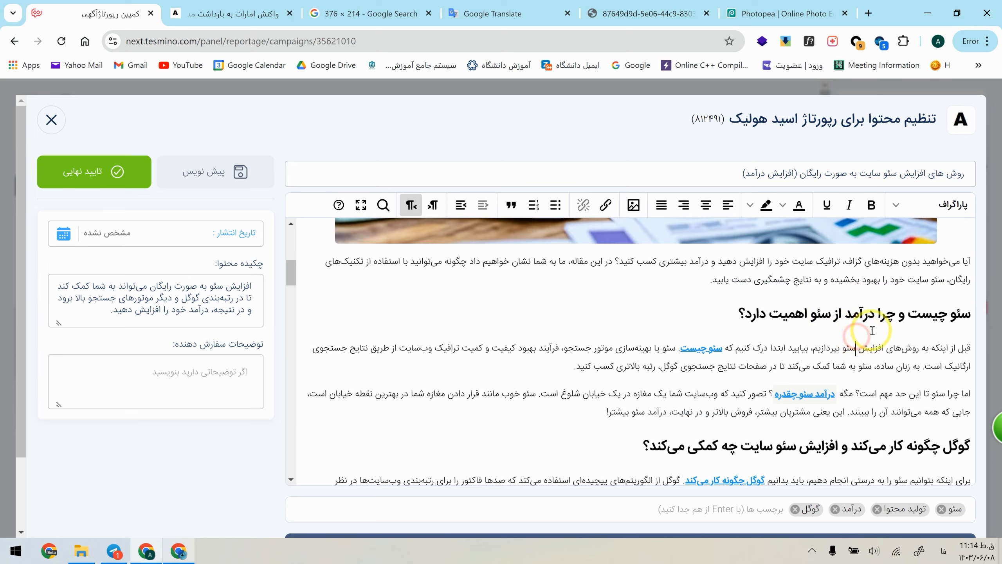
scroll(907, 328, "down", 6)
left_click(925, 333)
key("alt+Tab")
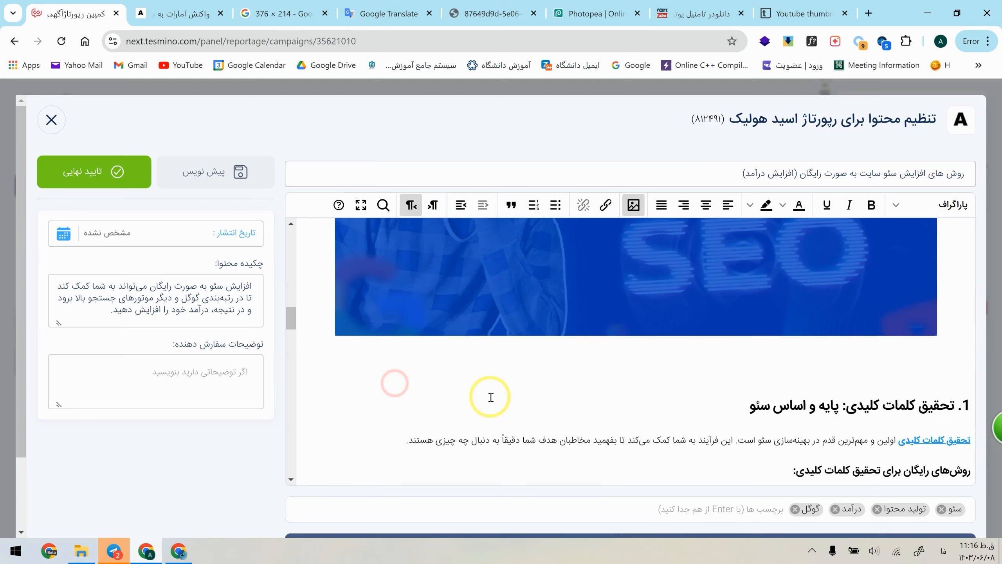
left_click(787, 379)
scroll(773, 356, "down", 20)
left_click(771, 309)
Step: Switch to Telegram, open the blue chain-link image, follow its files.ddosxd.ru link to the browser and copy the image there
left_click(130, 545)
left_click(425, 249)
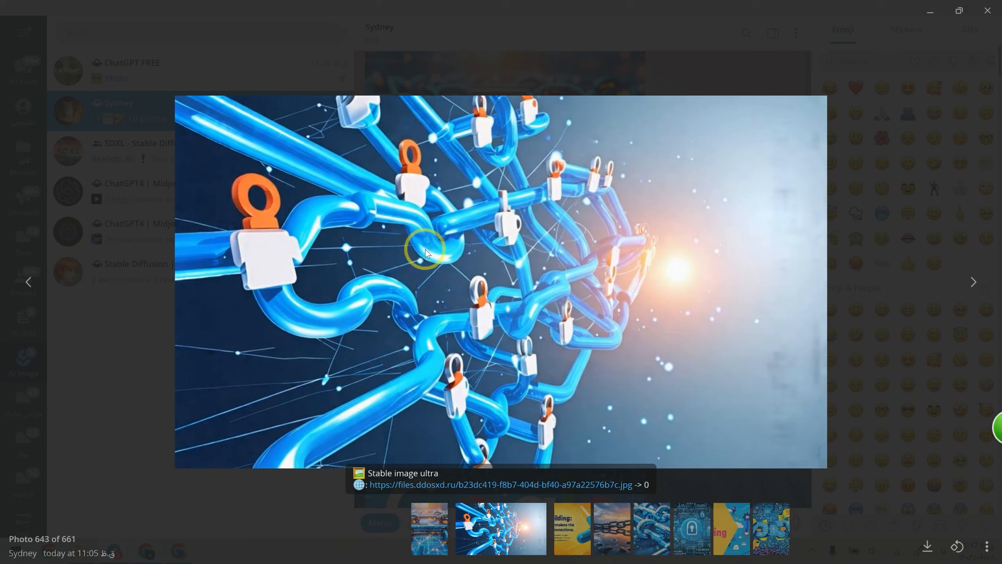
right_click(462, 266)
left_click(488, 301)
left_click(507, 482)
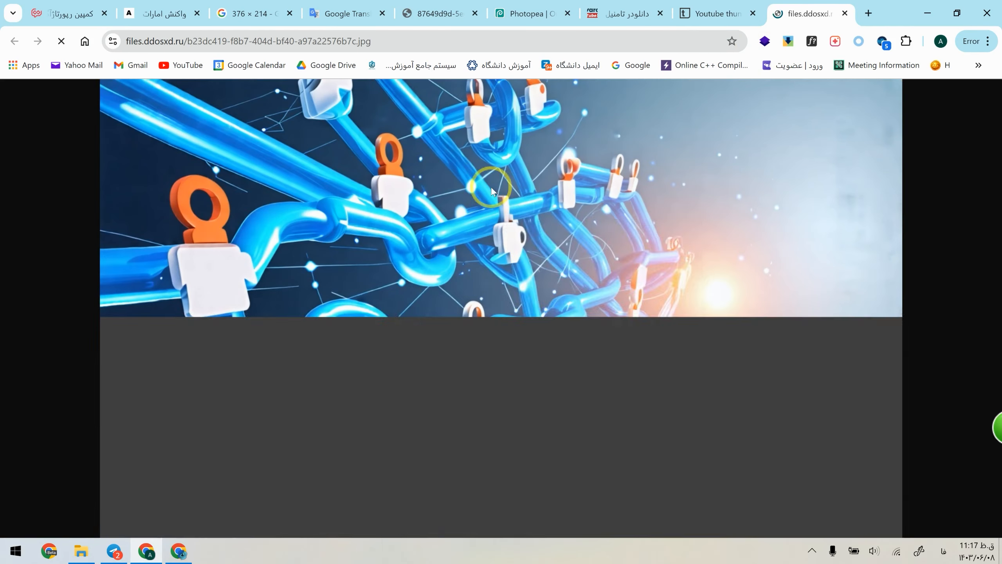
right_click(505, 213)
left_click(538, 268)
Step: Switch to Photopea, paste the chain-link image into image.psd and move its layer beneath both text layers
left_click(684, 5)
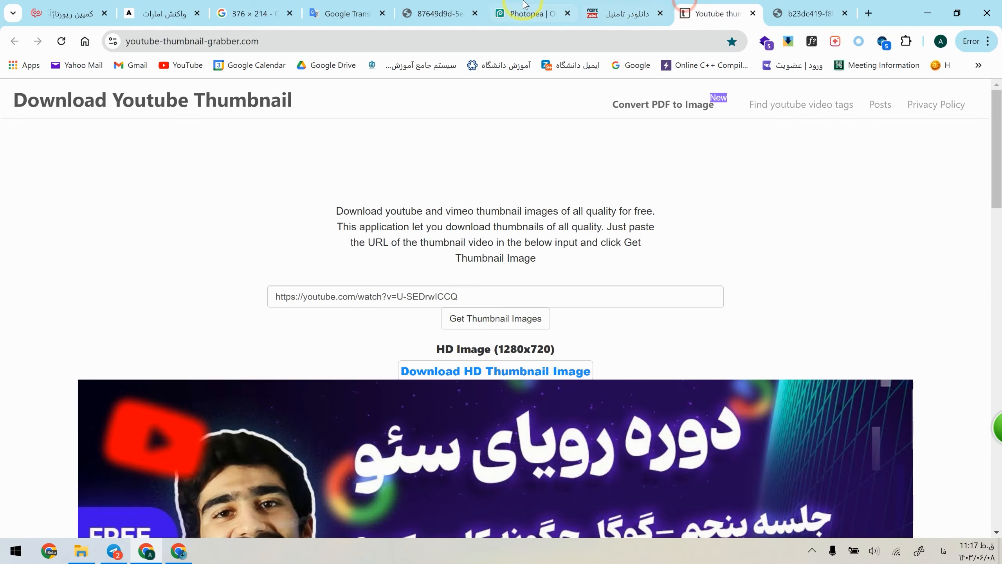
left_click(529, 13)
left_click(14, 133)
left_click(241, 262)
key("ctrl+v")
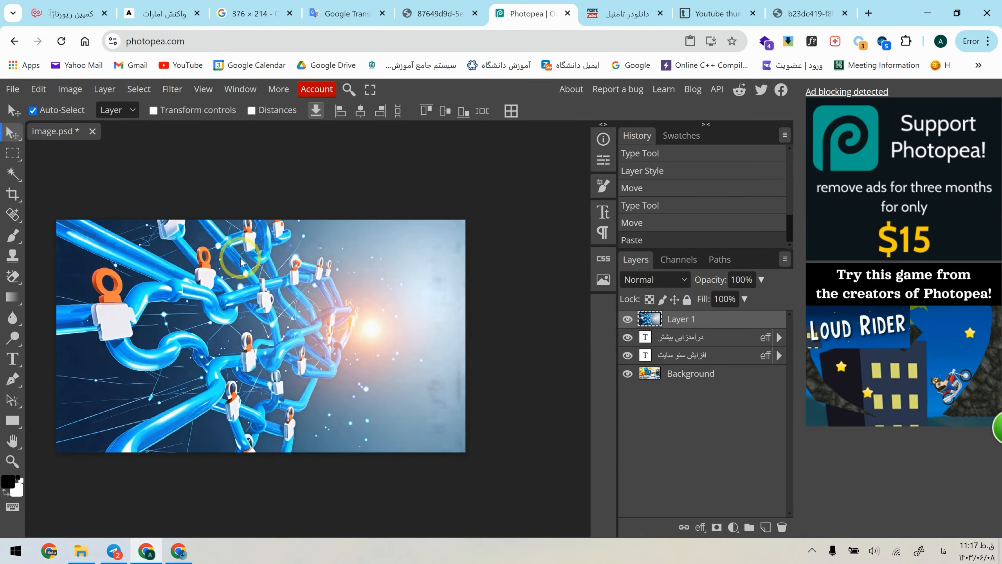
left_click_drag(666, 319, 658, 366)
Step: Shift the white keyword text sideways and replace its wording with "تاثیر لینک سازی"
left_click_drag(256, 272, 302, 275)
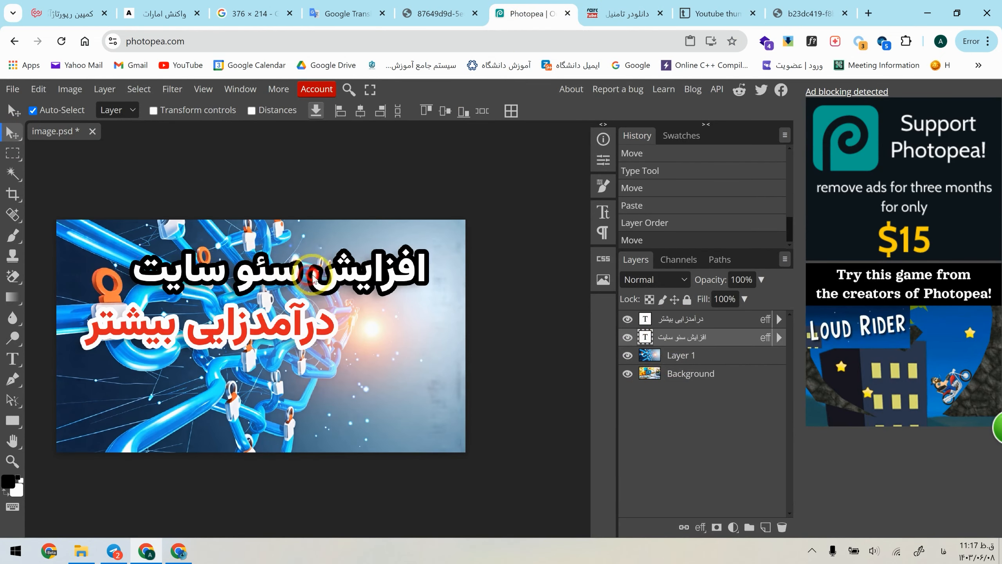
double_click(312, 275)
key("ctrl+a")
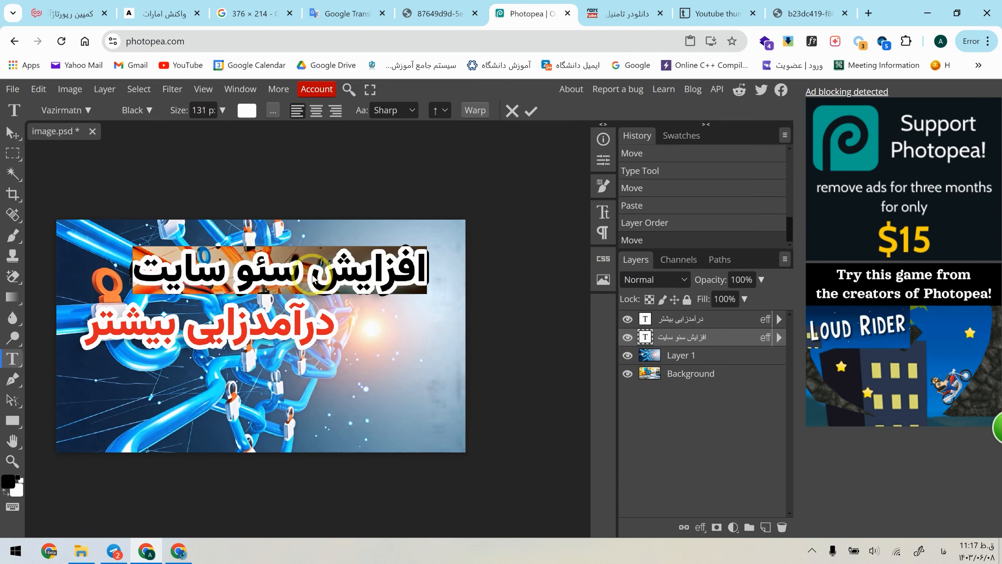
type("تاثیر لینک")
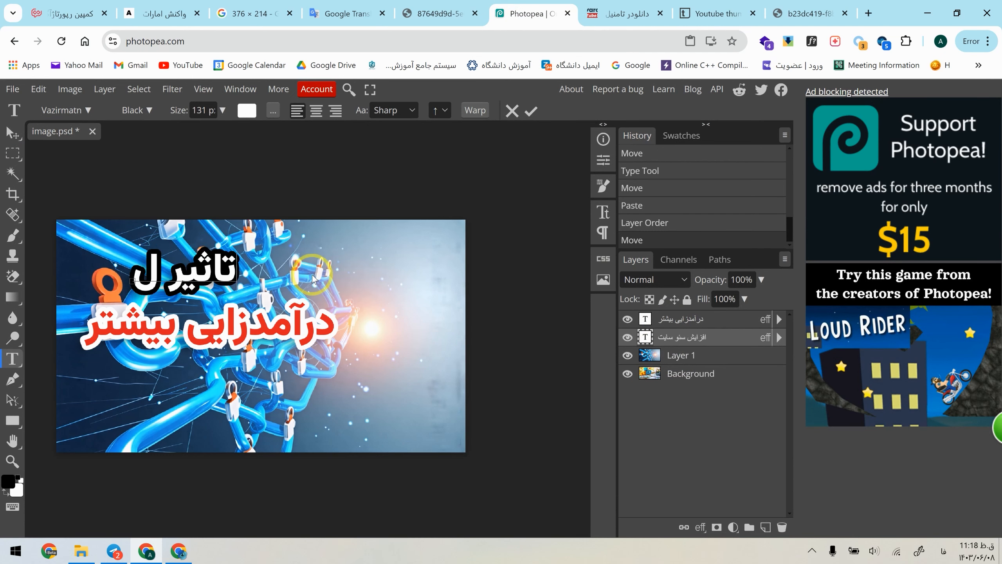
type(" سازی")
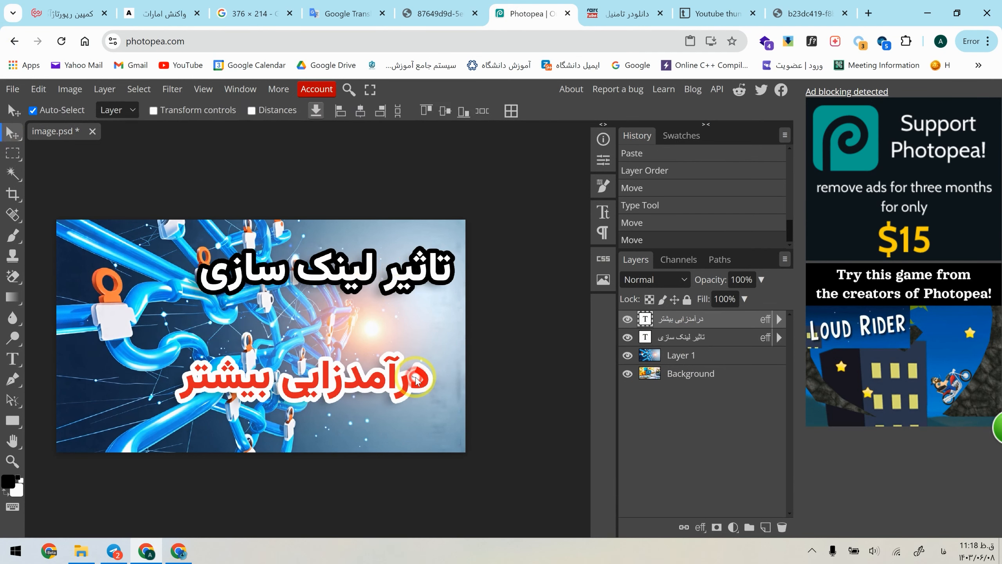
Step: Replace the wording of the red text layer with "در سئو"
double_click(415, 377)
key("ctrl+a")
type("در سئو")
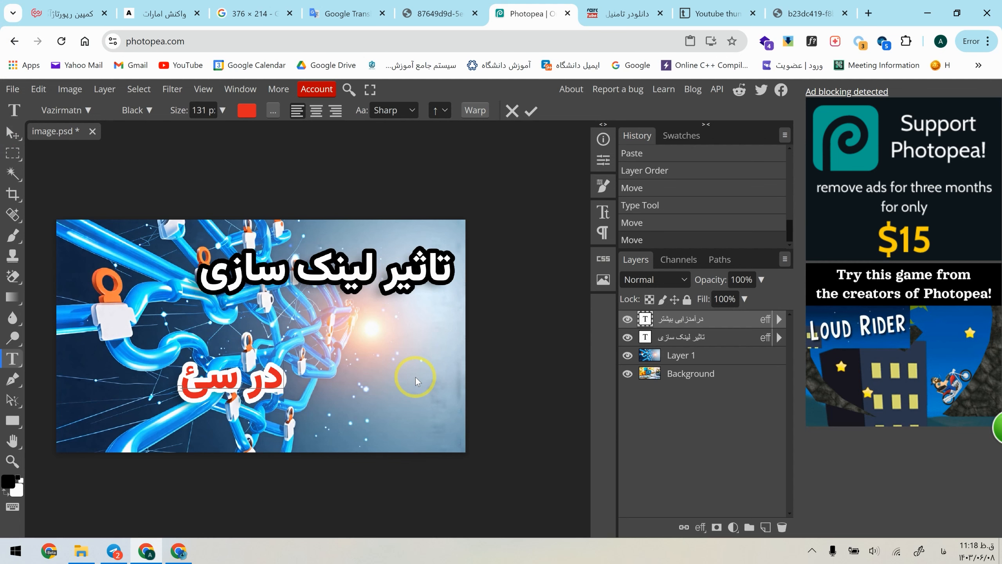
key("BackSpace")
type("و")
left_click(8, 133)
Step: Reduce the "تاثیر لینک سازی" text to 86 px and place the red "در سئو" directly beneath it
double_click(367, 272)
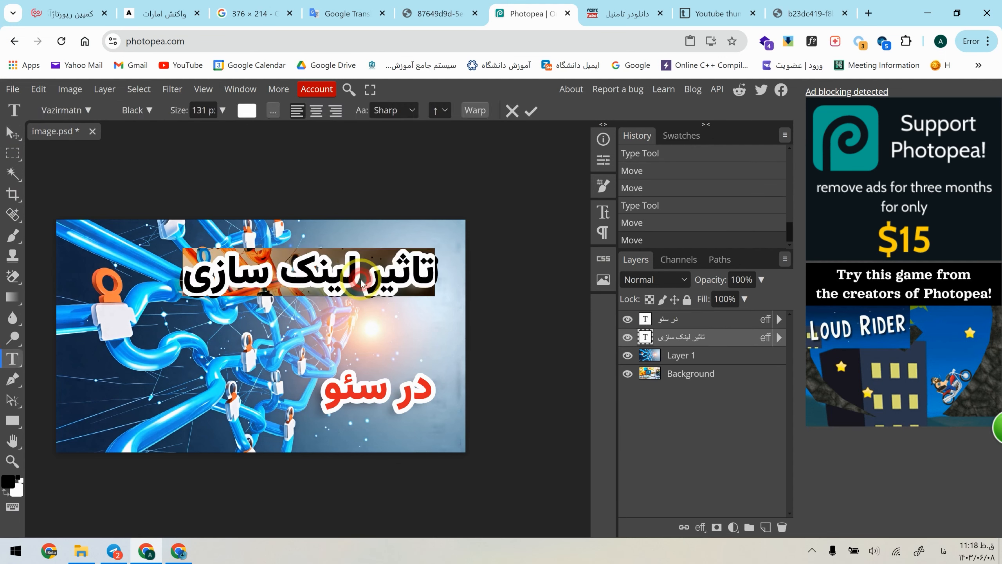
double_click(370, 352)
left_click(410, 280)
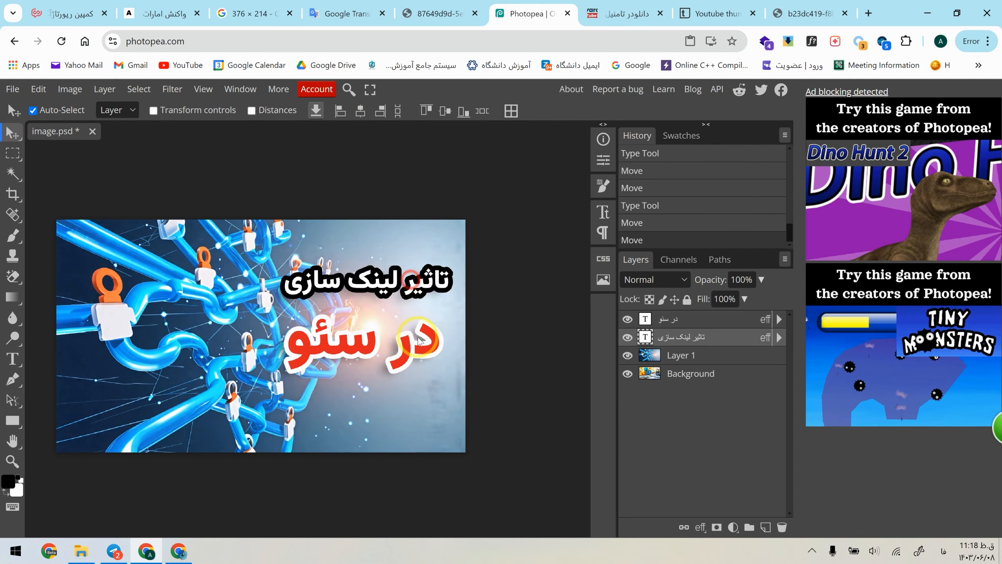
left_click_drag(418, 340, 417, 334)
Step: Duplicate the white text layer below the red text and change the copy's wording to "چقدر است؟"
left_click_drag(386, 286, 379, 393)
key("ctrl+z")
type("چق")
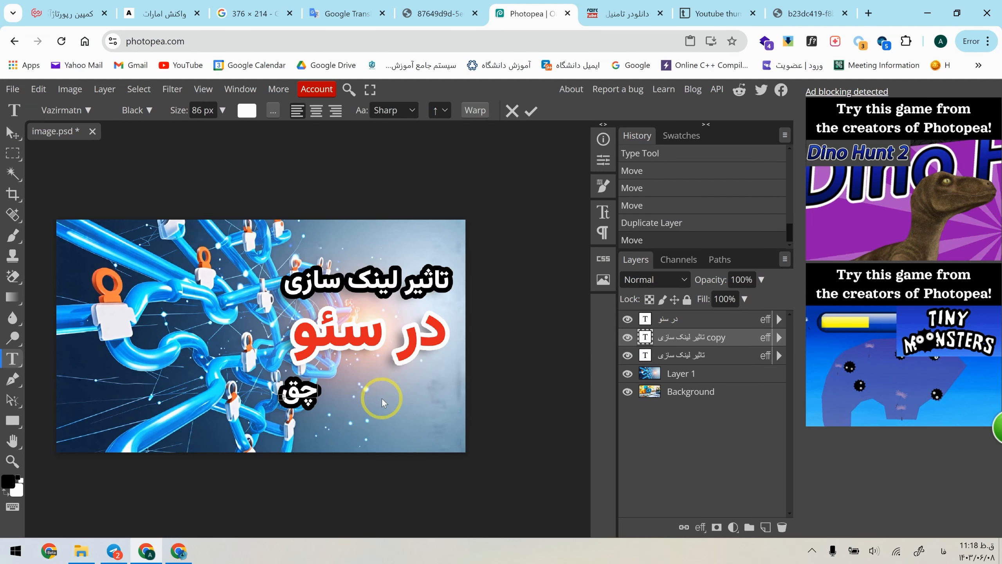
type("در است؟")
left_click(13, 133)
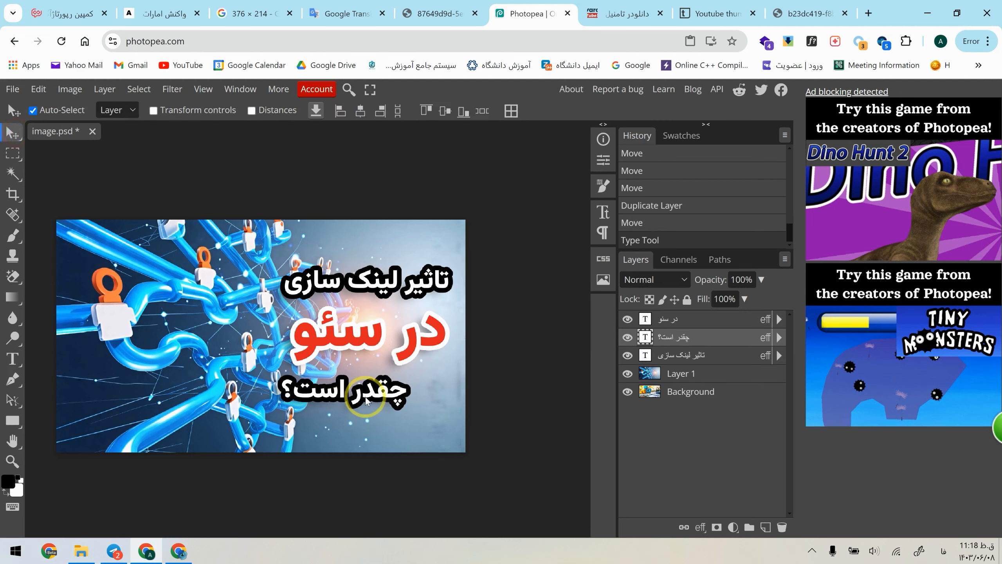
Step: Export the finished link-building picture as a JPG and switch back to the Tesmino article editor
left_click(12, 89)
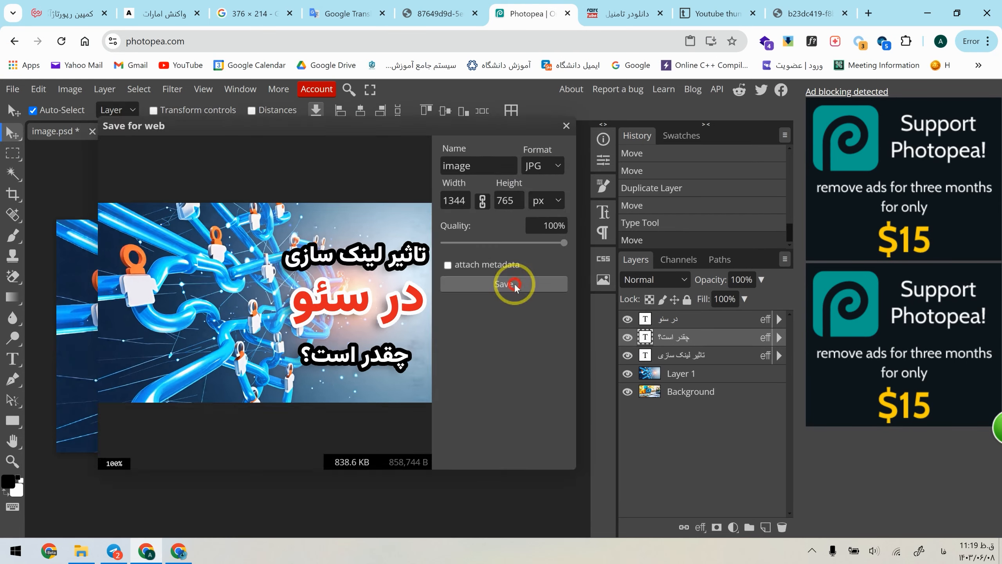
left_click(515, 285)
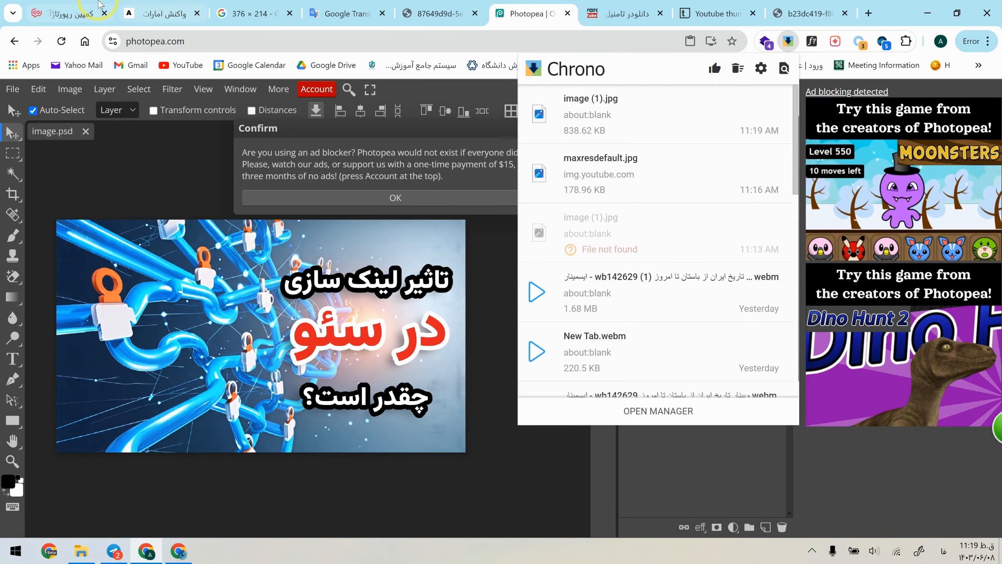
left_click(90, 10)
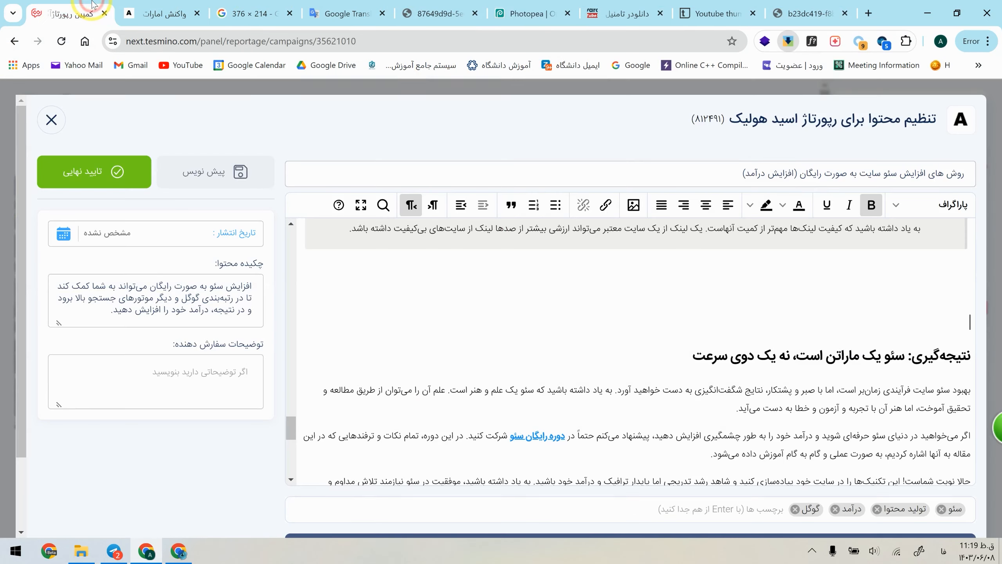
Step: Upload the link-building picture above the conclusion heading with alternative text beginning "تاثیر لینک سازی" and insert it
left_click(634, 205)
left_click(634, 273)
left_click(480, 314)
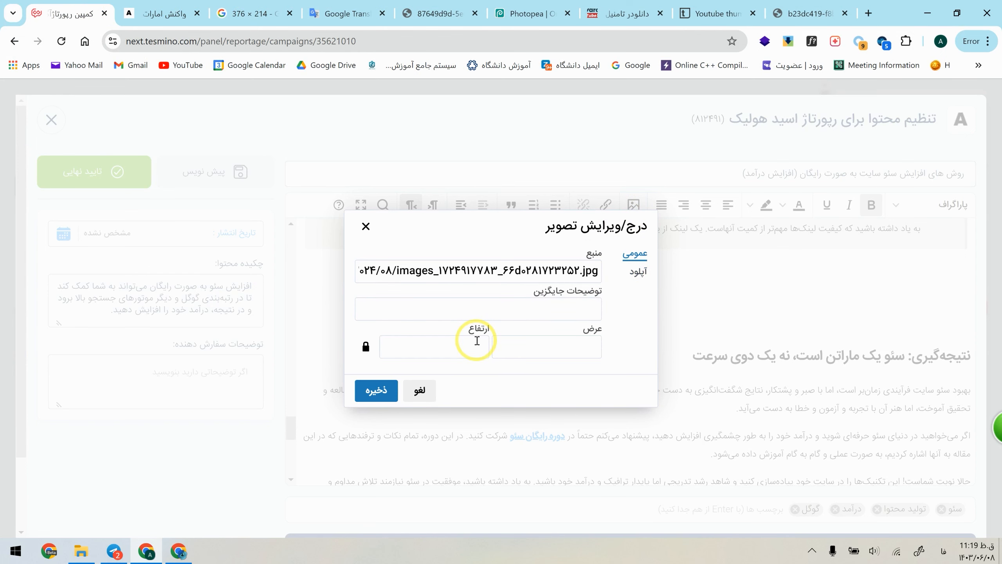
left_click(583, 308)
type("تات")
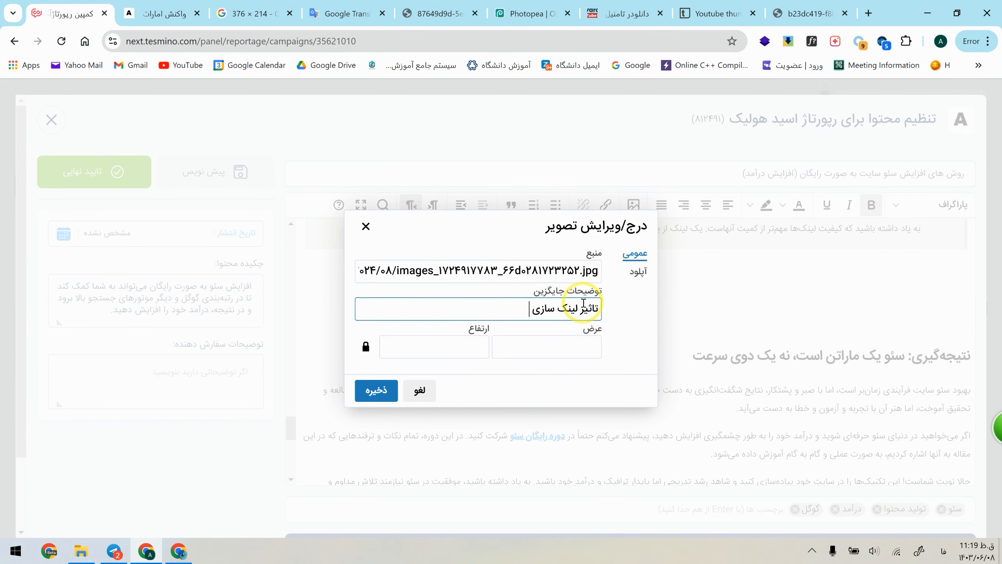
left_click(381, 394)
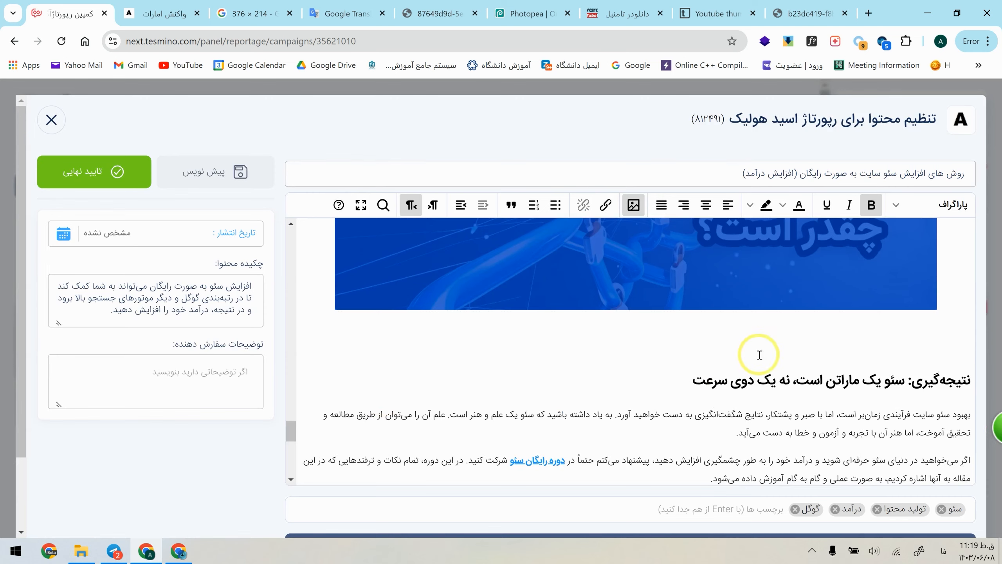
Step: Review the whole article from the cover picture to the closing questions, including picture placement and the publisher's rule checks
scroll(760, 355, "up", 8)
scroll(758, 320, "up", 10)
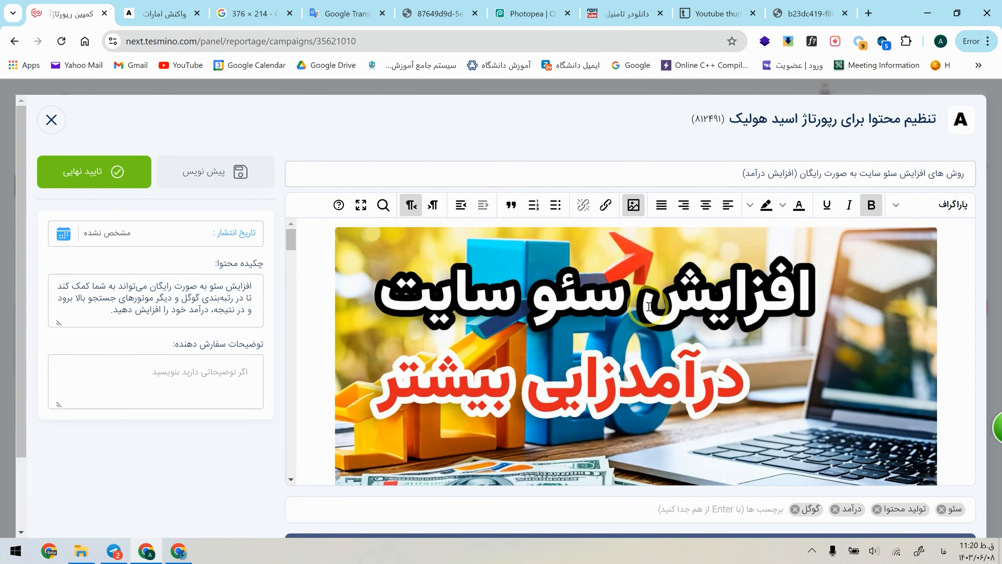
scroll(649, 306, "down", 6)
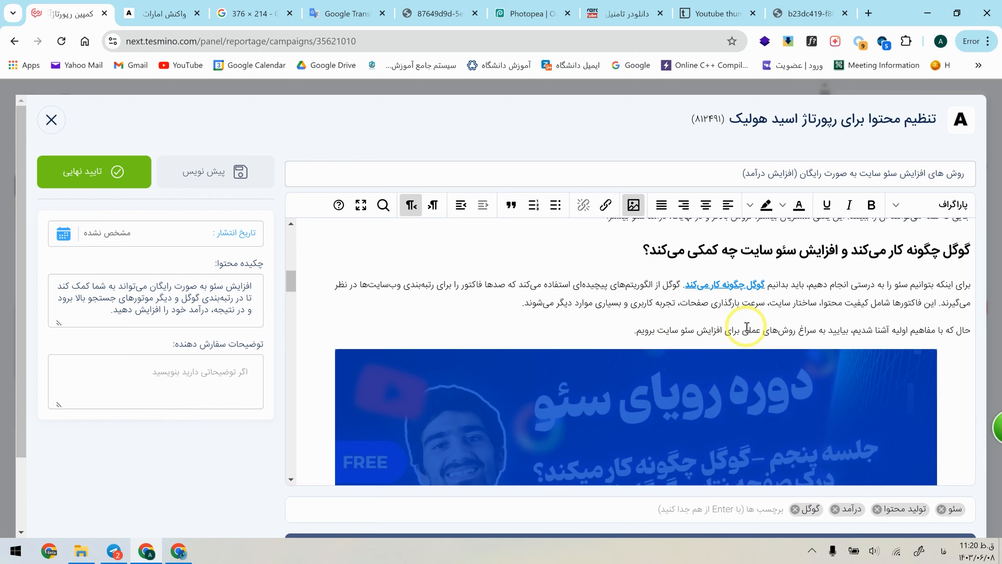
left_click(748, 329)
scroll(766, 367, "down", 15)
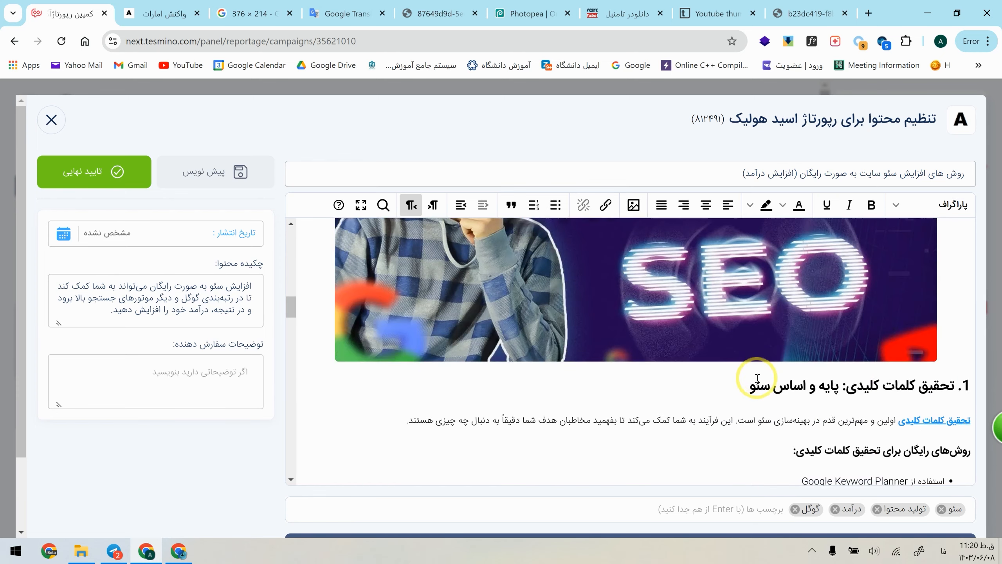
scroll(757, 378, "down", 15)
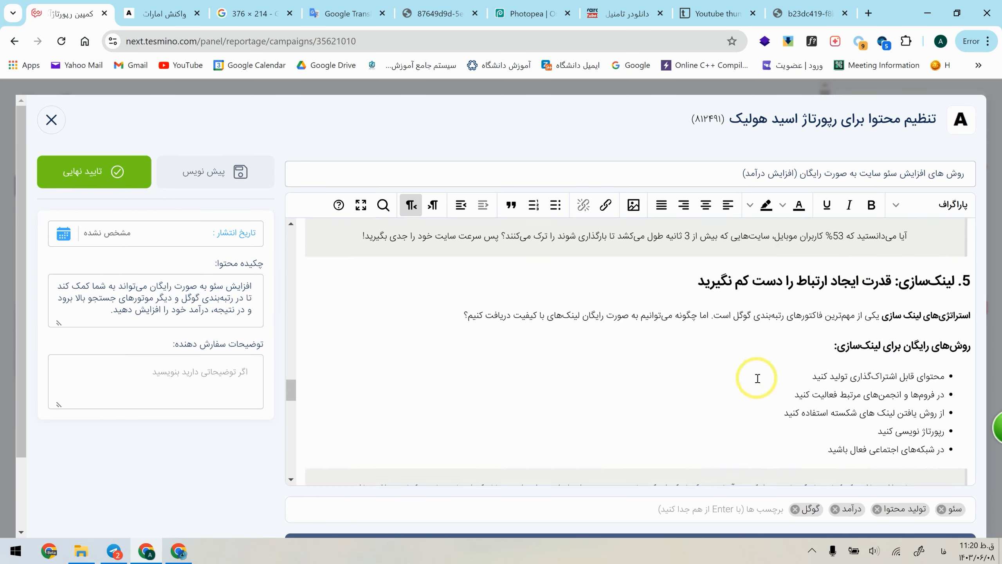
scroll(762, 350, "down", 3)
scroll(808, 360, "up", 10)
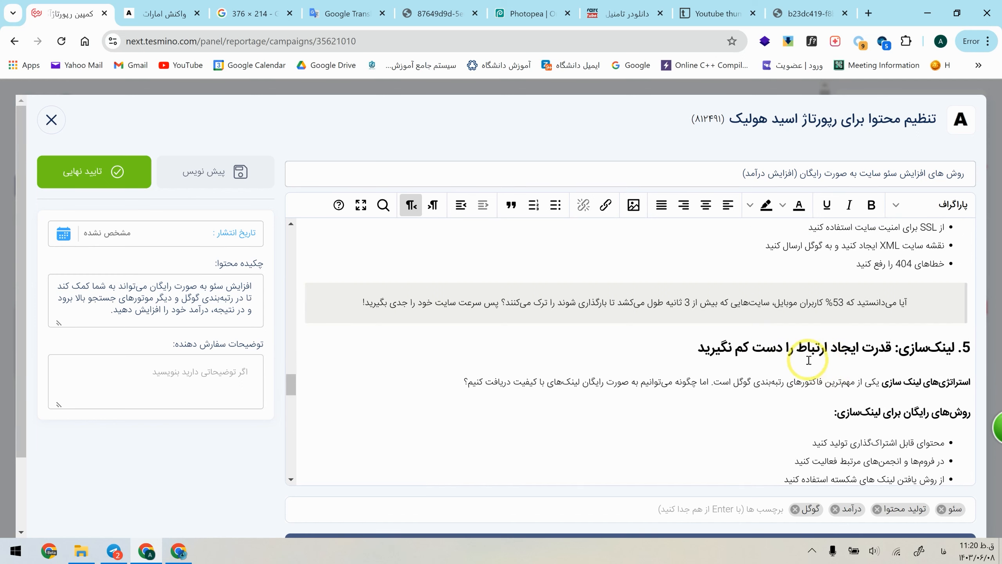
scroll(786, 364, "down", 8)
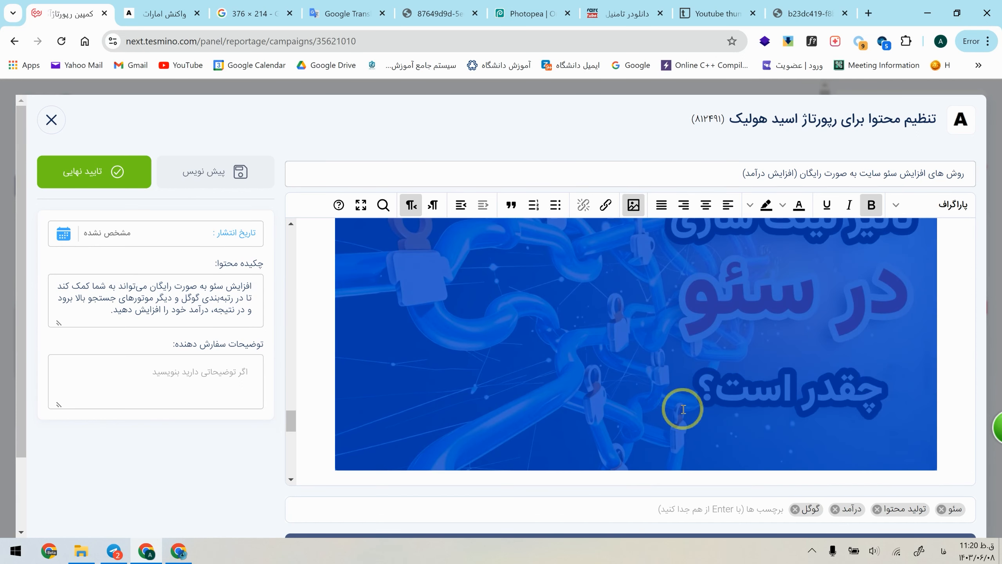
left_click(931, 364)
scroll(936, 361, "down", 3)
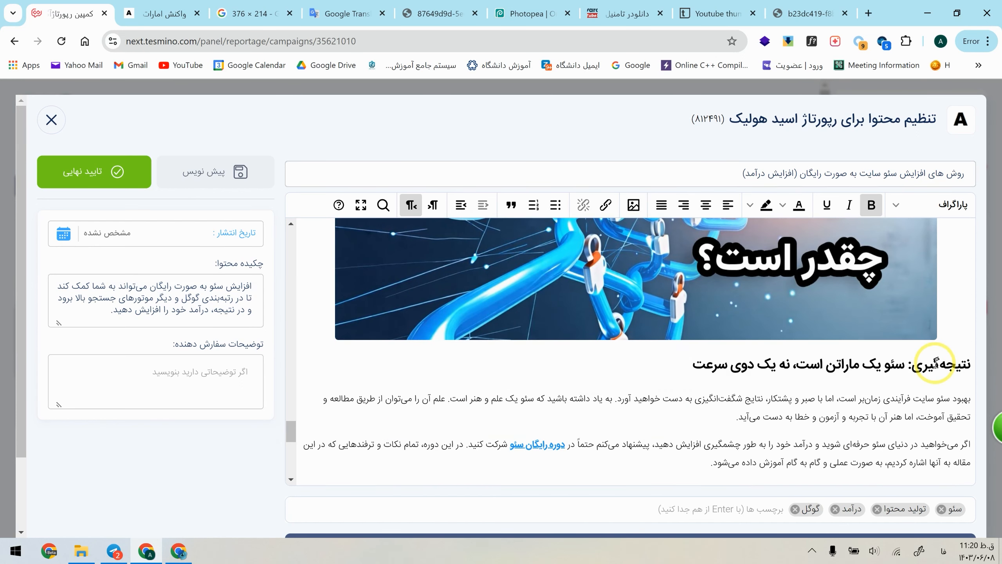
scroll(903, 383, "down", 8)
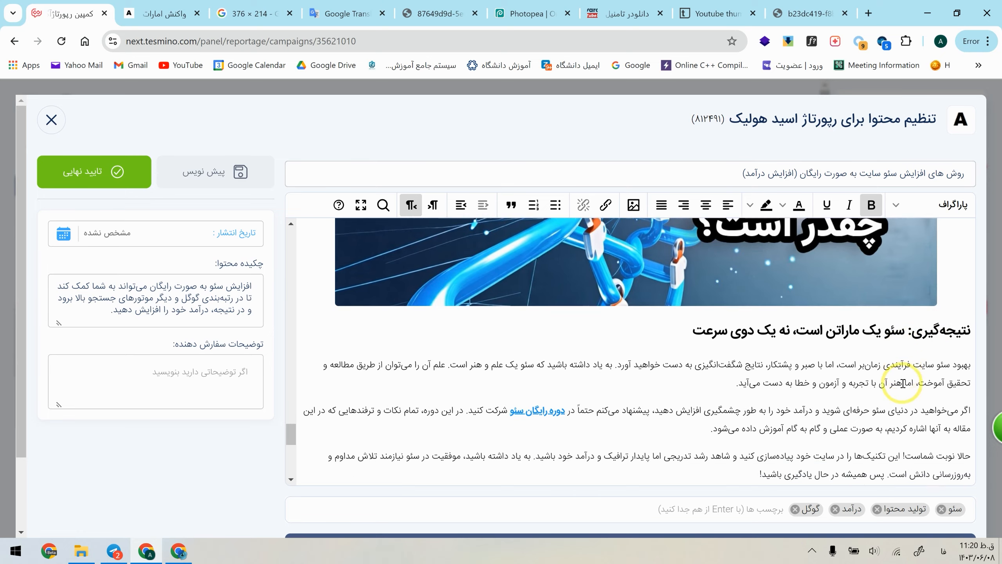
scroll(399, 417, "down", 2)
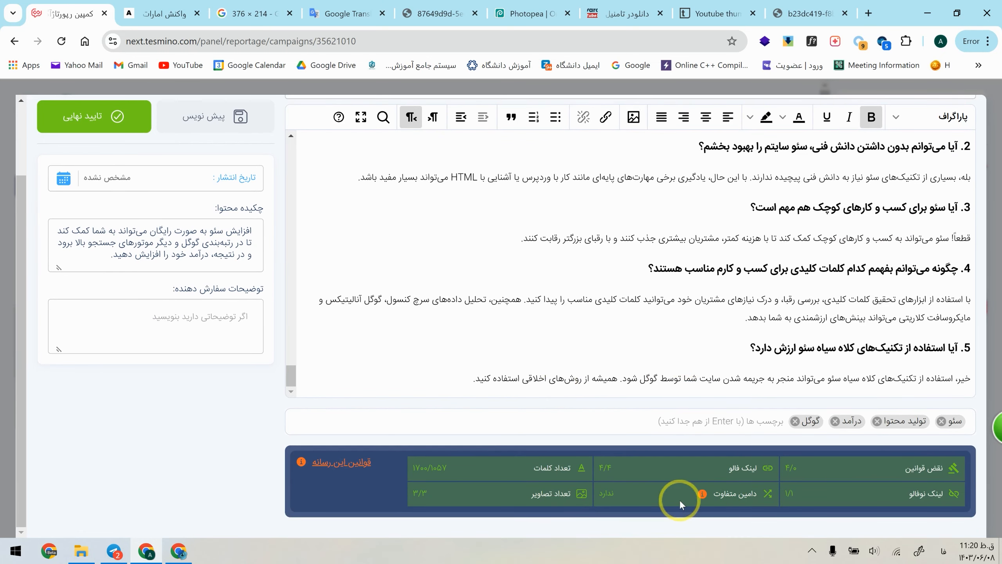
Step: Set the publication date to 1403/06/13 and write a customer note asking for attention to the title, meta description, H2–H6 tags and image alt texts
left_click(164, 175)
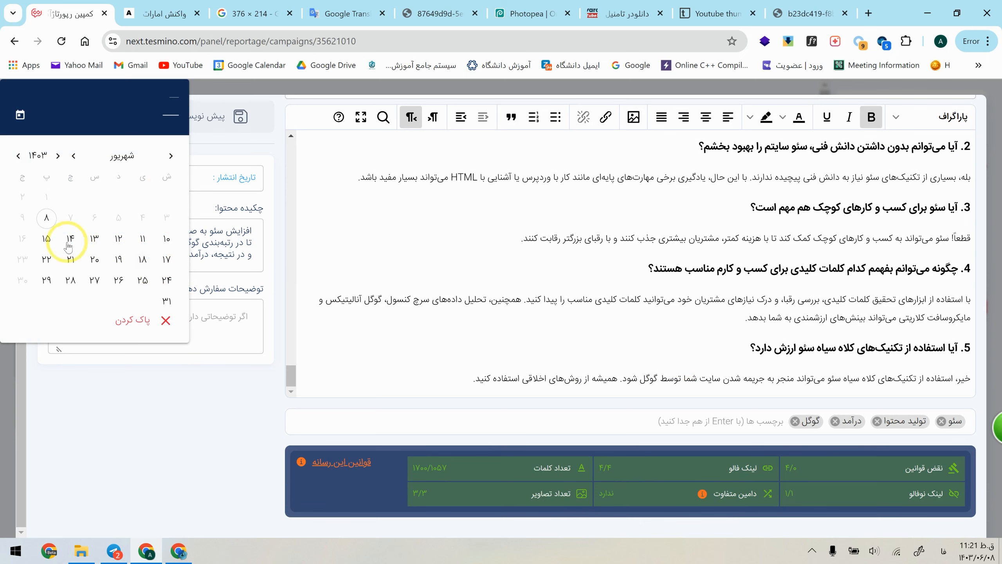
left_click(95, 238)
left_click(144, 319)
type("لطفا")
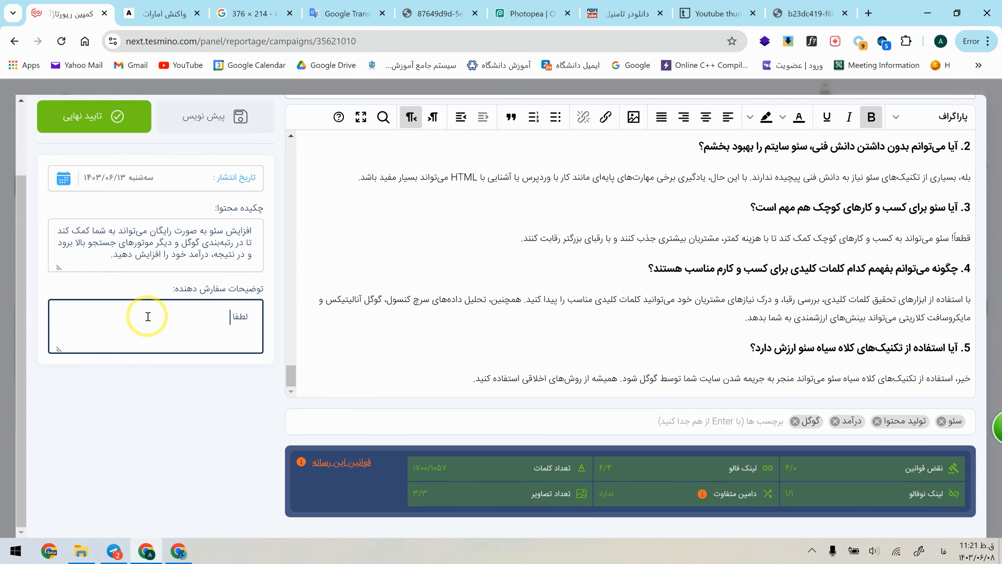
scroll(73, 358, "up", 2)
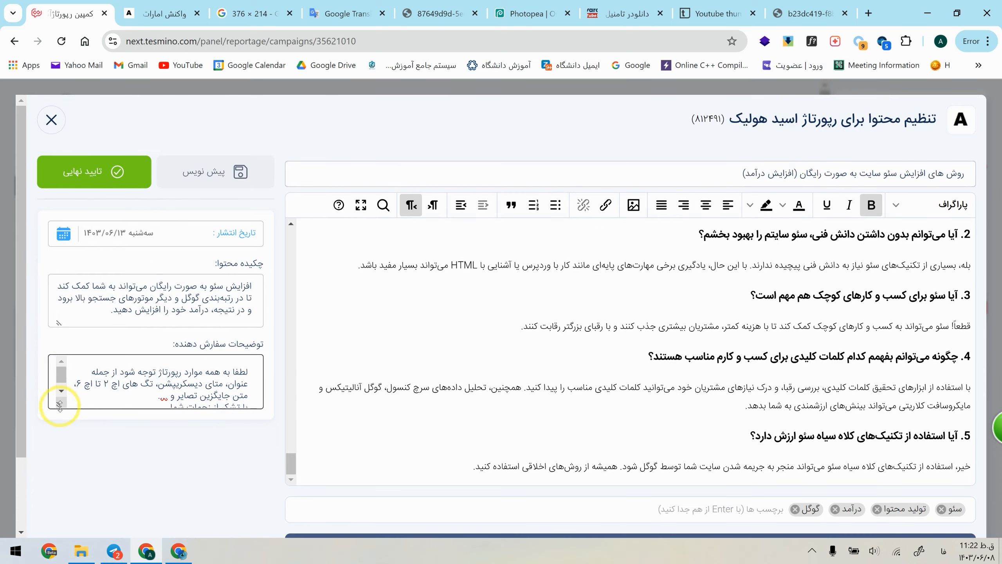
left_click_drag(60, 407, 61, 469)
Step: Check the article once more, give the Acid Holic advertorial its final approval and confirm sending it
scroll(698, 395, "up", 1)
scroll(751, 413, "down", 1)
scroll(751, 412, "down", 2)
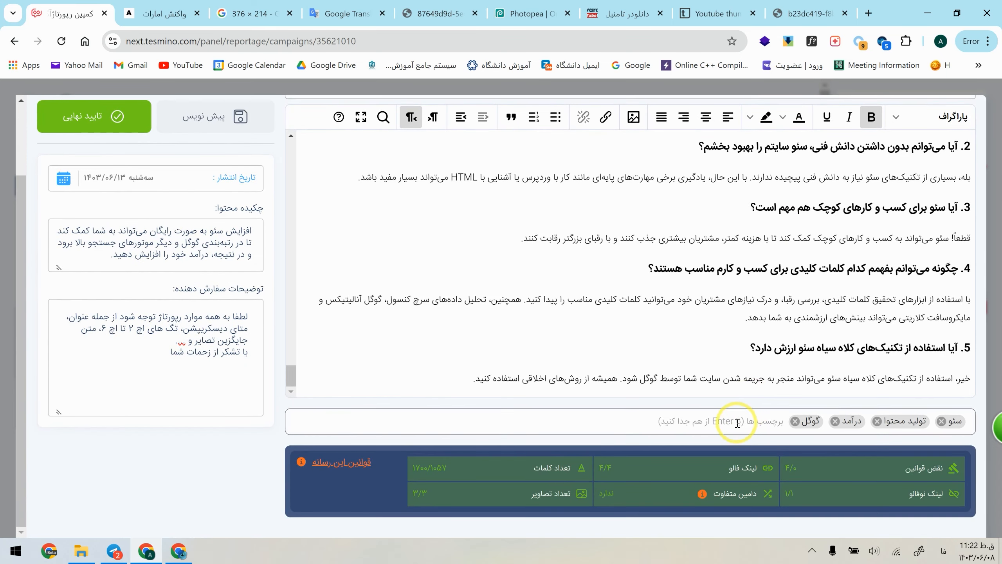
scroll(738, 419, "up", 15)
scroll(647, 374, "down", 15)
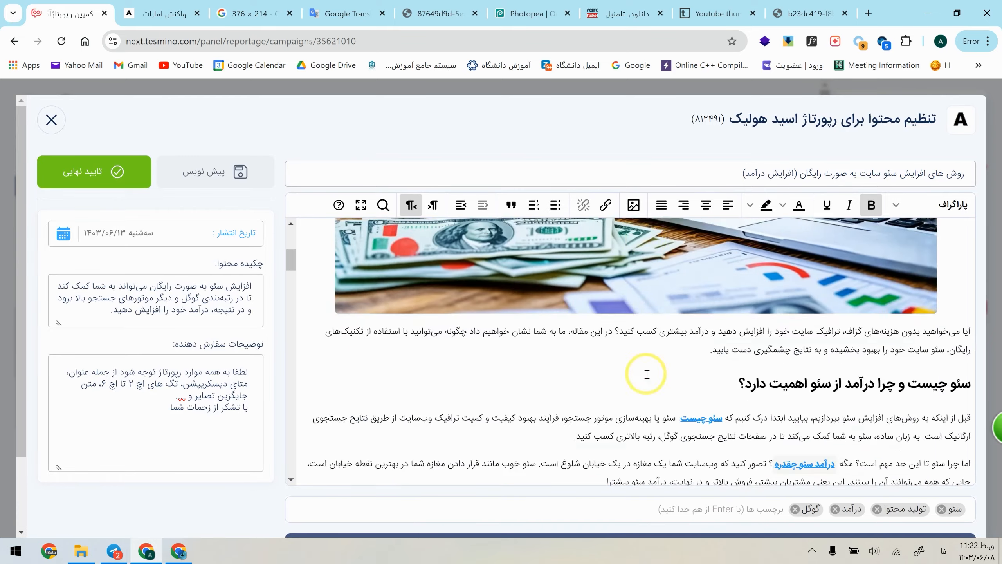
left_click(107, 121)
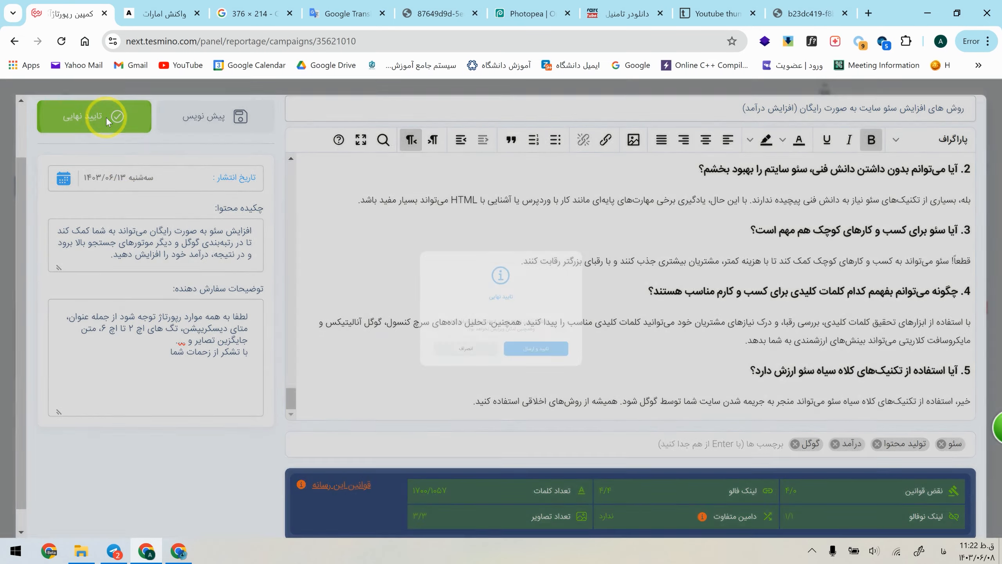
left_click(573, 383)
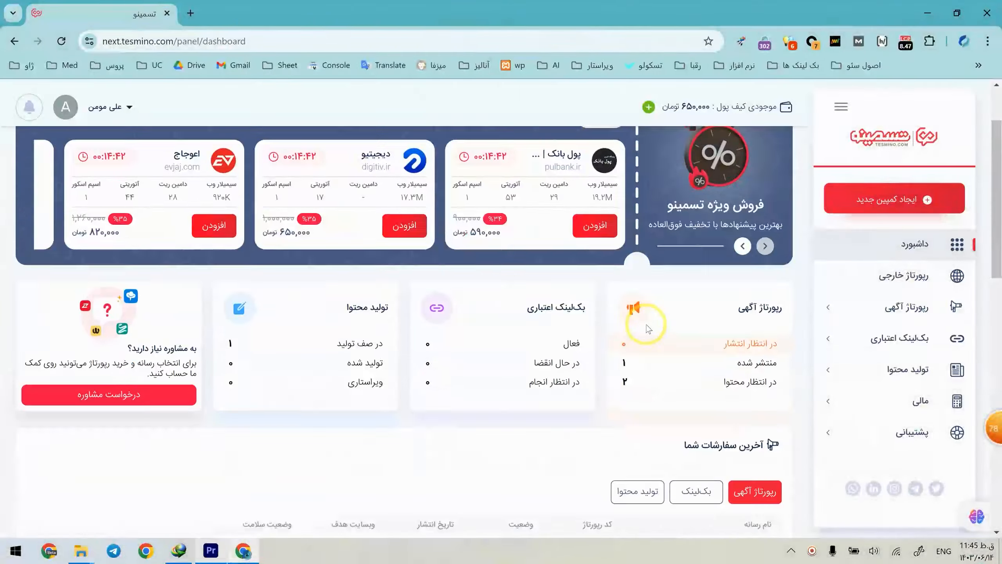
Step: Find the Acid Holic order among the latest advertorial orders on the dashboard and examine its status and publication date
scroll(647, 327, "down", 3)
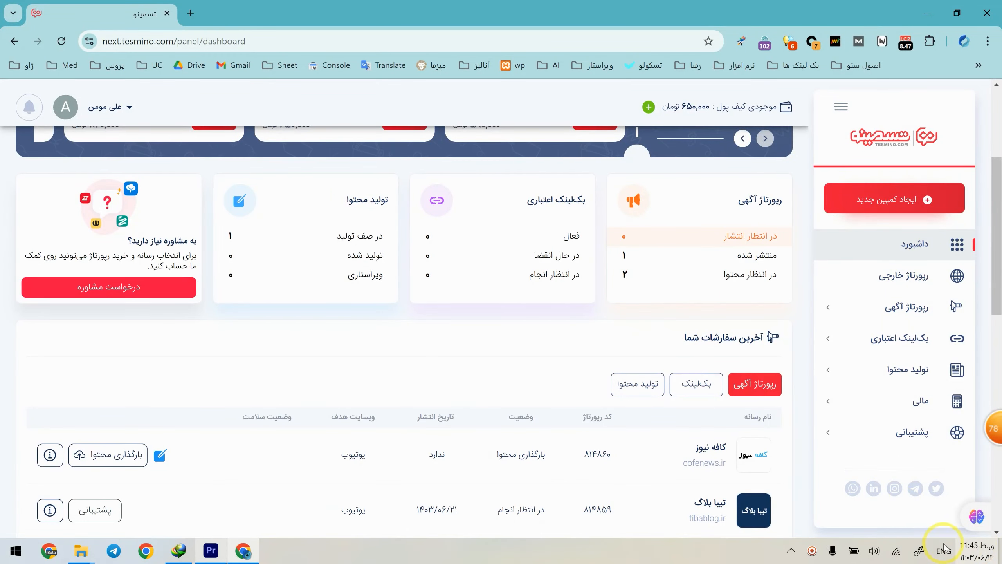
scroll(541, 381, "down", 6)
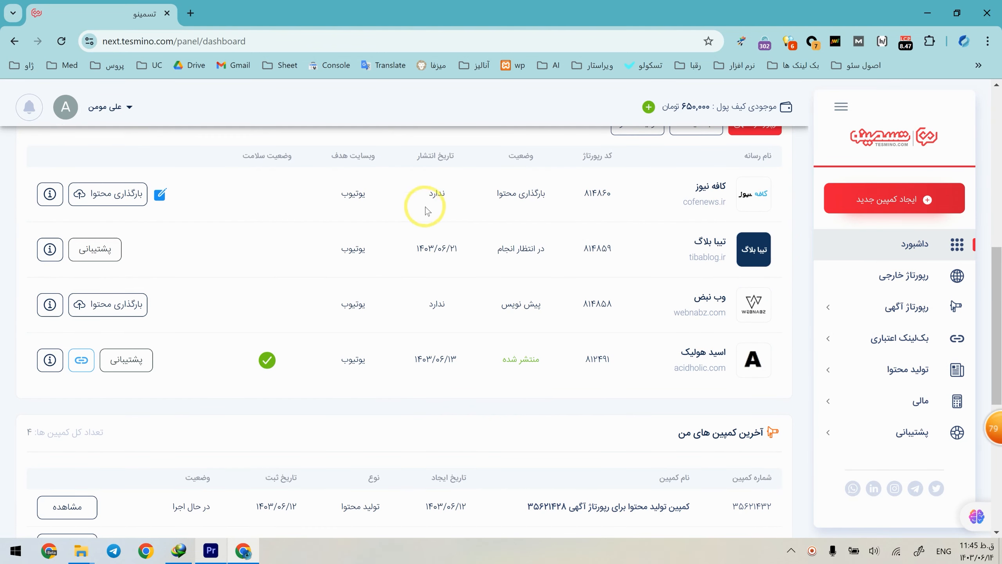
scroll(651, 182, "up", 3)
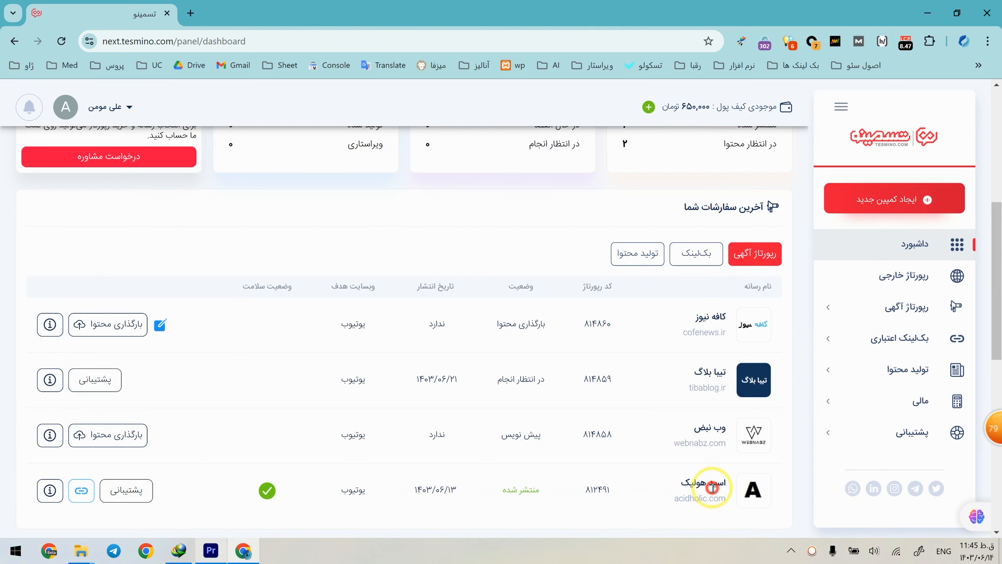
left_click_drag(706, 478, 688, 518)
left_click_drag(540, 489, 407, 490)
left_click(429, 527)
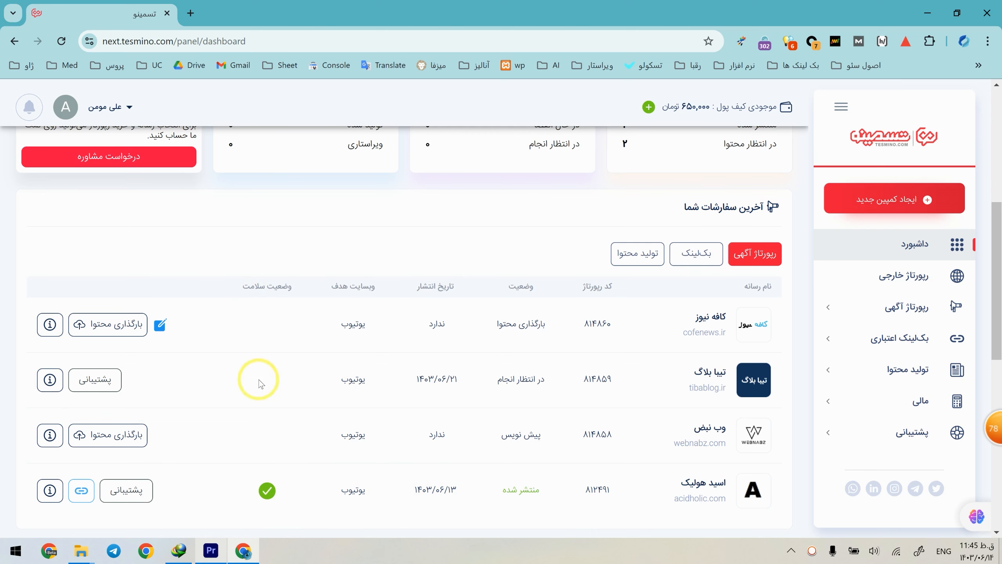
Step: Open the Acid Holic advertorial's health report and inspect the link check details for the keyword "سئو چیست"
left_click(266, 498)
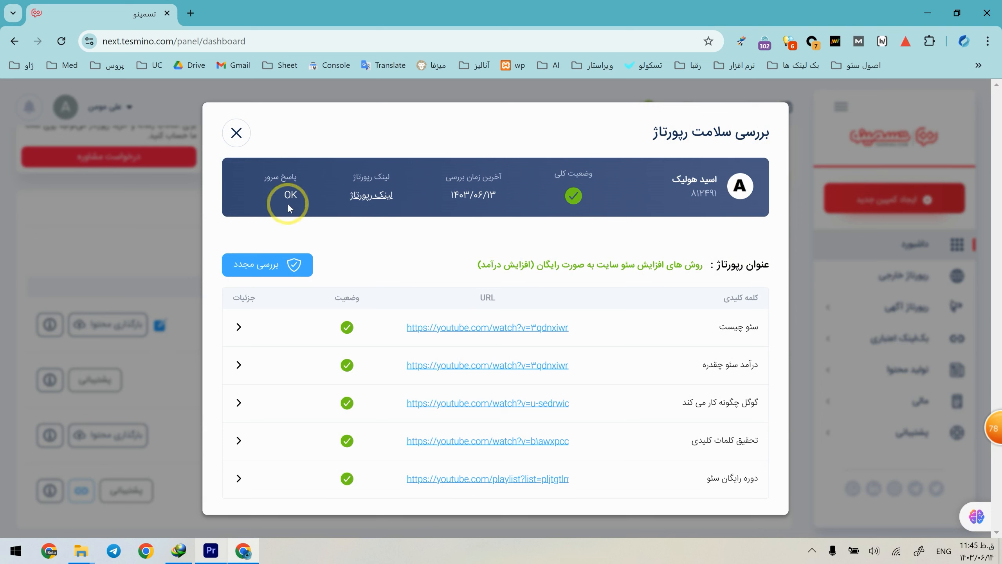
left_click(239, 326)
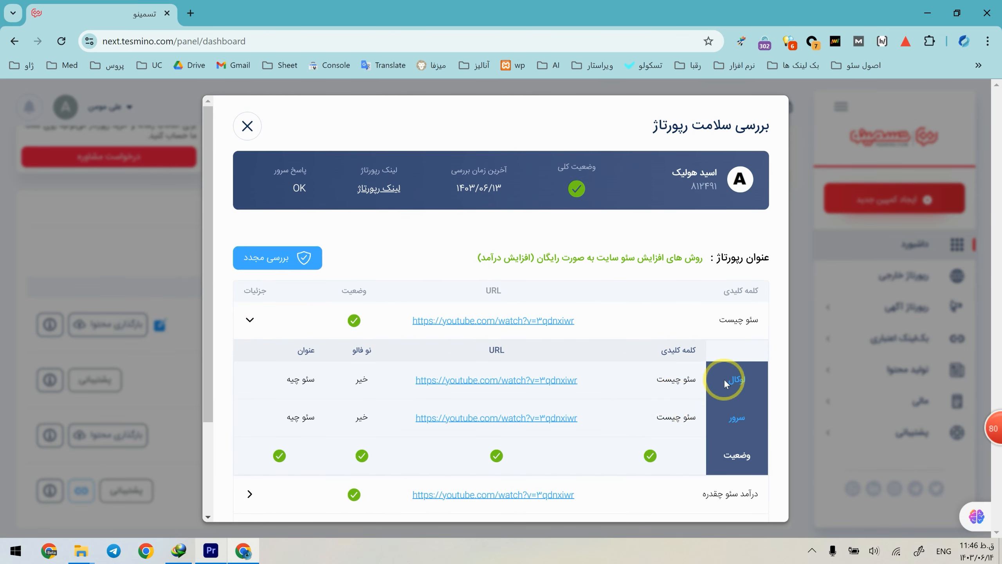
left_click(249, 318)
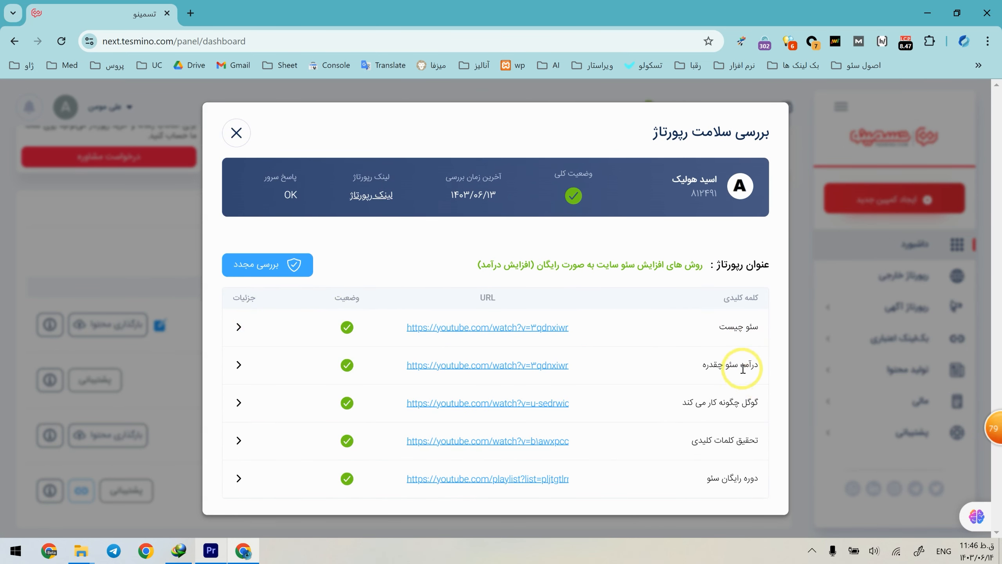